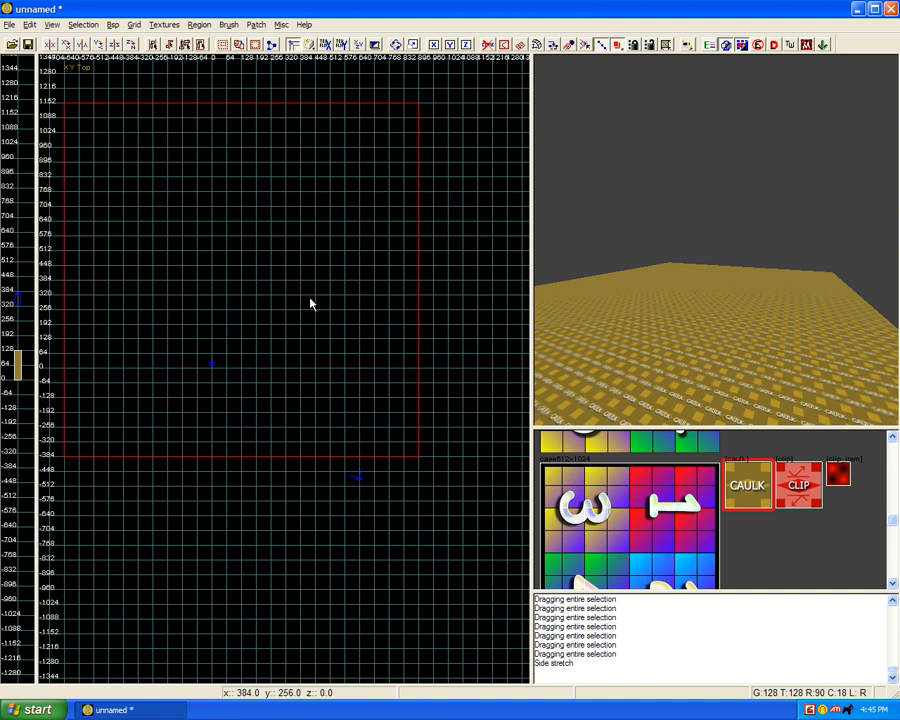
Step: Try to build a simple terrain mesh with a density of width 9 and height 9
{"action": "left_click", "coordinate": [256, 26]}
{"action": "left_click", "coordinate": [257, 26]}
{"action": "left_click", "coordinate": [258, 26]}
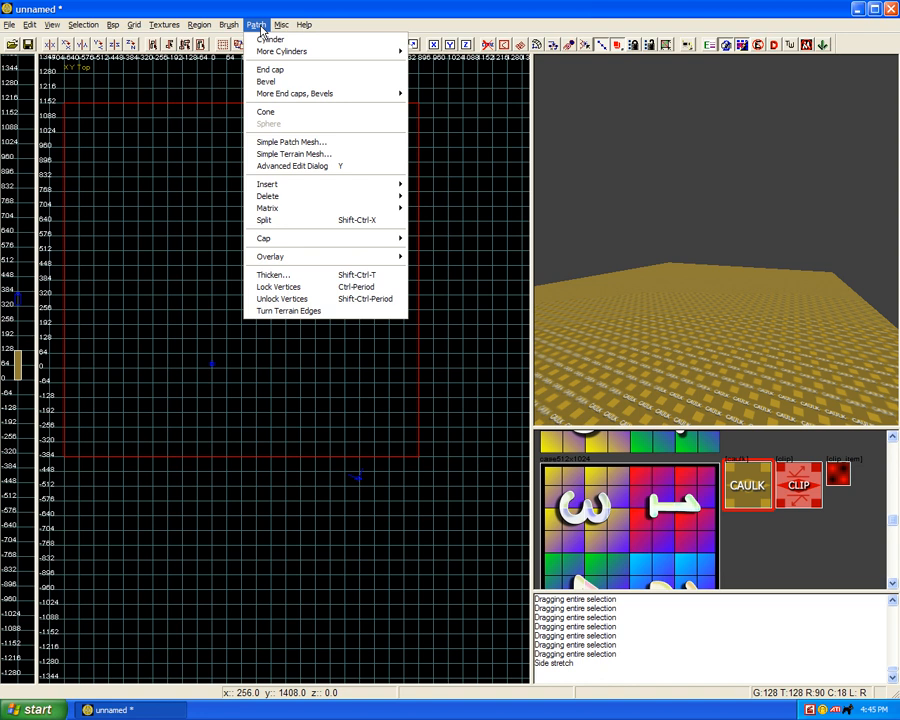
{"action": "left_click", "coordinate": [288, 155]}
{"action": "left_click", "coordinate": [449, 368]}
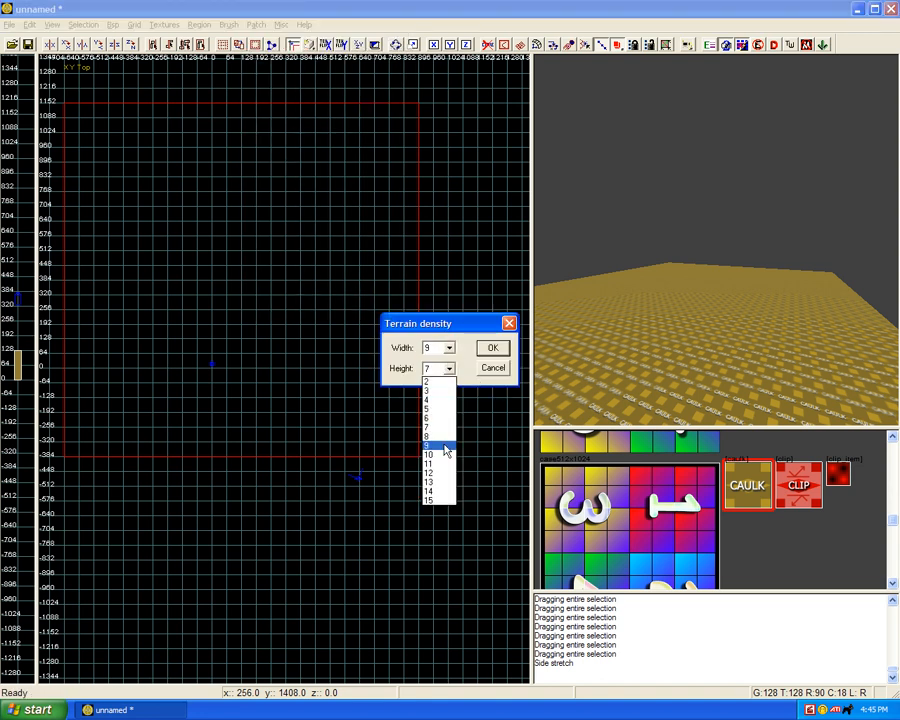
{"action": "left_click", "coordinate": [442, 443]}
{"action": "left_click", "coordinate": [490, 350]}
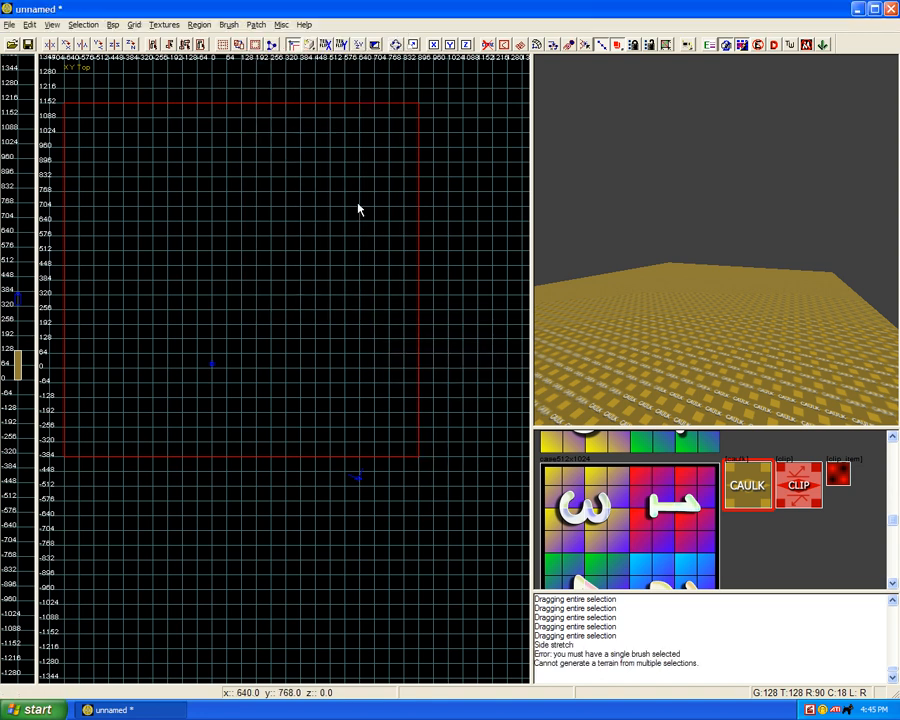
Step: Select the large square caulk brush, convert it into a 9 by 9 simple terrain mesh, and deselect it
{"action": "left_click", "coordinate": [307, 193], "text": "shift"}
{"action": "left_click", "coordinate": [256, 24]}
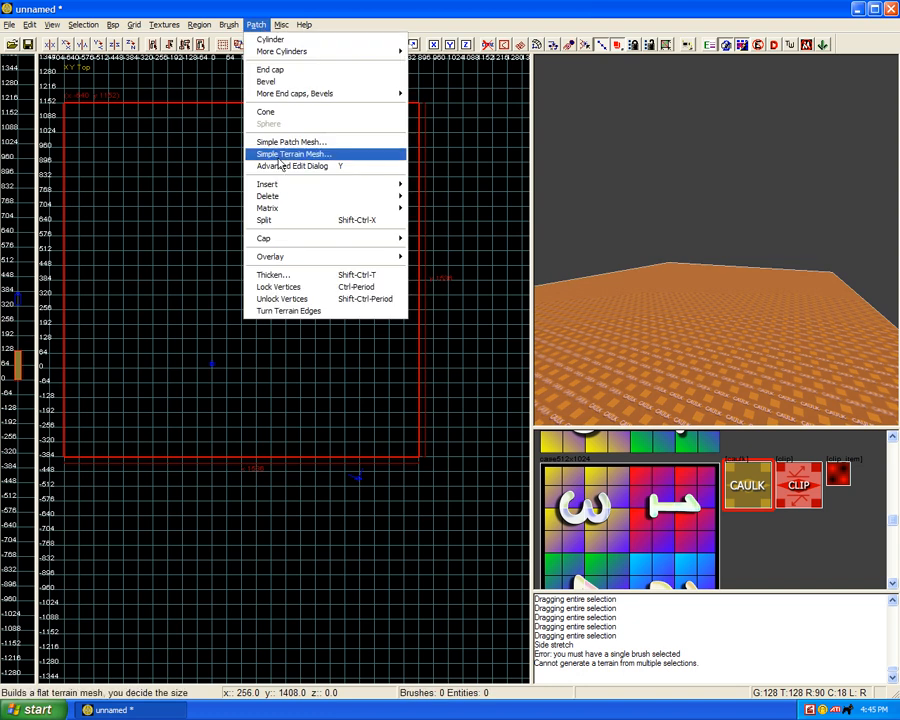
{"action": "left_click", "coordinate": [290, 152]}
{"action": "left_click", "coordinate": [492, 349]}
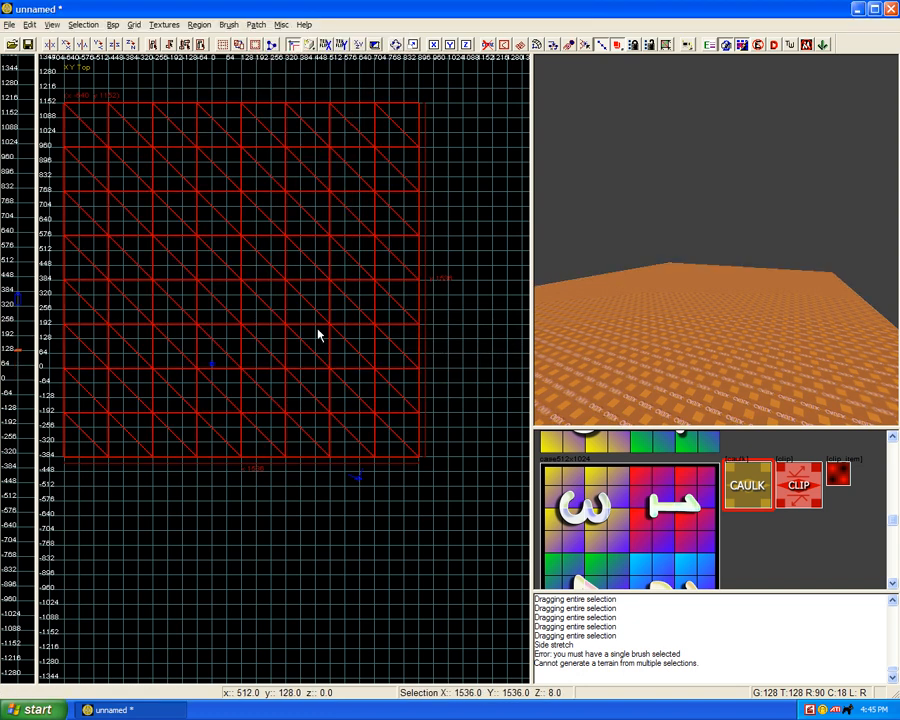
{"action": "right_click_drag", "start_coordinate": [317, 334], "coordinate": [352, 358]}
{"action": "scroll", "coordinate": [316, 335], "scroll_direction": "up", "scroll_amount": 2}
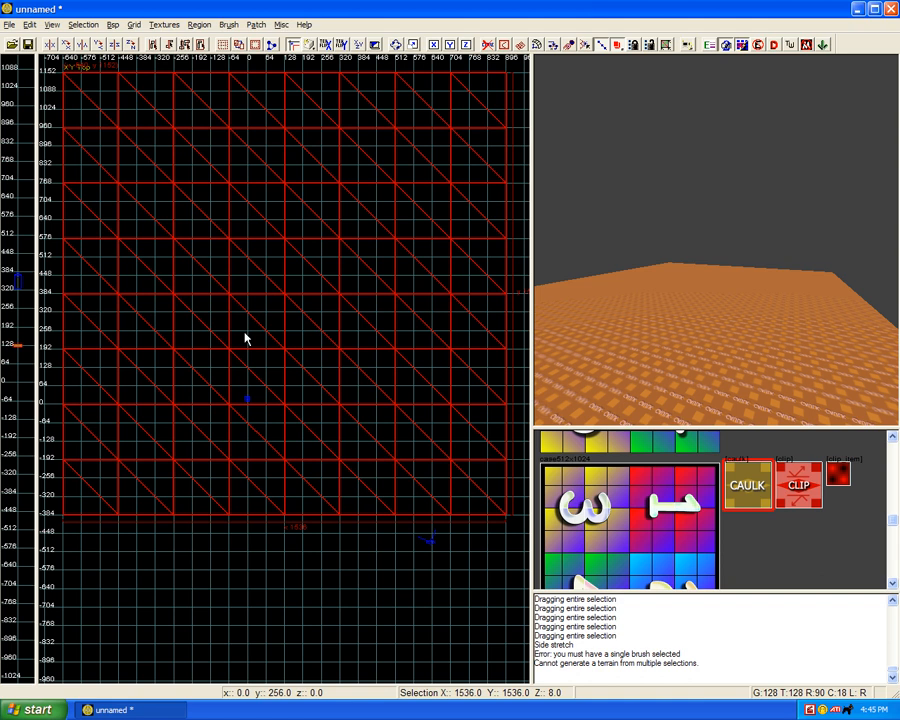
{"action": "key", "text": "Escape"}
{"action": "right_click_drag", "start_coordinate": [225, 336], "coordinate": [234, 374]}
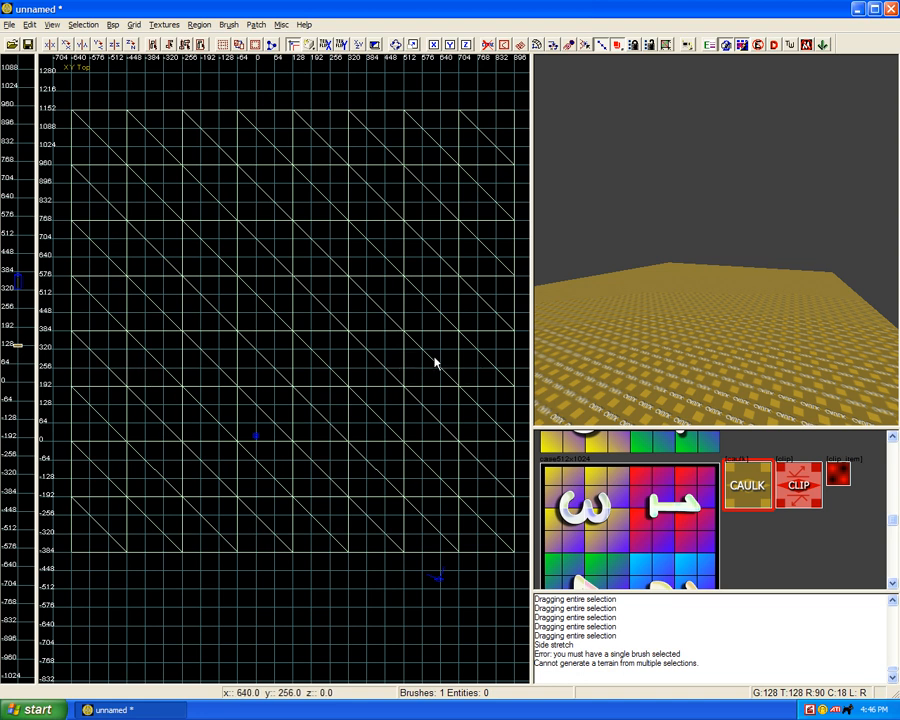
Step: Load the Panzer IV tank map file from the collmaps folder into the current map
{"action": "left_click", "coordinate": [9, 24]}
{"action": "left_click", "coordinate": [24, 58]}
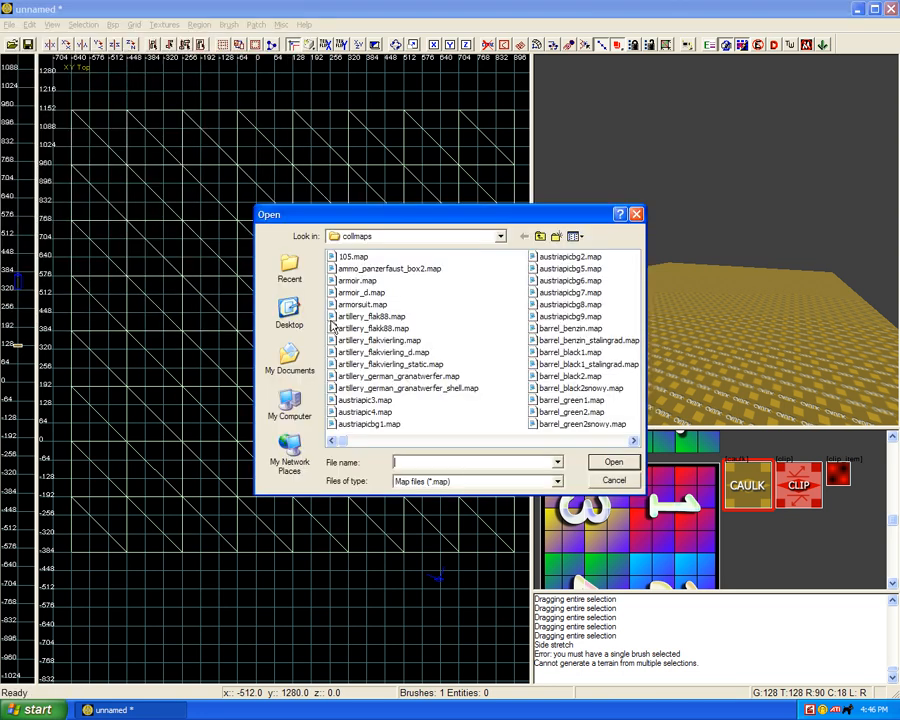
{"action": "scroll", "coordinate": [520, 440], "scroll_direction": "right", "scroll_amount": 6}
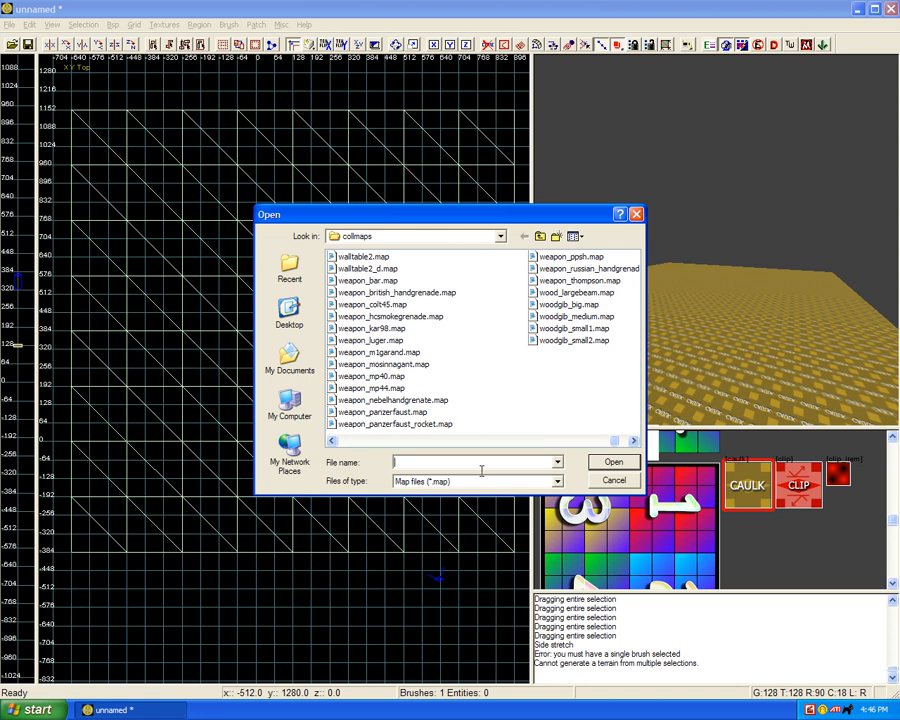
{"action": "scroll", "coordinate": [508, 450], "scroll_direction": "left", "scroll_amount": 1}
{"action": "scroll", "coordinate": [507, 449], "scroll_direction": "left", "scroll_amount": 1}
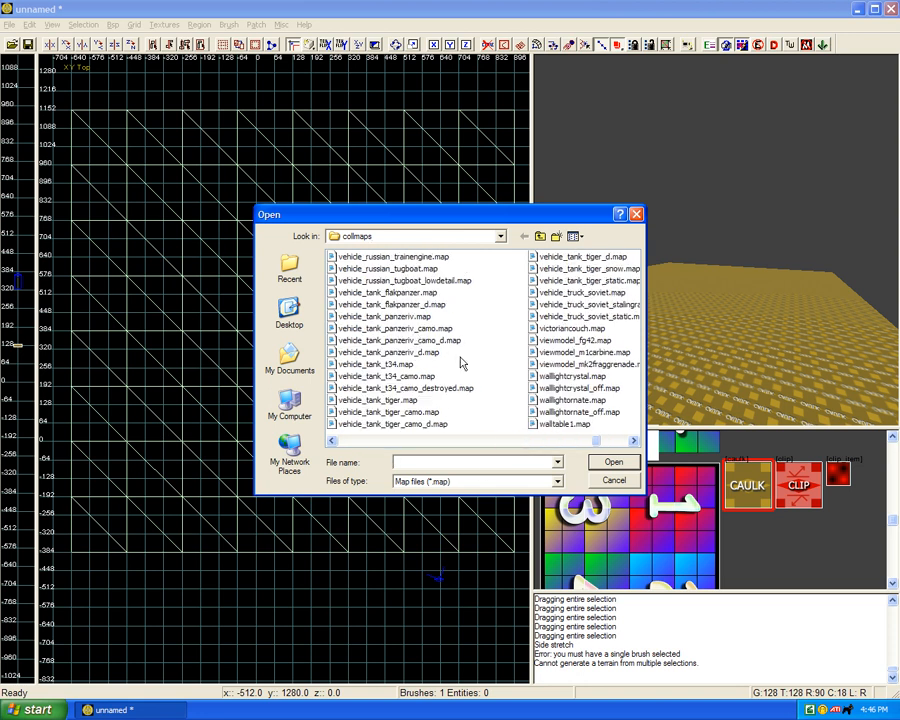
{"action": "left_click", "coordinate": [395, 328]}
{"action": "left_click", "coordinate": [615, 470]}
Step: Move the tank to the terrain's left edge and, with the grid at 8, raise it 128 units in the front view
{"action": "mouse_move", "coordinate": [295, 438]}
{"action": "left_mouse_down"}
{"action": "mouse_move", "coordinate": [231, 388]}
{"action": "mouse_move", "coordinate": [138, 368]}
{"action": "mouse_move", "coordinate": [137, 351]}
{"action": "left_mouse_up"}
{"action": "scroll", "coordinate": [138, 368], "scroll_direction": "up", "scroll_amount": 3}
{"action": "key", "text": "4"}
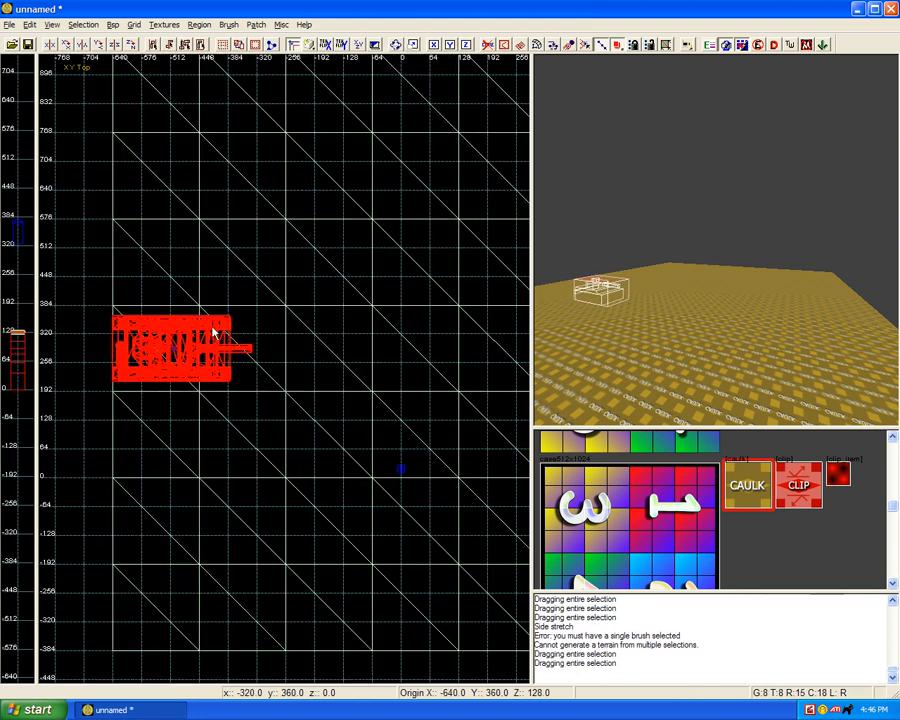
{"action": "key", "text": "ctrl+Tab"}
{"action": "left_click_drag", "start_coordinate": [238, 392], "coordinate": [239, 336]}
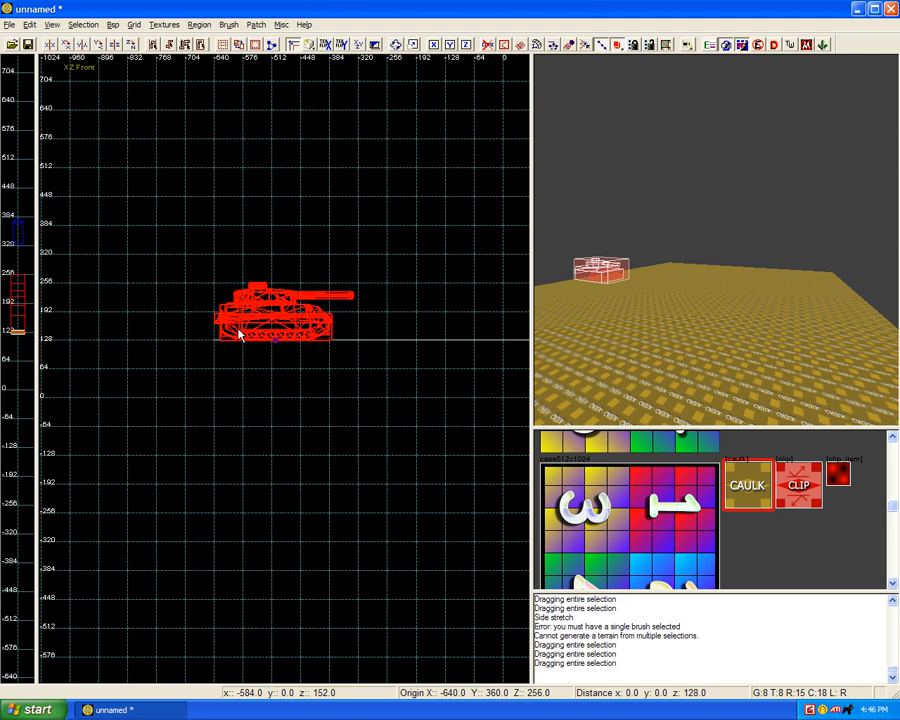
{"action": "key", "text": "Escape"}
Step: Select the terrain mesh and lower it to height 0 in the front view
{"action": "left_click", "coordinate": [614, 322], "text": "shift"}
{"action": "left_click", "coordinate": [332, 344]}
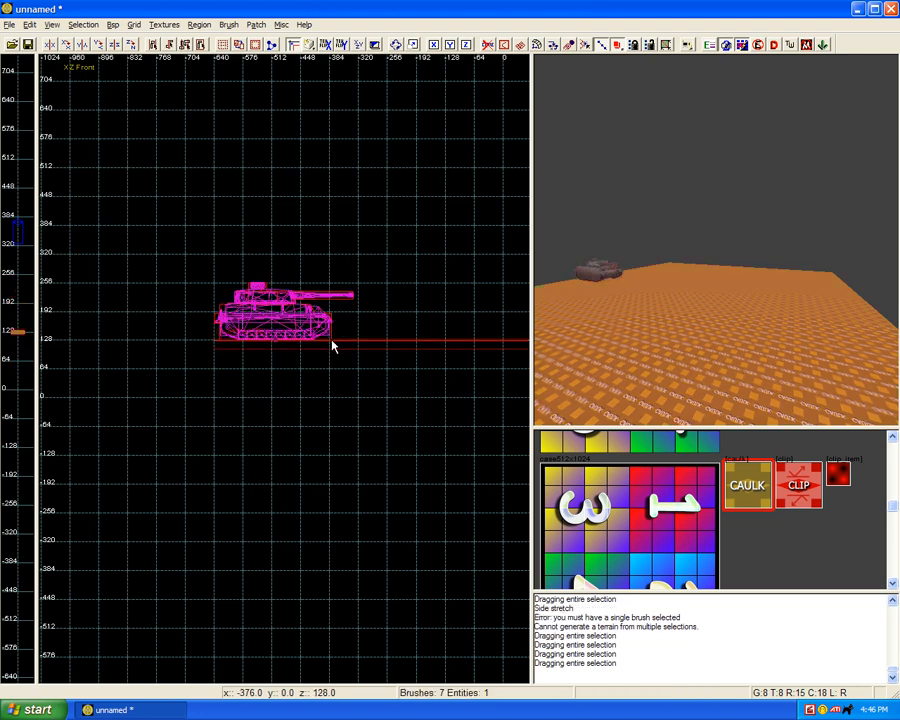
{"action": "left_click_drag", "start_coordinate": [332, 344], "coordinate": [331, 396]}
{"action": "key", "text": "Escape"}
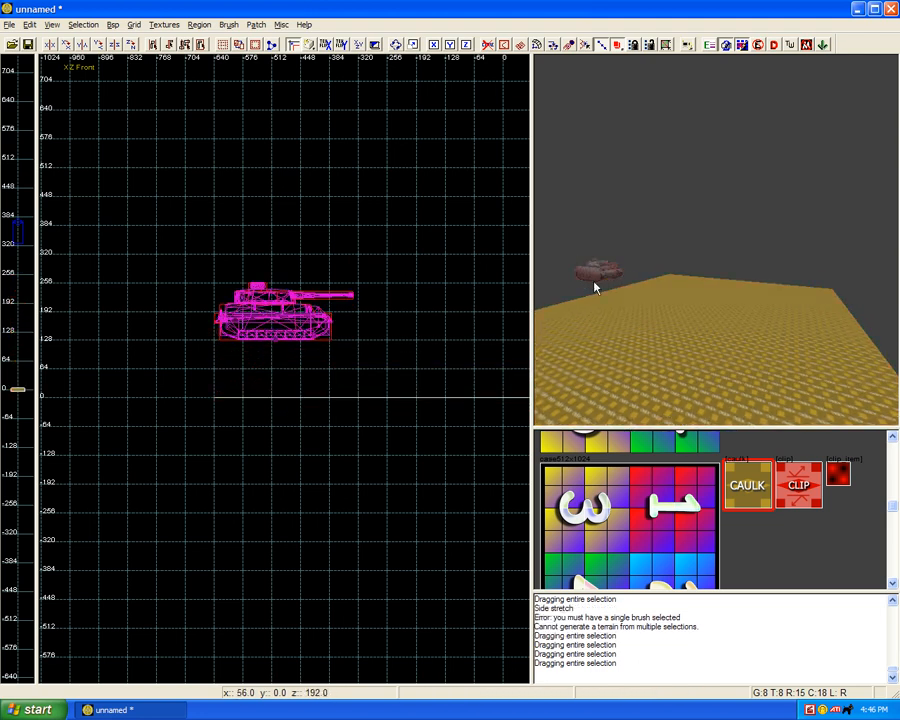
Step: Select the tank model and lower it onto the terrain surface at height 0
{"action": "left_click", "coordinate": [601, 269], "text": "shift"}
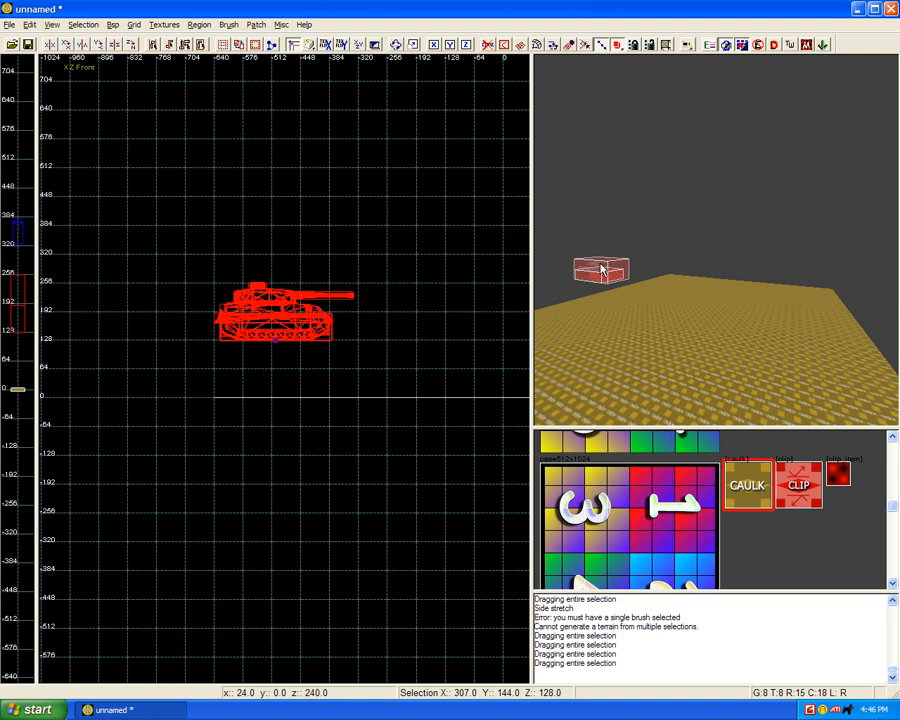
{"action": "left_click_drag", "start_coordinate": [287, 305], "coordinate": [287, 361]}
{"action": "key", "text": "Escape"}
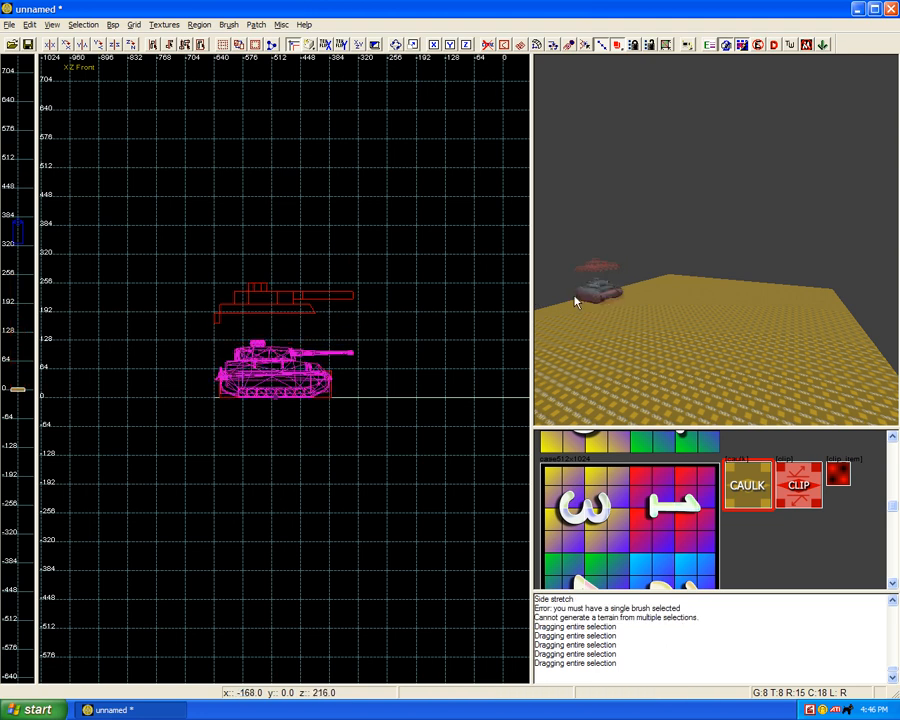
Step: Enclose the upper clip brushes left above the tank with a brush of about 408 by 168 units, select them with it, and delete them
{"action": "mouse_move", "coordinate": [175, 254]}
{"action": "left_mouse_down"}
{"action": "mouse_move", "coordinate": [279, 313]}
{"action": "mouse_move", "coordinate": [360, 337]}
{"action": "left_mouse_up"}
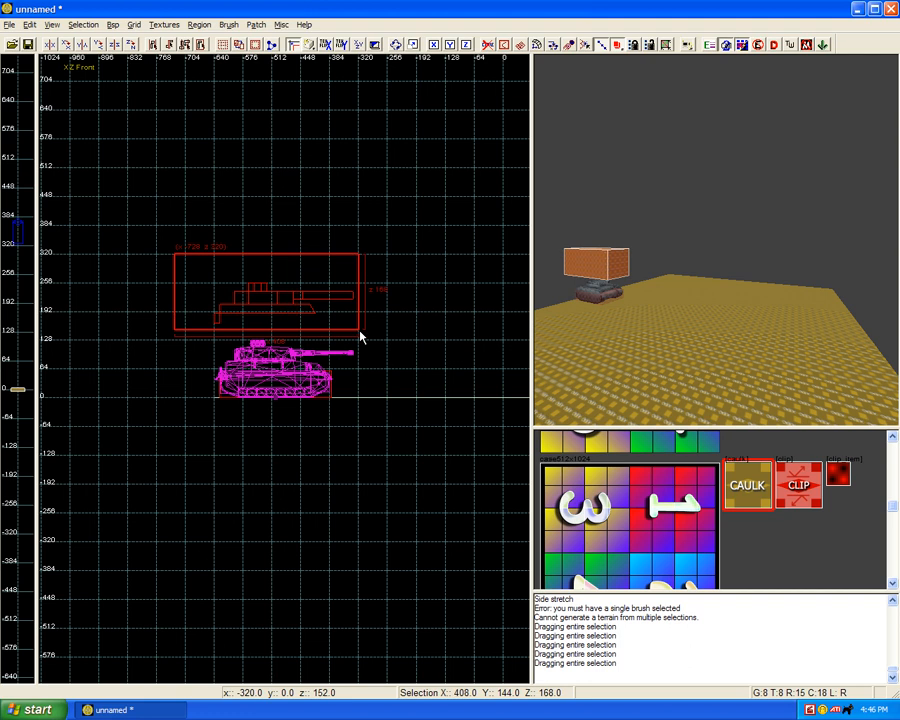
{"action": "key", "text": "ctrl+Tab"}
{"action": "right_click", "coordinate": [291, 360]}
{"action": "mouse_move", "coordinate": [300, 364]}
{"action": "left_click", "coordinate": [410, 404]}
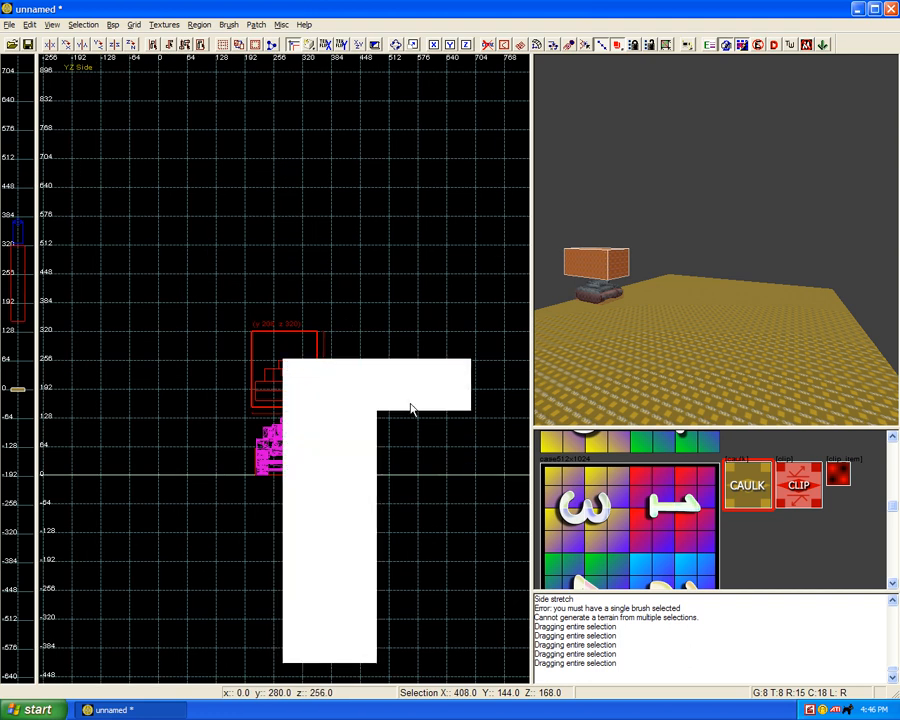
{"action": "right_click_drag", "start_coordinate": [597, 346], "coordinate": [629, 315]}
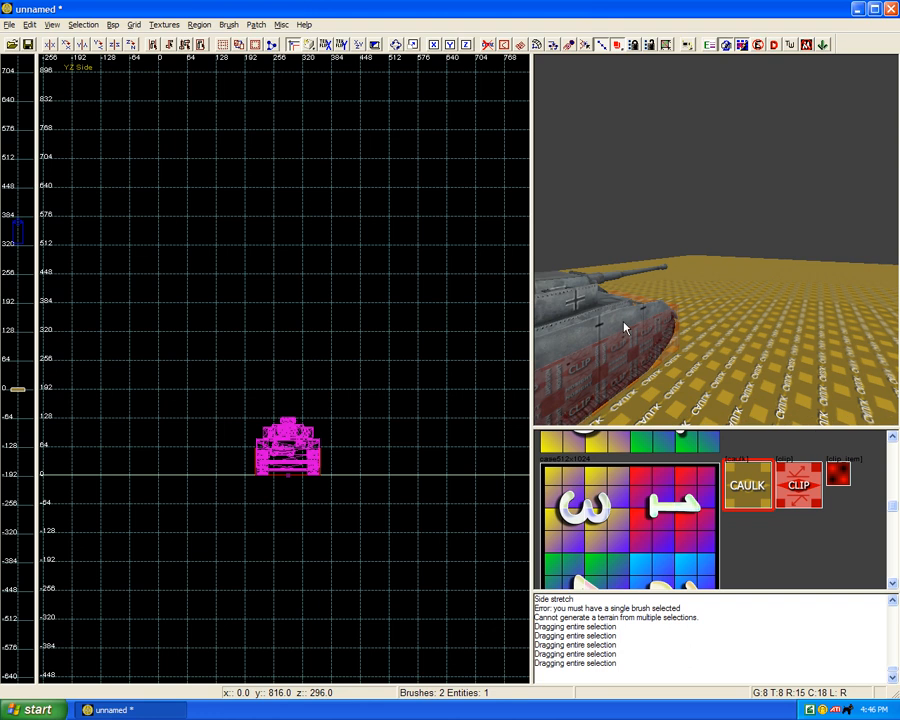
Step: Select the tank model and move it across the terrain to the far right edge in the top view
{"action": "key", "text": "ctrl+Tab"}
{"action": "key", "text": "ctrl+Tab"}
{"action": "key", "text": "ctrl+Tab"}
{"action": "key", "text": "ctrl+Tab"}
{"action": "scroll", "coordinate": [392, 324], "scroll_direction": "down", "scroll_amount": 2}
{"action": "right_click_drag", "start_coordinate": [392, 324], "coordinate": [375, 326]}
{"action": "left_click", "coordinate": [562, 334], "text": "shift"}
{"action": "right_click_drag", "start_coordinate": [251, 305], "coordinate": [231, 331]}
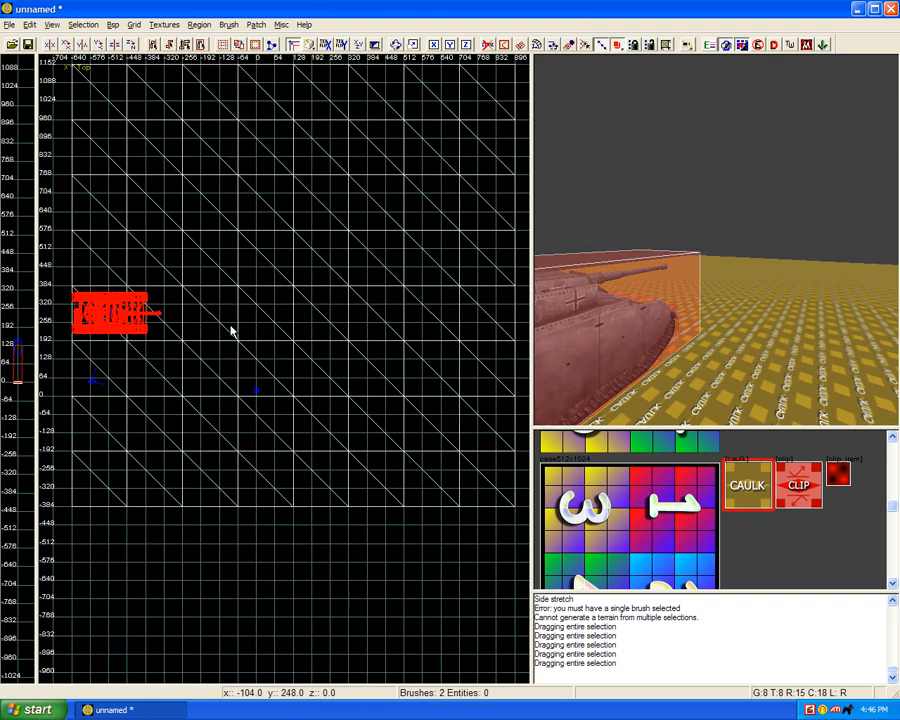
{"action": "mouse_move", "coordinate": [118, 317]}
{"action": "left_mouse_down"}
{"action": "mouse_move", "coordinate": [212, 317]}
{"action": "mouse_move", "coordinate": [265, 303]}
{"action": "mouse_move", "coordinate": [303, 284]}
{"action": "mouse_move", "coordinate": [362, 225]}
{"action": "mouse_move", "coordinate": [466, 270]}
{"action": "mouse_move", "coordinate": [490, 305]}
{"action": "left_mouse_up"}
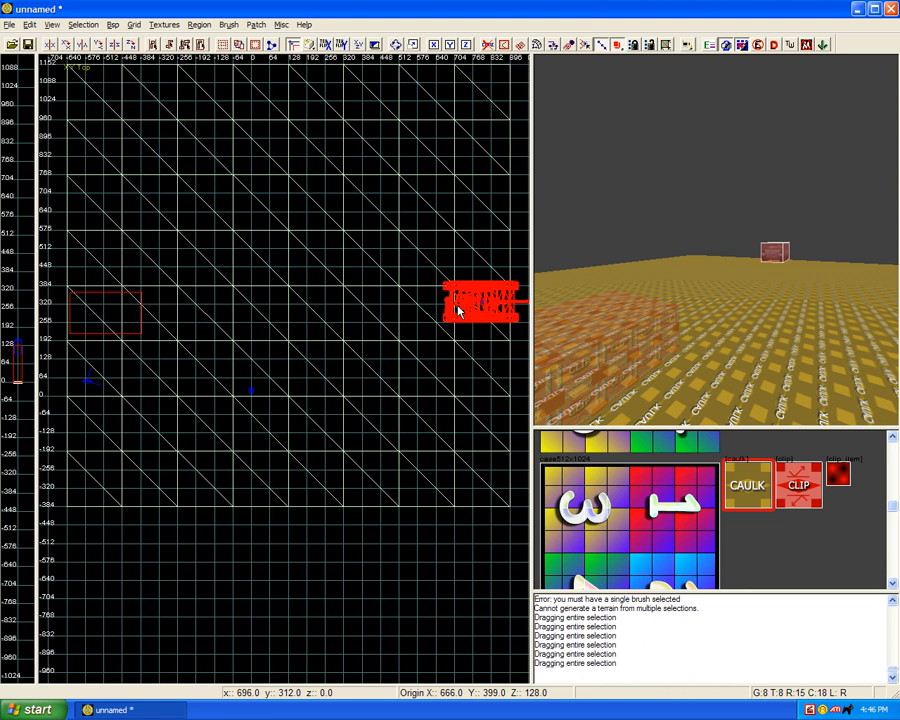
Step: Move the tank back along the terrain to about x -174, y 359
{"action": "right_click_drag", "start_coordinate": [458, 305], "coordinate": [370, 301]}
{"action": "left_click_drag", "start_coordinate": [371, 291], "coordinate": [202, 293]}
{"action": "right_click_drag", "start_coordinate": [205, 293], "coordinate": [352, 303]}
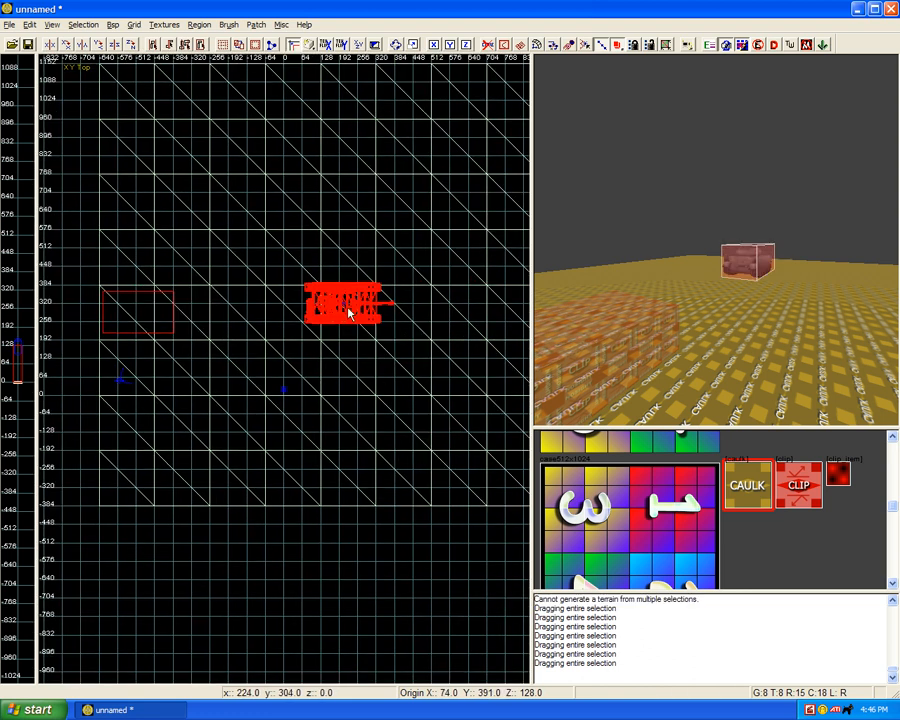
{"action": "mouse_move", "coordinate": [348, 306]}
{"action": "left_mouse_down"}
{"action": "mouse_move", "coordinate": [144, 313]}
{"action": "mouse_move", "coordinate": [295, 302]}
{"action": "mouse_move", "coordinate": [296, 258]}
{"action": "mouse_move", "coordinate": [293, 316]}
{"action": "mouse_move", "coordinate": [279, 316]}
{"action": "left_mouse_up"}
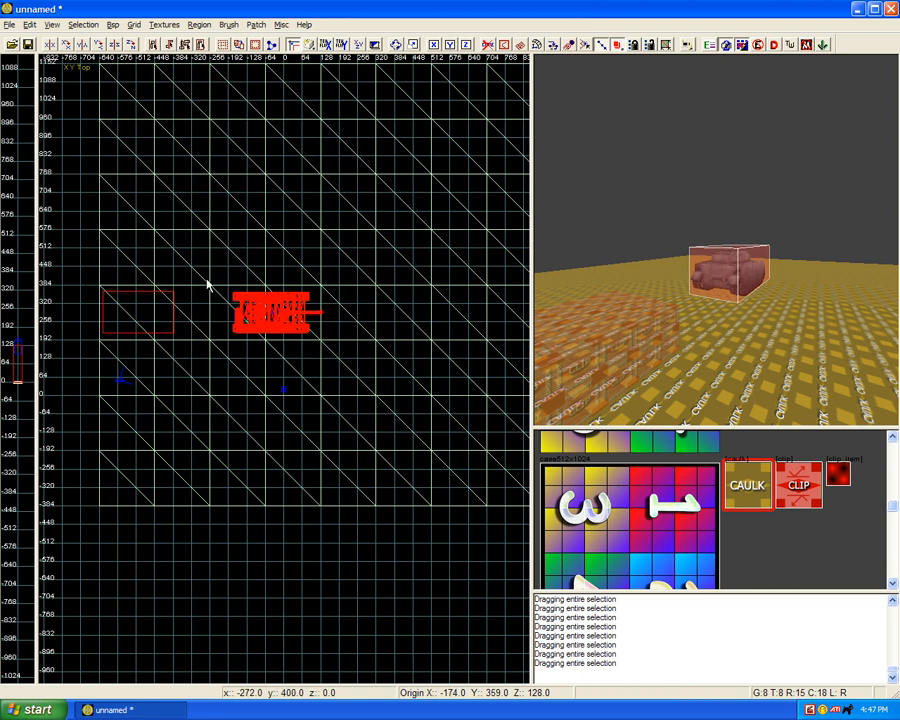
Step: Show the terrain mesh's vertices, area-select the row at y 384 from the left edge to about x 320, and clear the selection
{"action": "key", "text": "Escape"}
{"action": "left_click", "coordinate": [174, 246], "text": "shift"}
{"action": "key", "text": "v"}
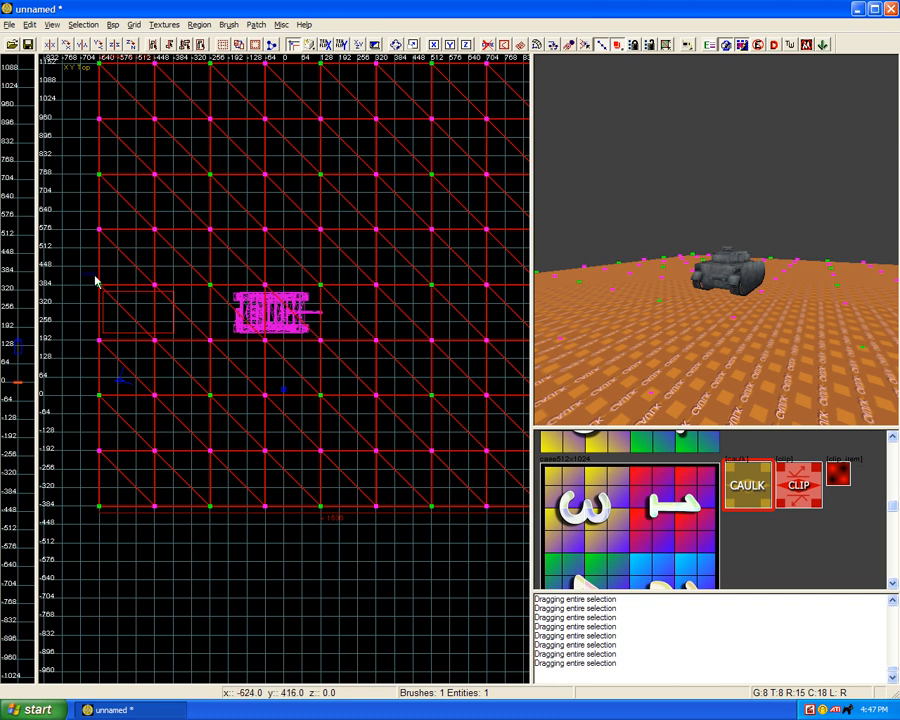
{"action": "left_click_drag", "start_coordinate": [95, 281], "coordinate": [398, 297]}
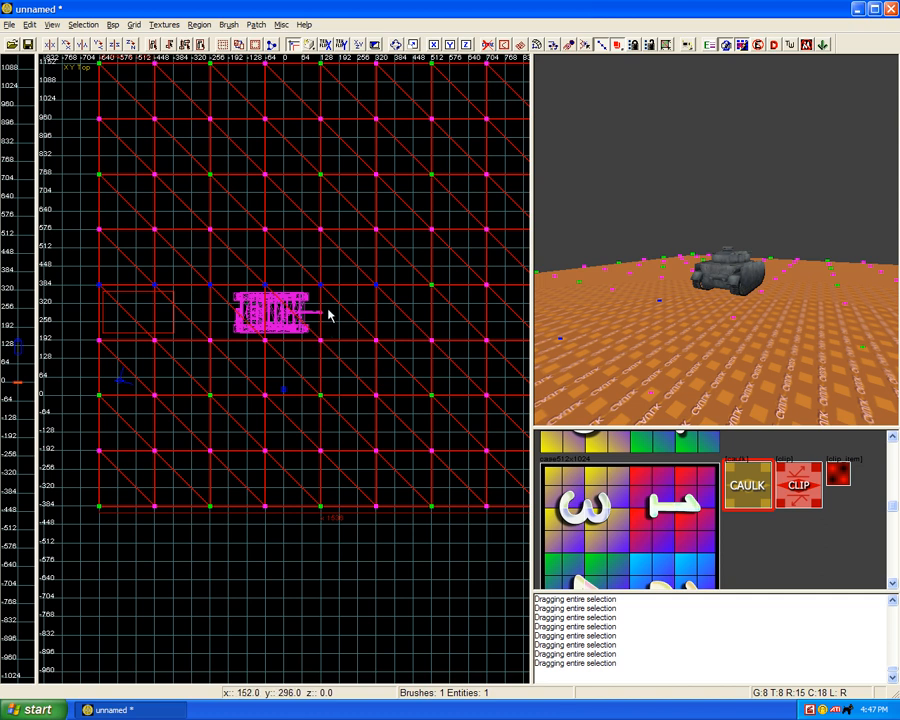
{"action": "key", "text": "Escape"}
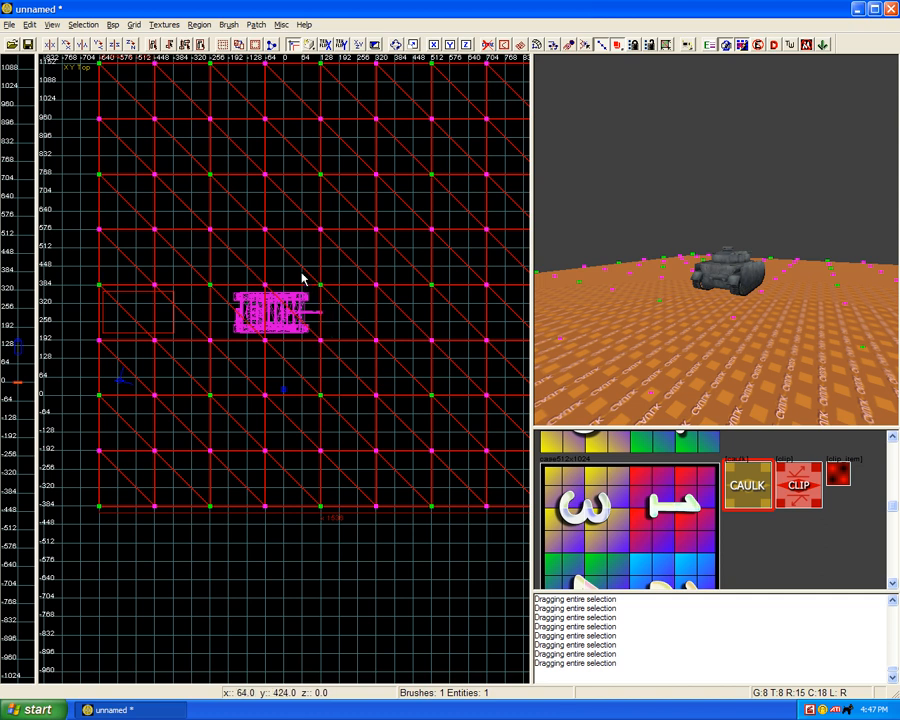
{"action": "left_click_drag", "start_coordinate": [247, 201], "coordinate": [264, 283]}
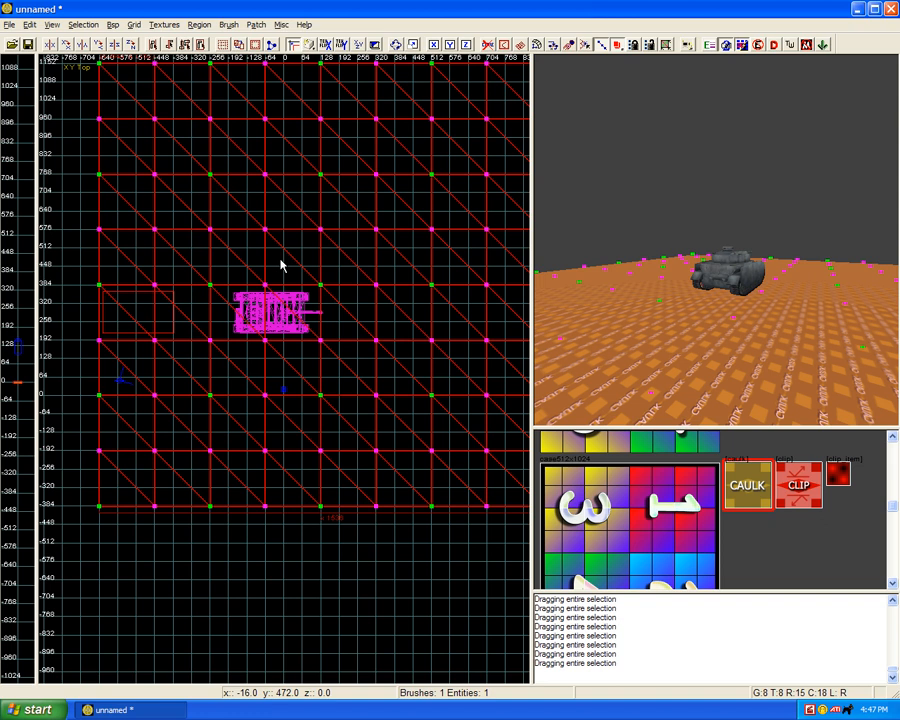
{"action": "key", "text": "Escape"}
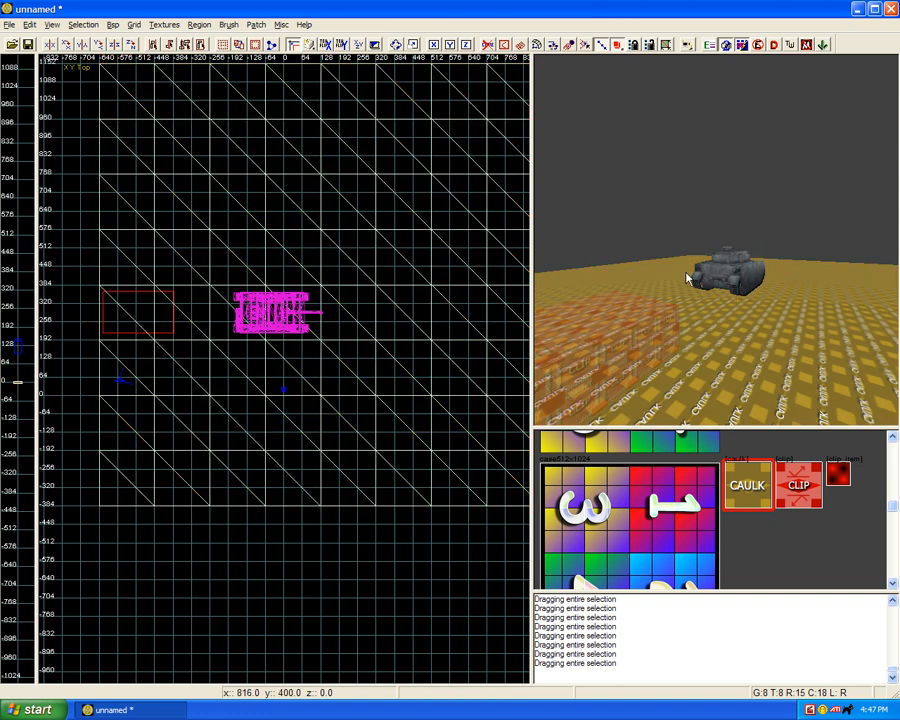
Step: Move the tank model back over its clip brushes at the terrain's left edge, at about x -622, y 359
{"action": "left_click", "coordinate": [687, 279], "text": "shift"}
{"action": "left_click_drag", "start_coordinate": [263, 345], "coordinate": [153, 320]}
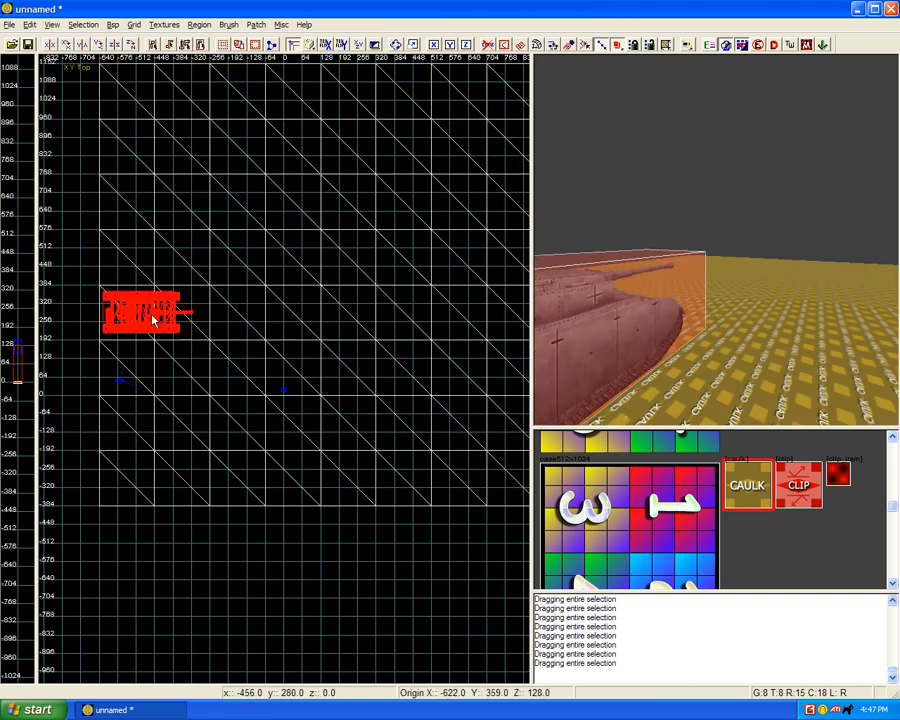
{"action": "key", "text": "Escape"}
Step: Turn off the caulk texture display and frame the tank and the wireframe terrain in the 3D view
{"action": "left_click", "coordinate": [520, 45]}
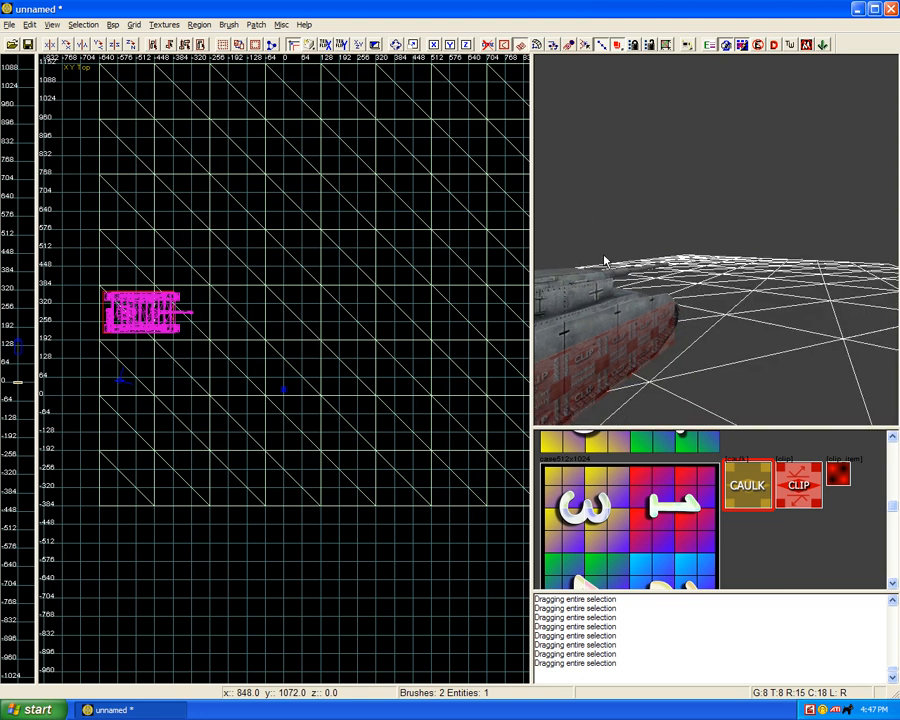
{"action": "key", "text": "Right"}
{"action": "key", "text": "Down"}
{"action": "key", "text": "Down"}
{"action": "key", "text": "Down"}
{"action": "key", "text": "Right"}
{"action": "key", "text": "Right"}
{"action": "key", "text": "Left"}
{"action": "key", "text": "Left"}
{"action": "key", "text": "Down"}
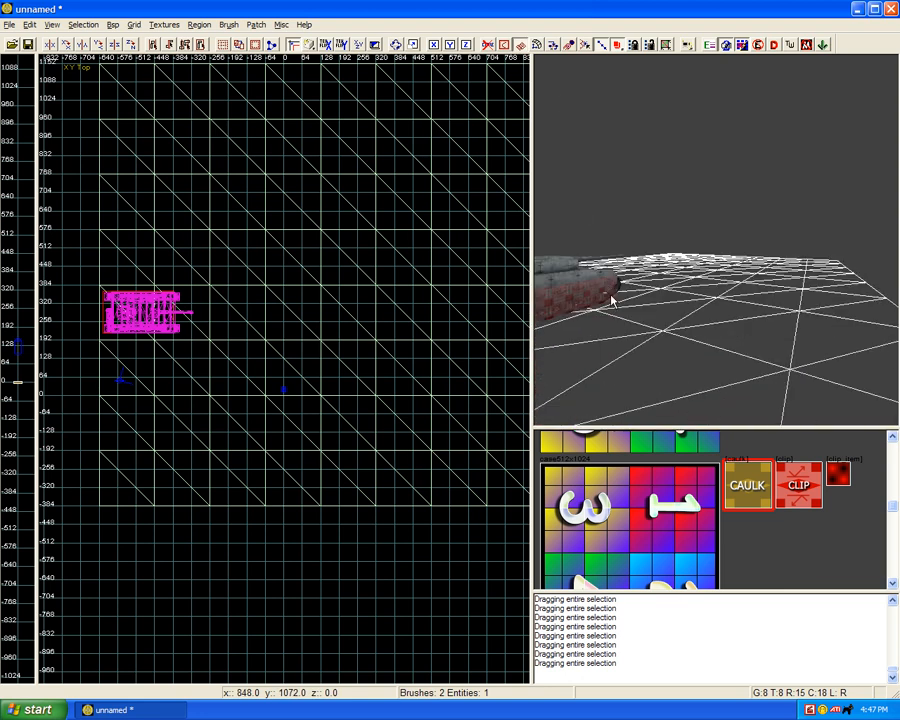
{"action": "key", "text": "Left"}
{"action": "key", "text": "Left"}
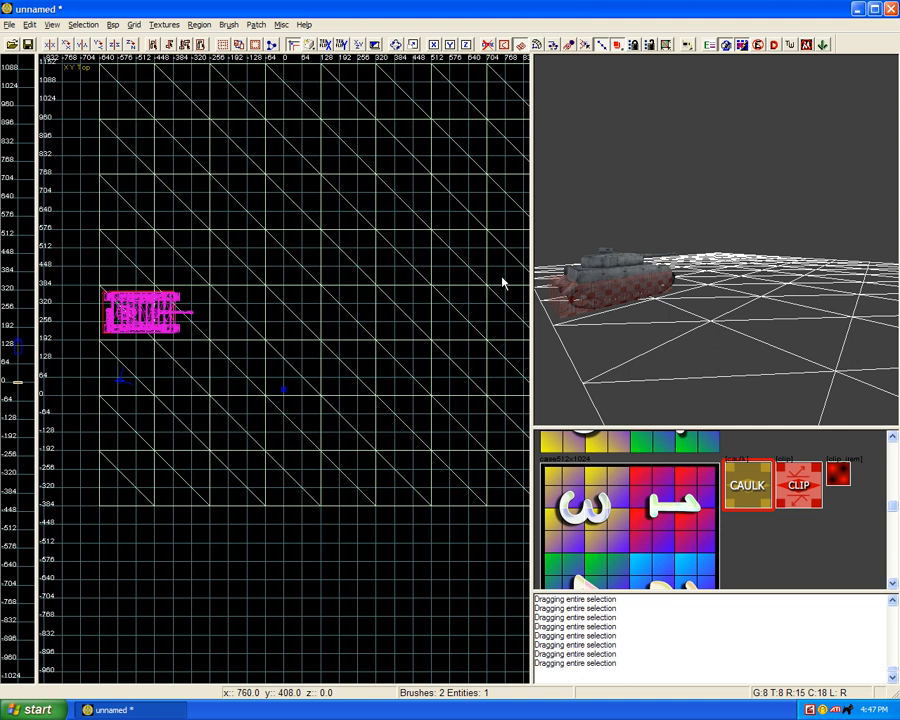
Step: Select the terrain mesh and open its advanced patch editing options
{"action": "left_click", "coordinate": [764, 300], "text": "shift"}
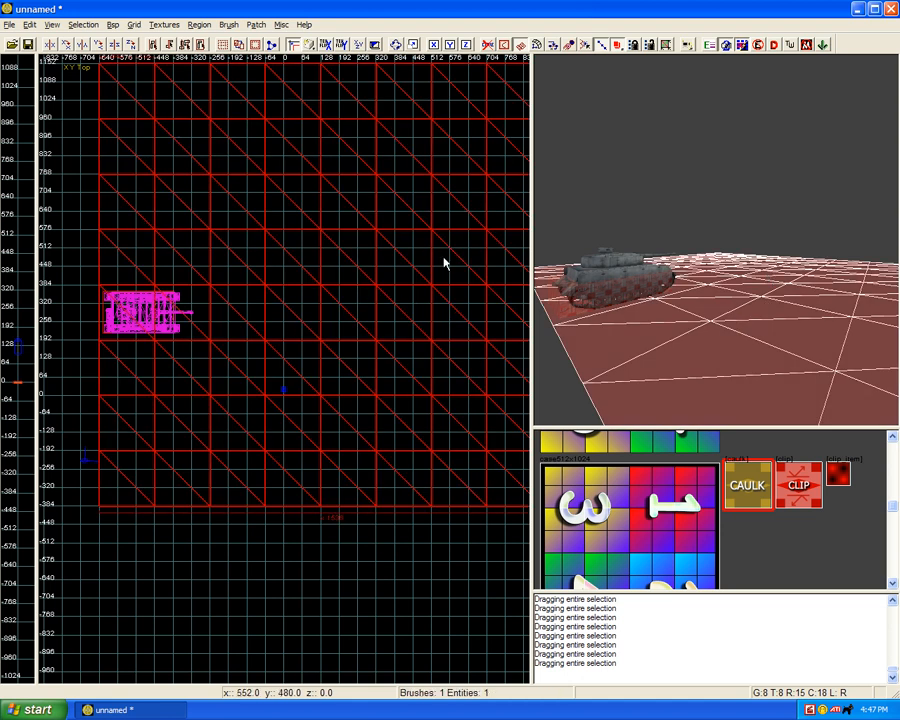
{"action": "key", "text": "y"}
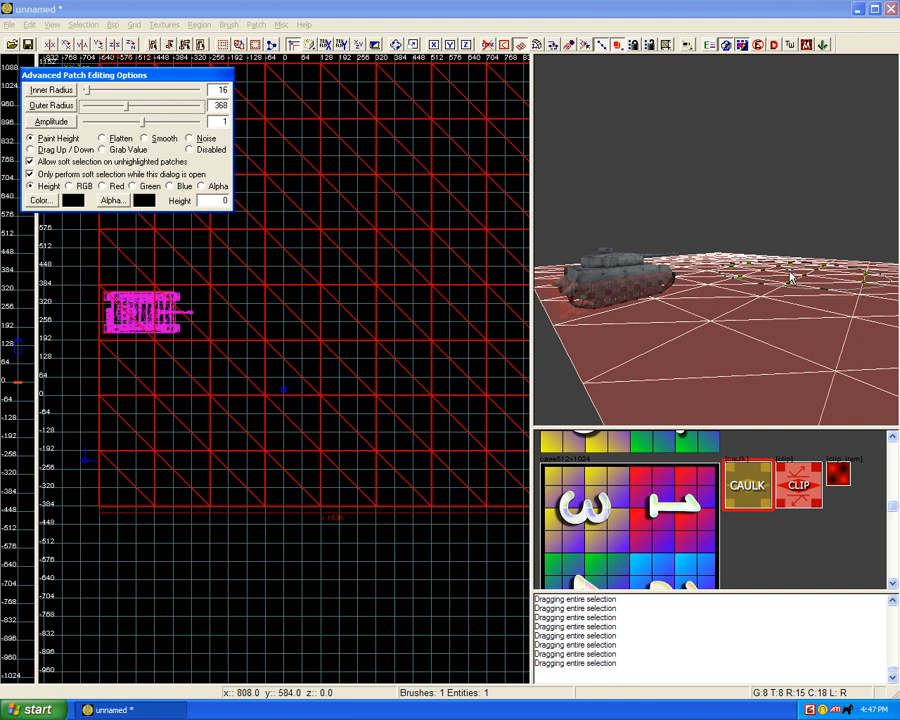
{"action": "right_click_drag", "start_coordinate": [733, 313], "coordinate": [733, 309], "text": "ctrl"}
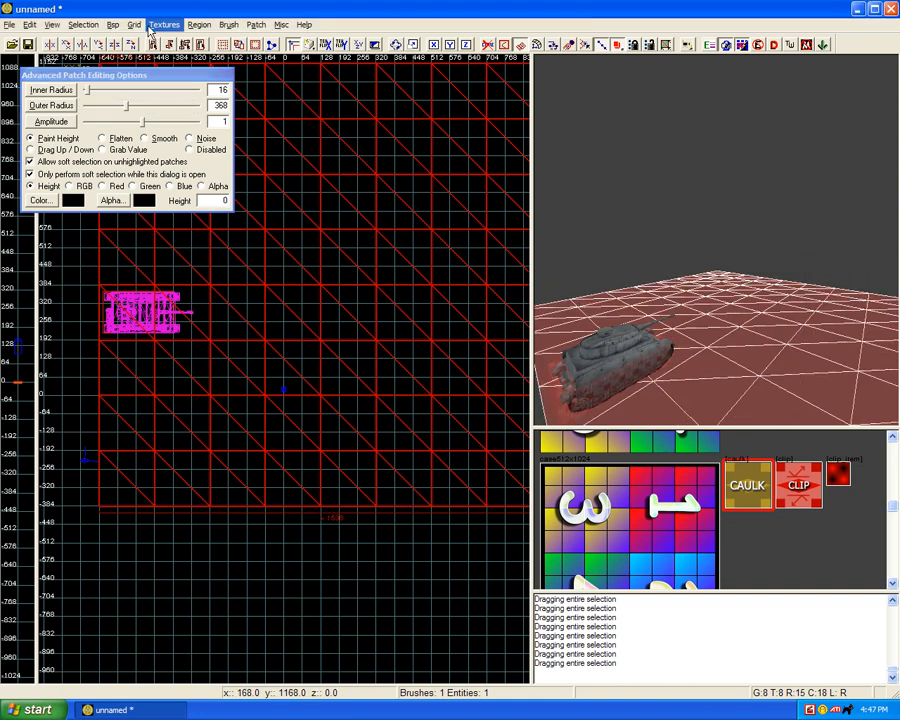
Step: Set the grid size to 4 and paint height onto the terrain mesh around and beyond the tank
{"action": "left_click", "coordinate": [133, 24]}
{"action": "left_click", "coordinate": [146, 67]}
{"action": "right_click_drag", "start_coordinate": [646, 293], "coordinate": [699, 342]}
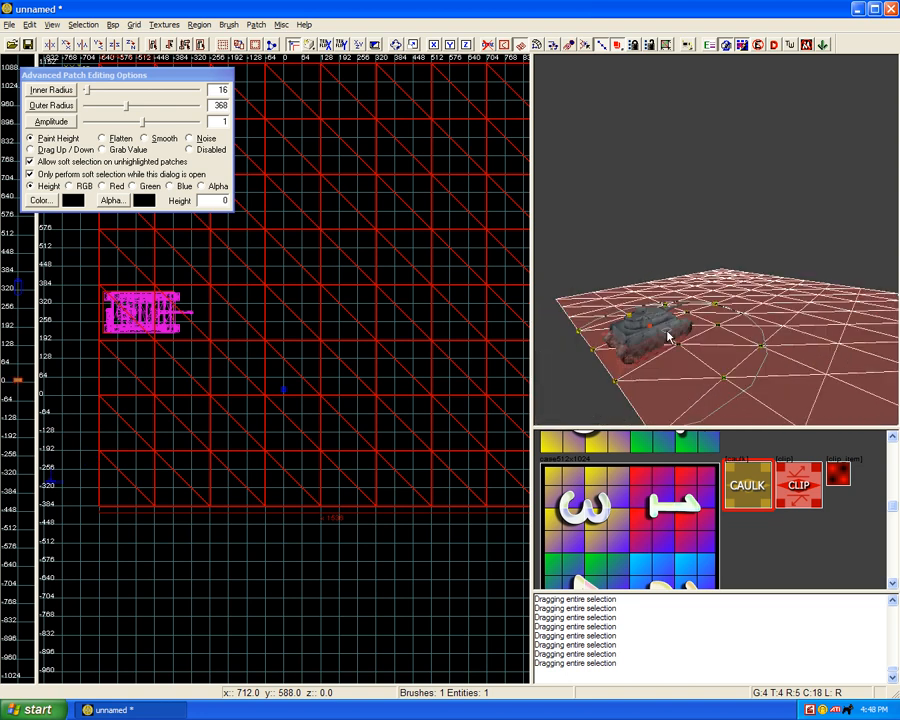
{"action": "mouse_move", "coordinate": [670, 337]}
{"action": "left_mouse_down"}
{"action": "mouse_move", "coordinate": [765, 311]}
{"action": "mouse_move", "coordinate": [741, 304]}
{"action": "mouse_move", "coordinate": [747, 284]}
{"action": "mouse_move", "coordinate": [840, 291]}
{"action": "mouse_move", "coordinate": [765, 292]}
{"action": "mouse_move", "coordinate": [800, 305]}
{"action": "mouse_move", "coordinate": [780, 321]}
{"action": "mouse_move", "coordinate": [737, 330]}
{"action": "left_mouse_up"}
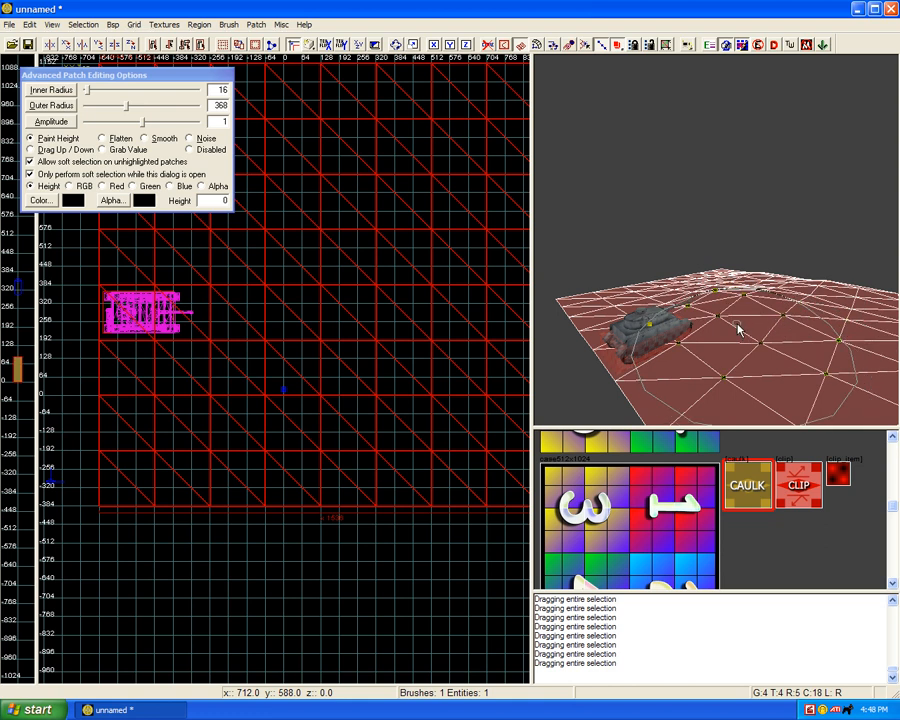
Step: Close the advanced patch editing options and deselect the terrain mesh
{"action": "key", "text": "y"}
{"action": "scroll", "coordinate": [742, 322], "scroll_direction": "up", "scroll_amount": 3}
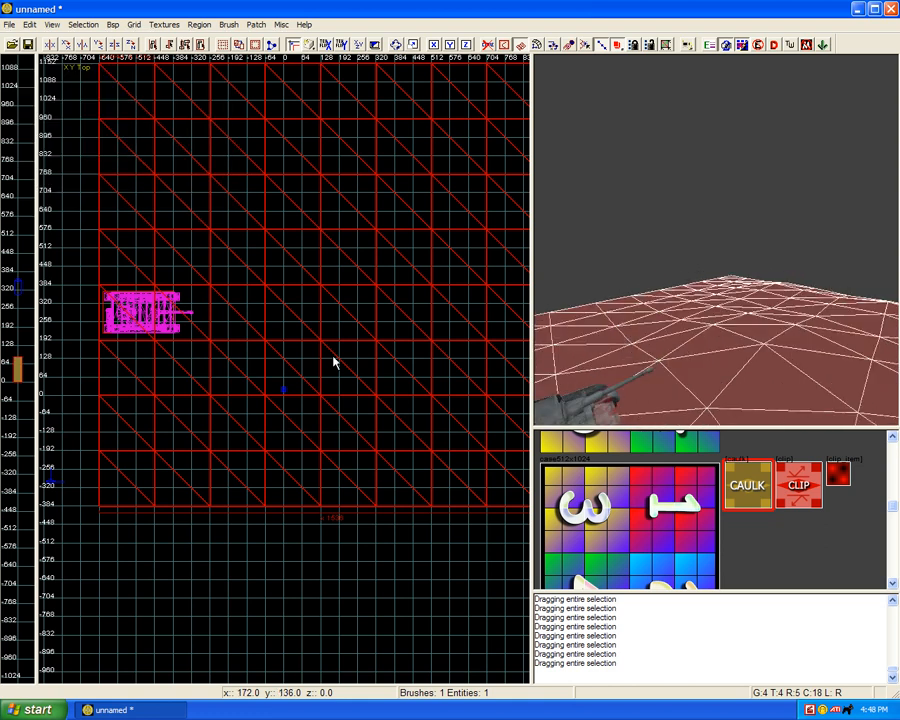
{"action": "key", "text": "Escape"}
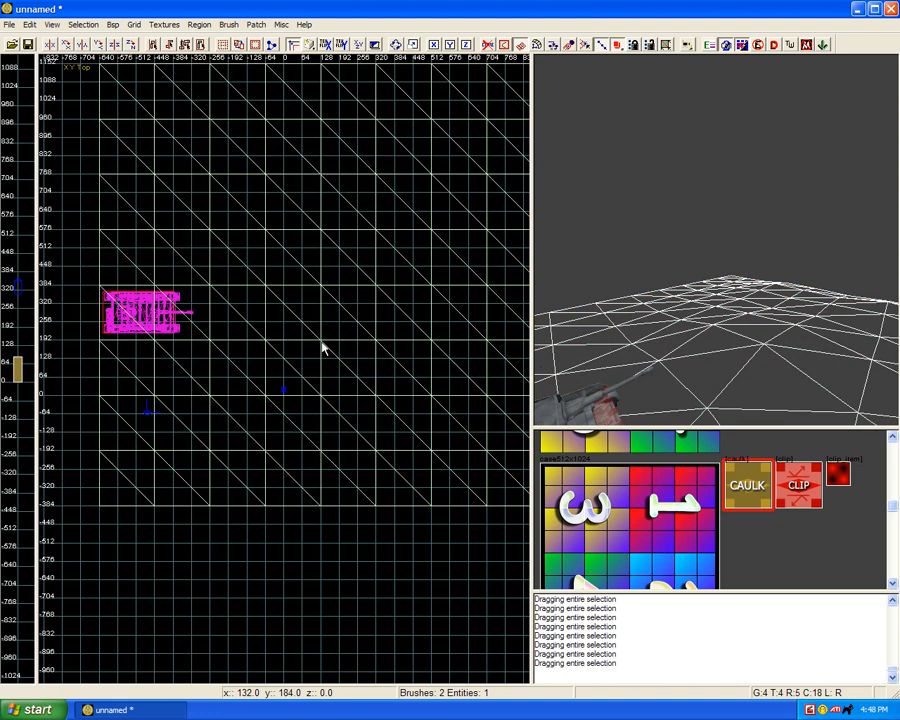
Step: Show the terrain mesh's vertices and, at x -256, move the y 192 vertex to y 256 and the y 384 vertex to y 448
{"action": "scroll", "coordinate": [322, 348], "scroll_direction": "up", "scroll_amount": 1}
{"action": "left_click", "coordinate": [302, 346], "text": "shift"}
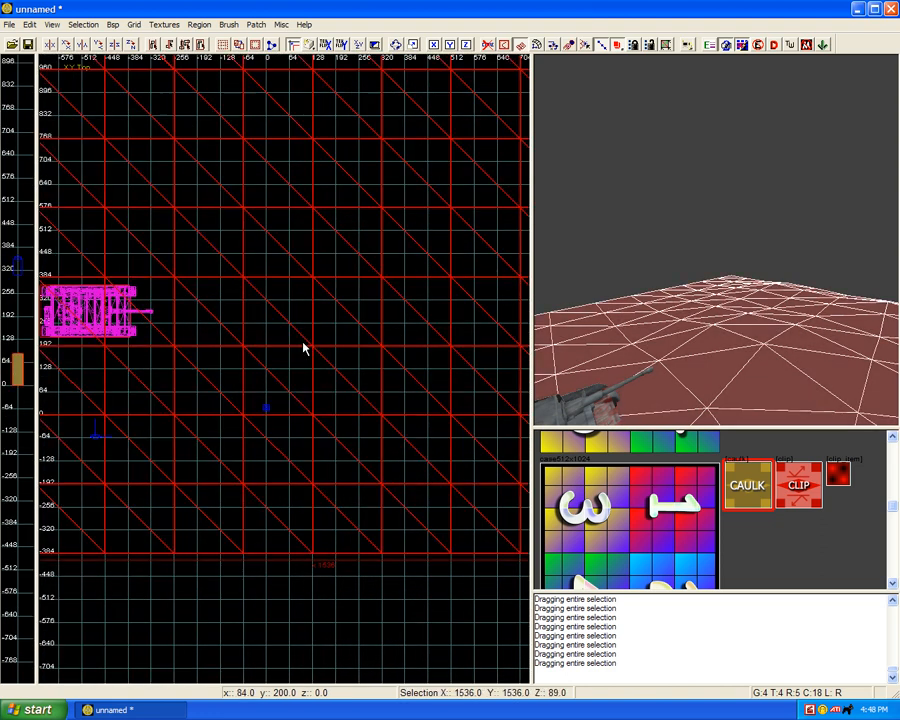
{"action": "key", "text": "v"}
{"action": "scroll", "coordinate": [206, 326], "scroll_direction": "up", "scroll_amount": 3}
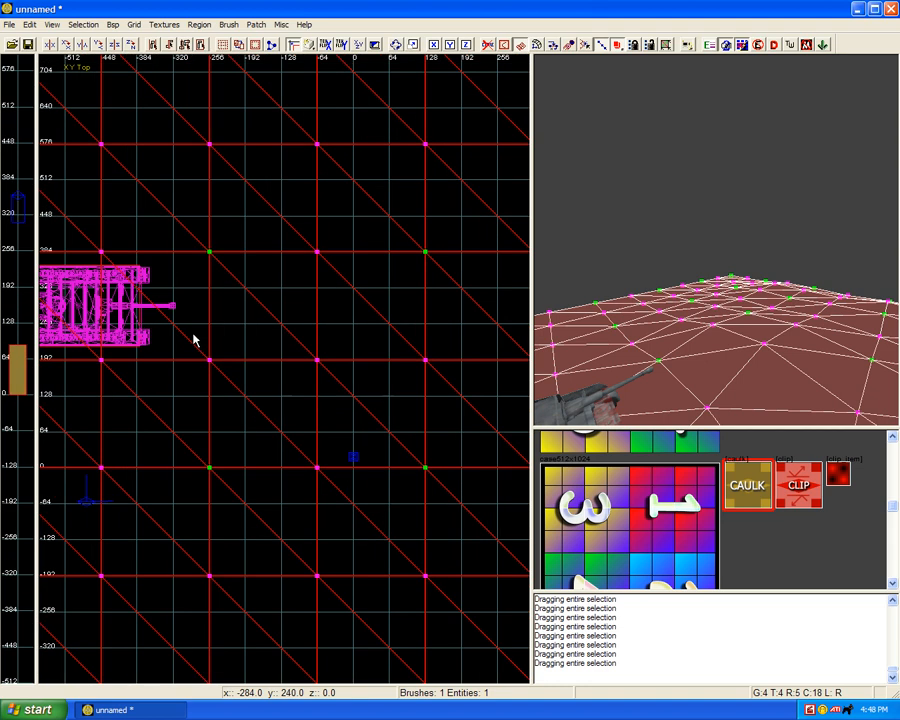
{"action": "scroll", "coordinate": [218, 370], "scroll_direction": "up", "scroll_amount": 1}
{"action": "left_click_drag", "start_coordinate": [218, 371], "coordinate": [206, 308]}
{"action": "right_click_drag", "start_coordinate": [205, 303], "coordinate": [264, 424]}
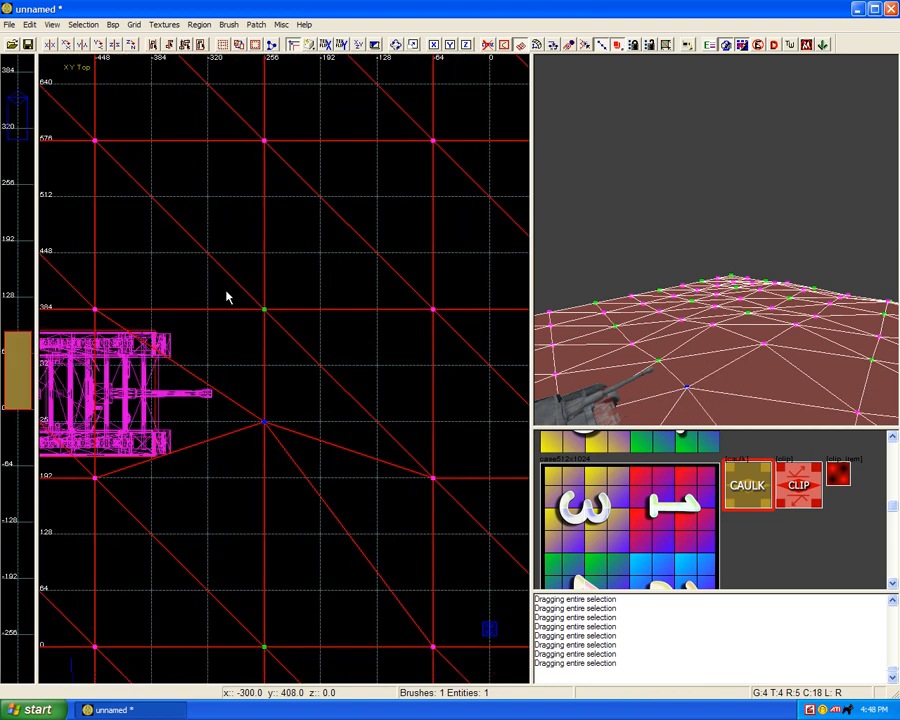
{"action": "left_click", "coordinate": [264, 309]}
{"action": "left_click_drag", "start_coordinate": [264, 311], "coordinate": [264, 258]}
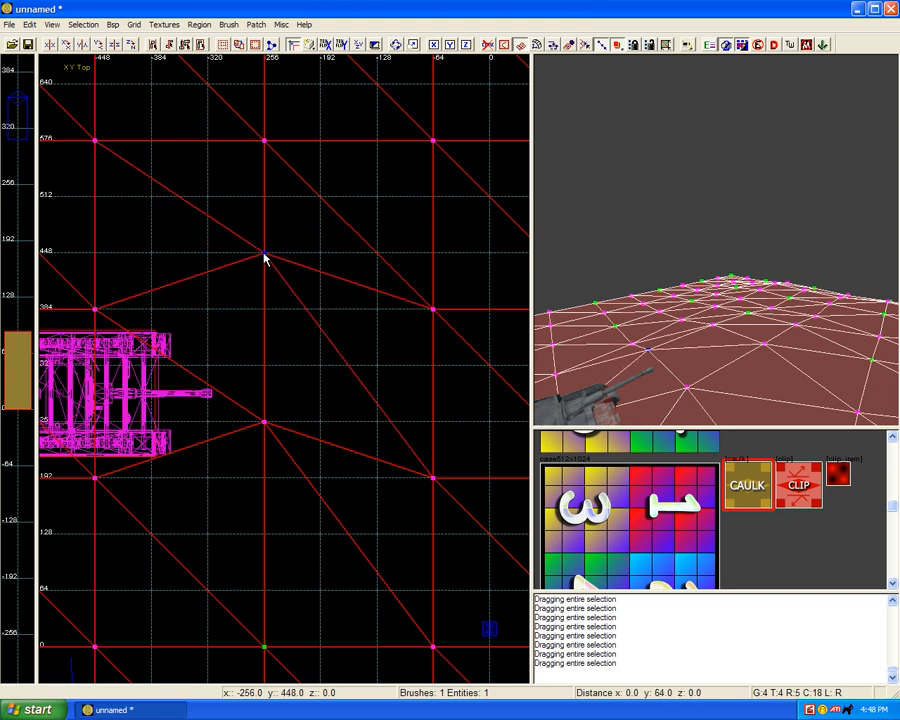
{"action": "scroll", "coordinate": [254, 319], "scroll_direction": "down", "scroll_amount": 1}
{"action": "right_click_drag", "start_coordinate": [254, 319], "coordinate": [302, 305]}
{"action": "scroll", "coordinate": [254, 319], "scroll_direction": "up", "scroll_amount": 1}
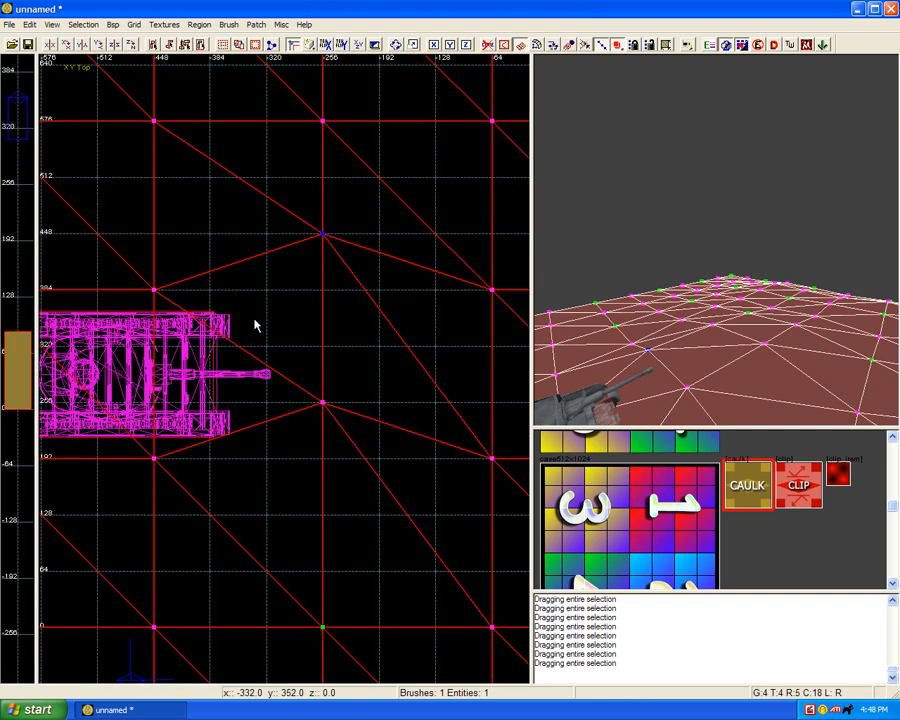
{"action": "left_click", "coordinate": [254, 319]}
{"action": "left_click", "coordinate": [154, 290]}
{"action": "left_click", "coordinate": [154, 459], "text": "ctrl"}
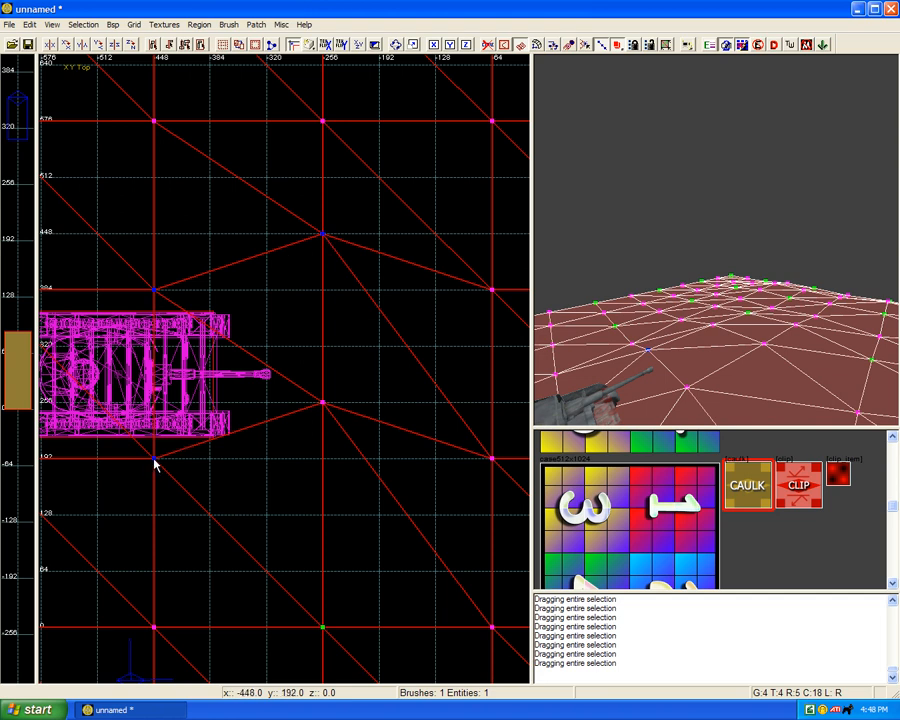
{"action": "left_click", "coordinate": [323, 404], "text": "ctrl"}
{"action": "key", "text": "Escape"}
Step: At x -64, move the y 384 vertex to y 480 and the y 192 vertex to y 292
{"action": "scroll", "coordinate": [325, 316], "scroll_direction": "down", "scroll_amount": 1}
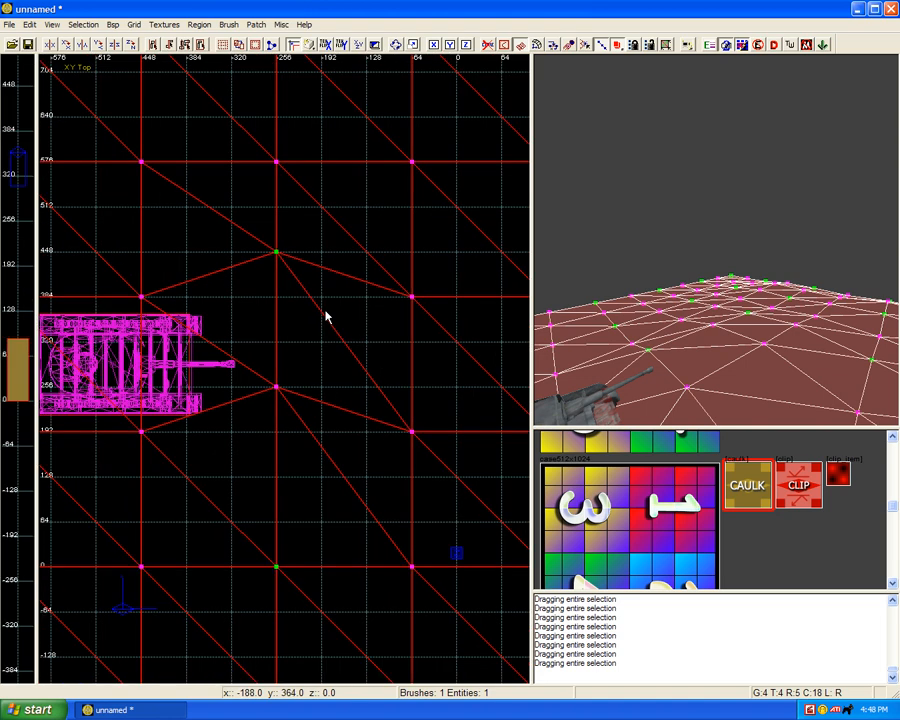
{"action": "right_click_drag", "start_coordinate": [325, 310], "coordinate": [291, 312]}
{"action": "left_click", "coordinate": [377, 298]}
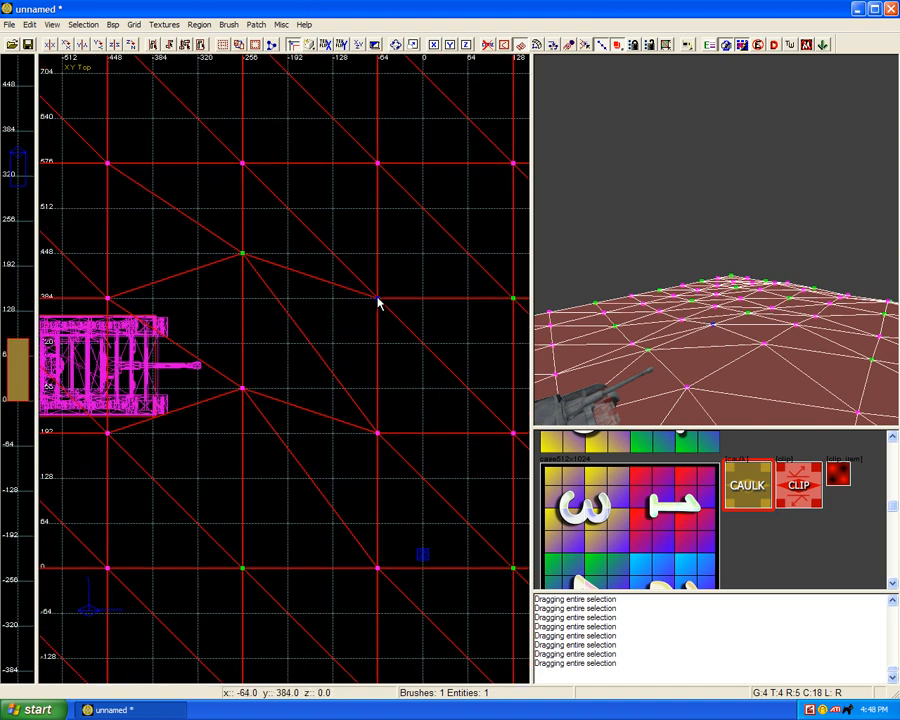
{"action": "left_click_drag", "start_coordinate": [377, 298], "coordinate": [378, 235]}
{"action": "left_click", "coordinate": [377, 433]}
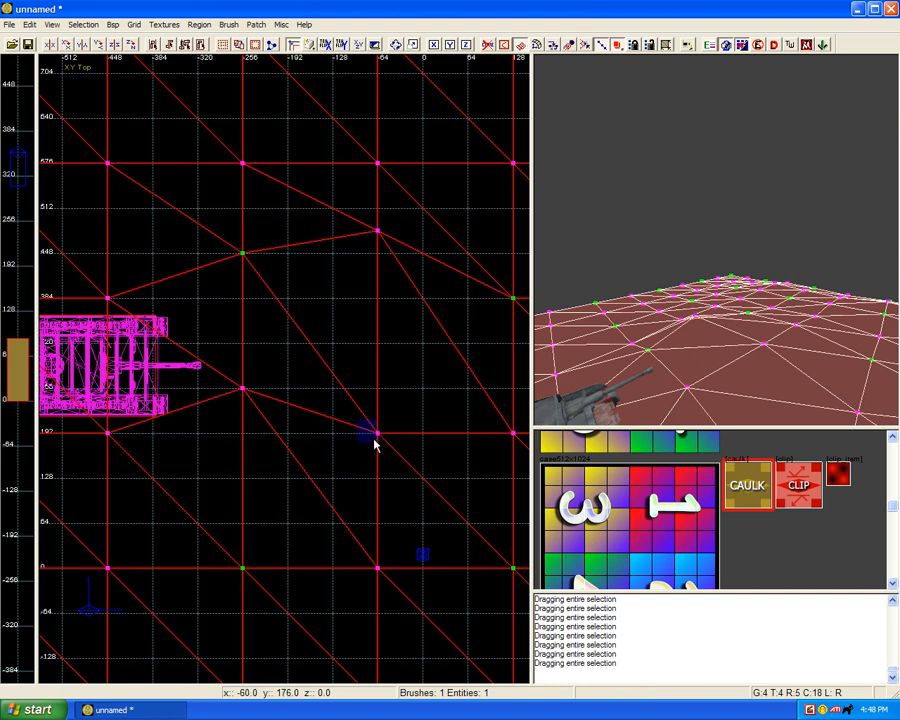
{"action": "left_click_drag", "start_coordinate": [378, 434], "coordinate": [379, 368]}
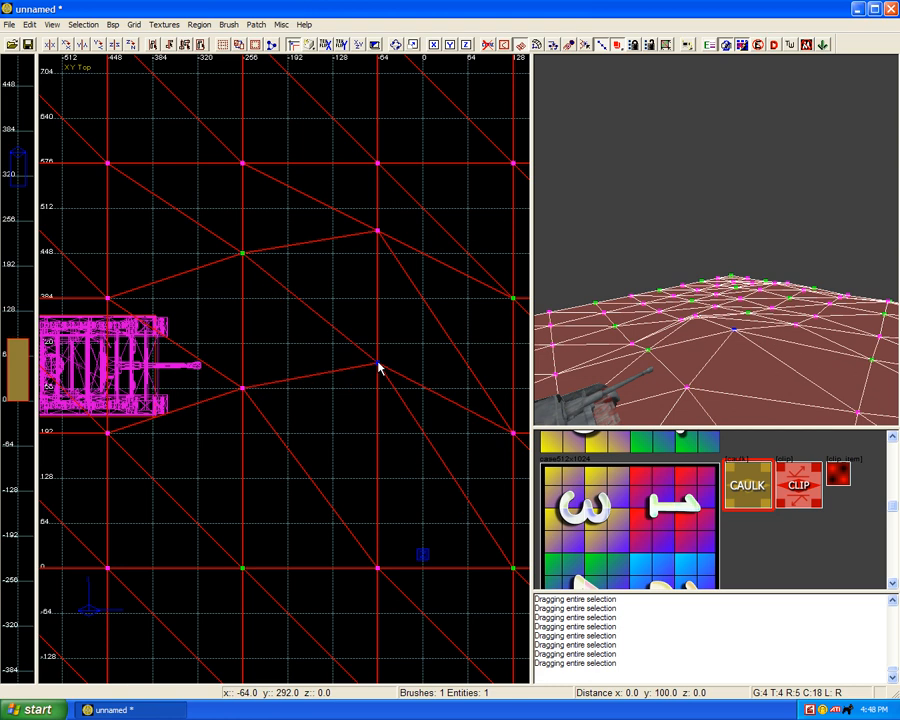
Step: At x 128, move the y 384 vertex to y 448 and the y 192 vertex to y 256
{"action": "right_click_drag", "start_coordinate": [378, 363], "coordinate": [313, 370]}
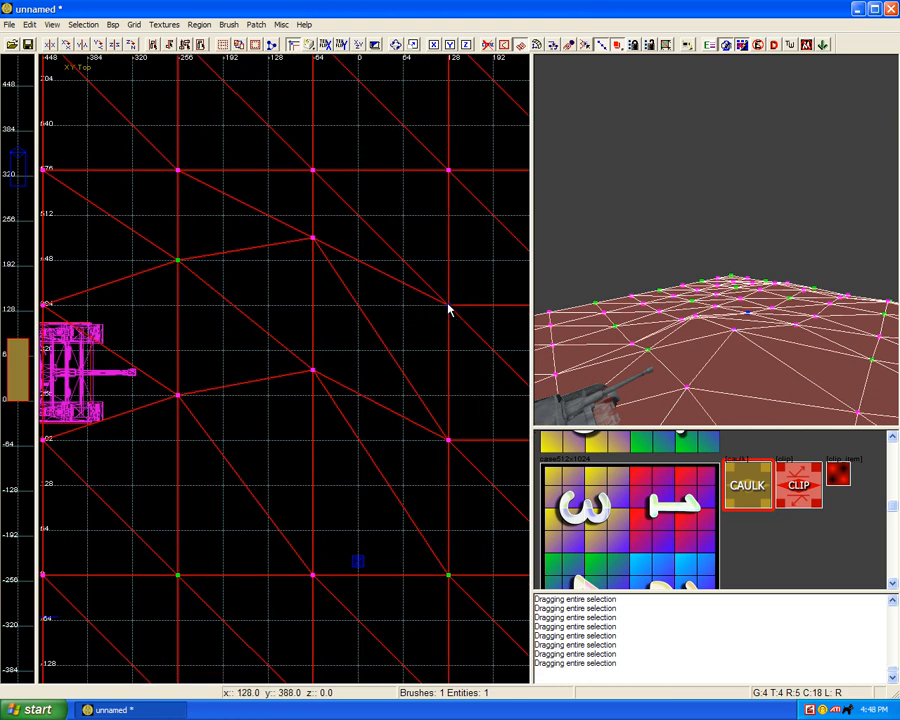
{"action": "left_click_drag", "start_coordinate": [450, 306], "coordinate": [449, 265]}
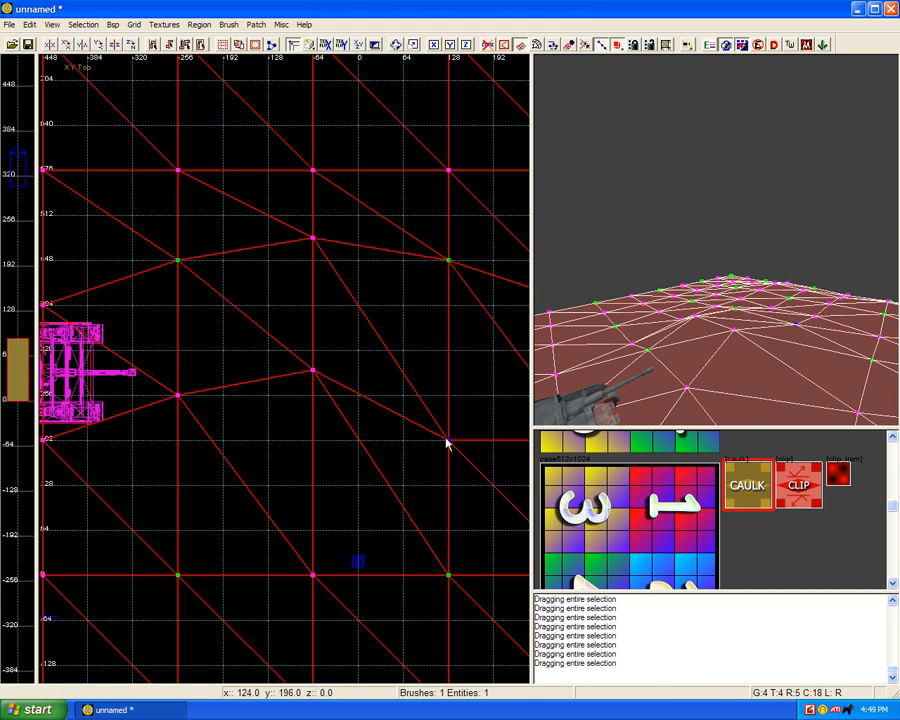
{"action": "left_click_drag", "start_coordinate": [447, 440], "coordinate": [449, 395]}
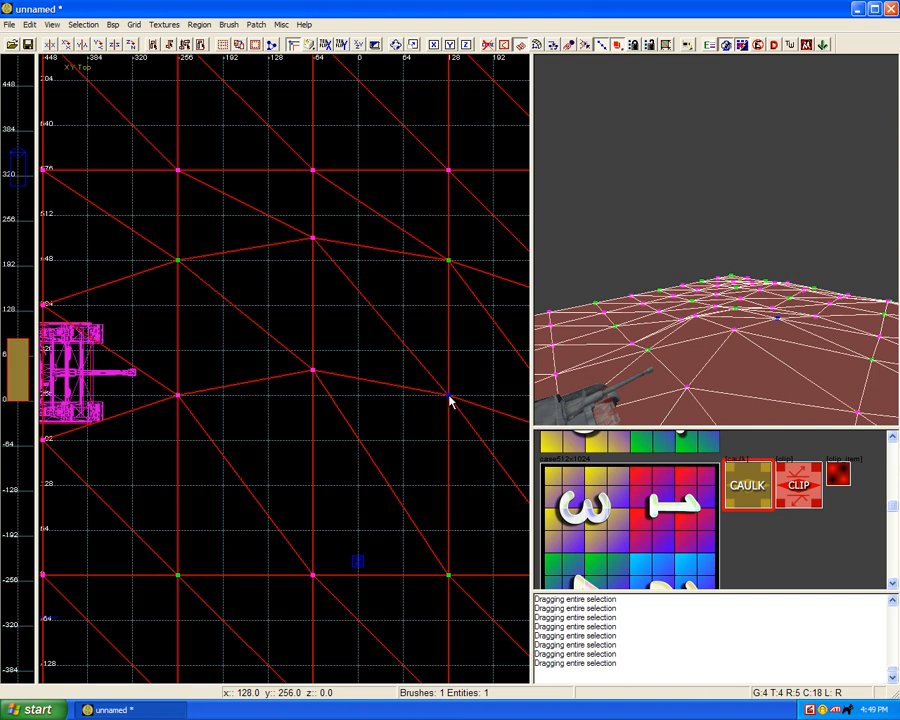
Step: At x 512, move the y 192 vertex to about y 124 and the y 384 vertex to y 320
{"action": "right_click_drag", "start_coordinate": [449, 395], "coordinate": [204, 350]}
{"action": "scroll", "coordinate": [449, 400], "scroll_direction": "down", "scroll_amount": 5}
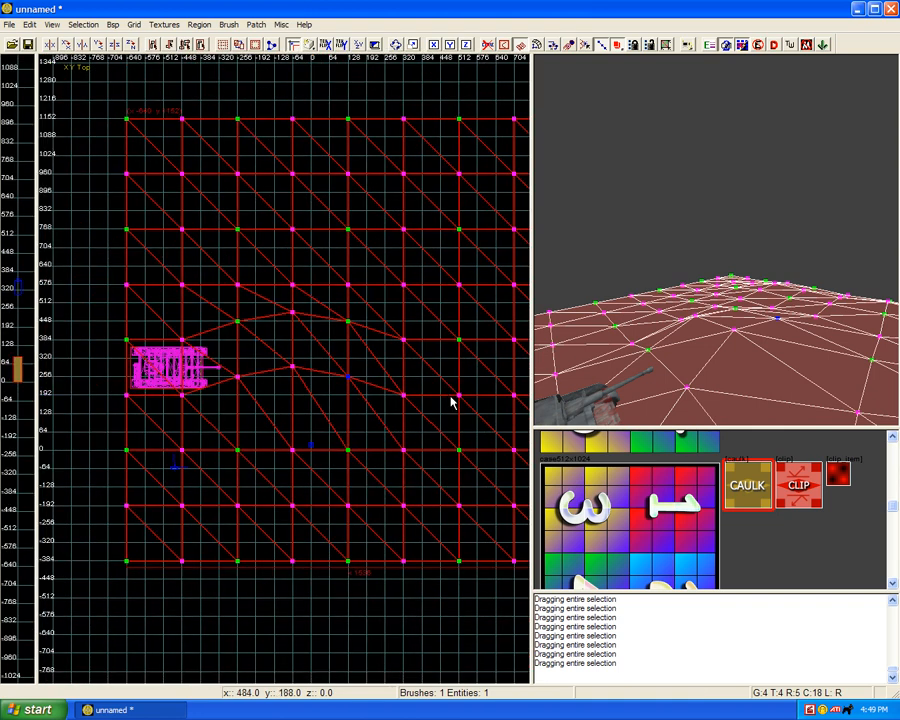
{"action": "scroll", "coordinate": [411, 391], "scroll_direction": "up", "scroll_amount": 3}
{"action": "scroll", "coordinate": [419, 381], "scroll_direction": "up", "scroll_amount": 2}
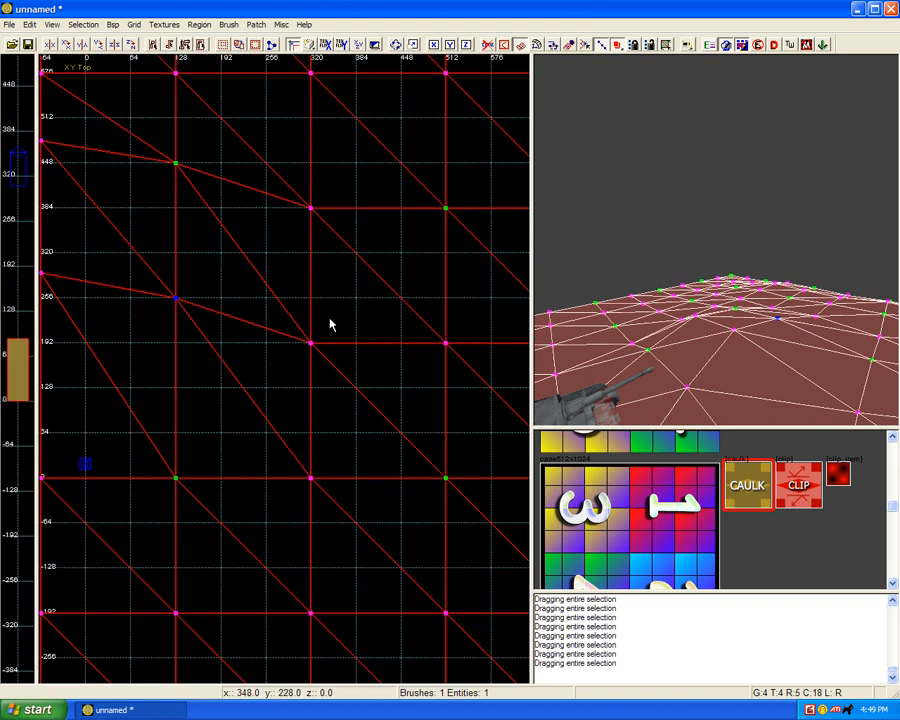
{"action": "left_click", "coordinate": [445, 345]}
{"action": "left_click_drag", "start_coordinate": [445, 352], "coordinate": [446, 391]}
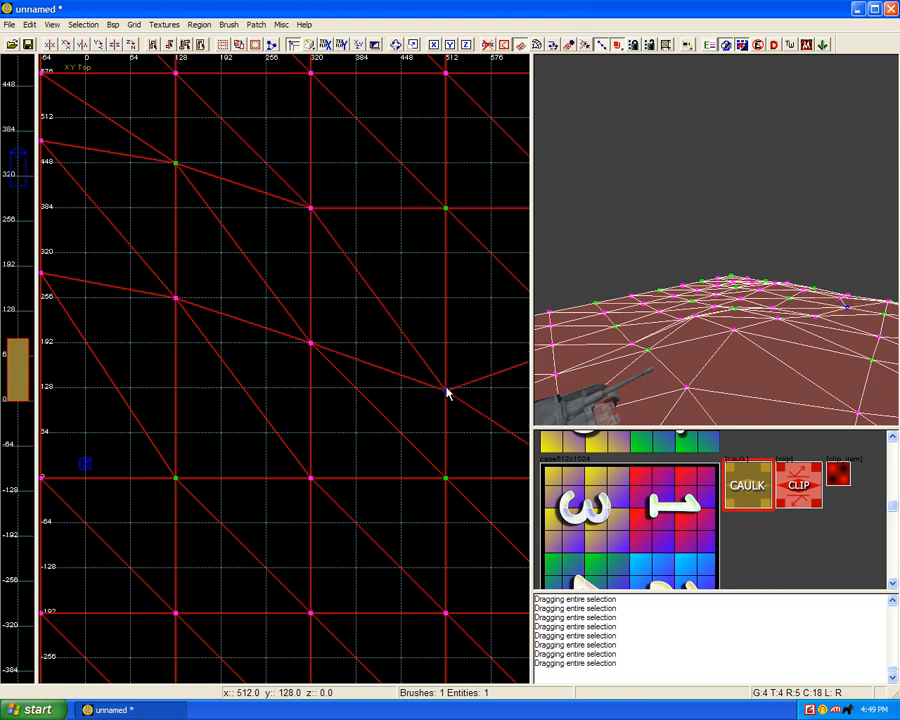
{"action": "right_click_drag", "start_coordinate": [379, 174], "coordinate": [359, 203]}
{"action": "left_click", "coordinate": [425, 239]}
{"action": "left_click_drag", "start_coordinate": [425, 240], "coordinate": [425, 283]}
{"action": "mouse_move", "coordinate": [425, 284]}
{"action": "right_mouse_down"}
{"action": "mouse_move", "coordinate": [357, 266]}
{"action": "mouse_move", "coordinate": [421, 277]}
{"action": "right_mouse_up"}
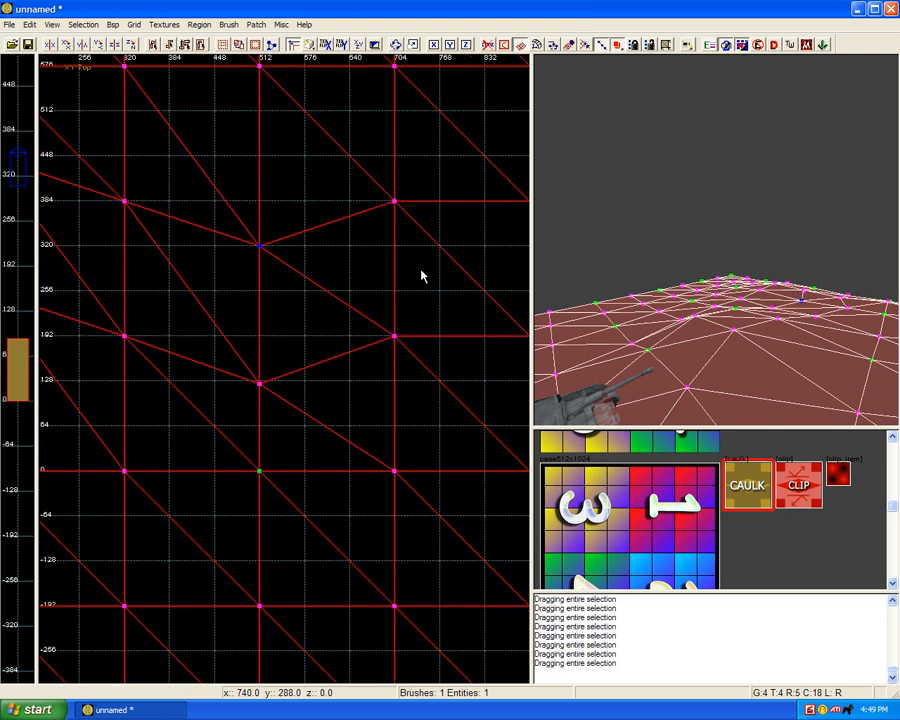
Step: At x 704, move the y 192 vertex to about y 164 and the y 384 vertex to about y 356
{"action": "left_click", "coordinate": [395, 336]}
{"action": "left_click_drag", "start_coordinate": [395, 341], "coordinate": [393, 357]}
{"action": "left_click", "coordinate": [395, 203]}
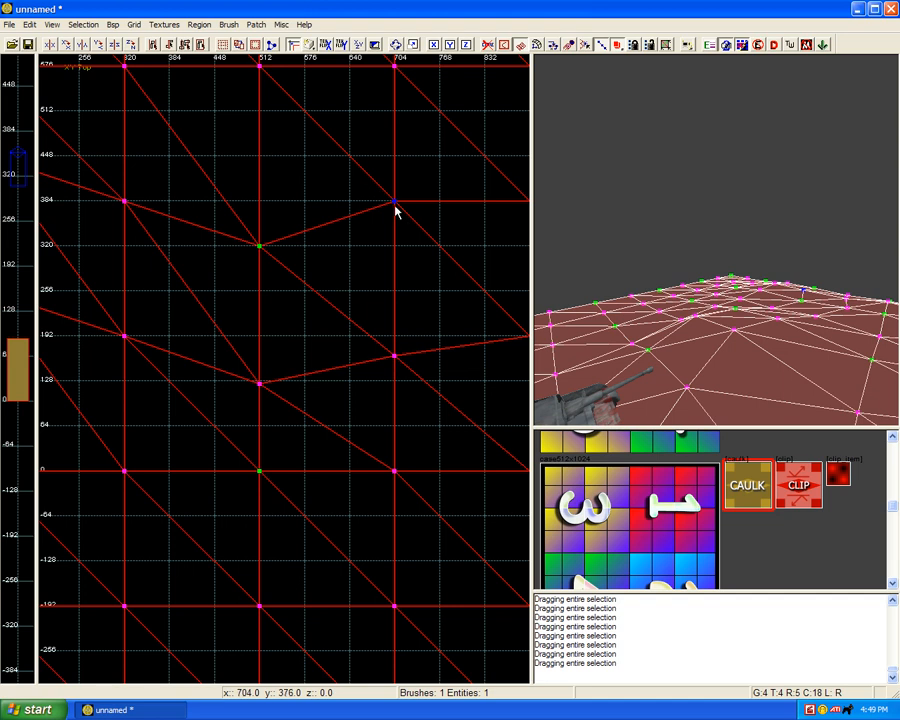
{"action": "left_click_drag", "start_coordinate": [395, 204], "coordinate": [395, 227]}
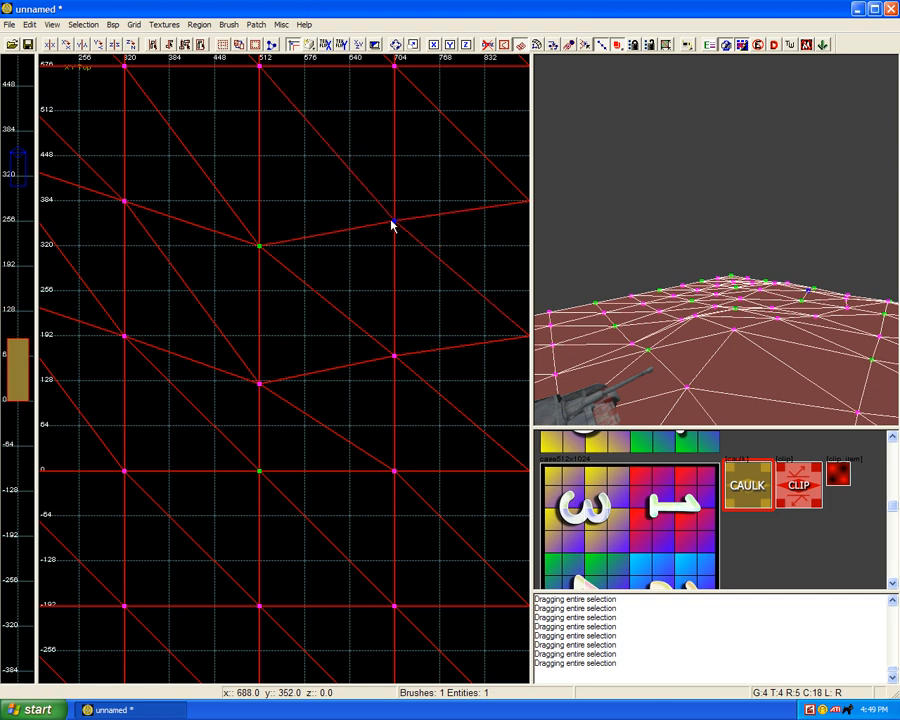
Step: Soften the path's bend at x 512 by moving its upper vertex to about y 352 and its lower vertex to y 160
{"action": "scroll", "coordinate": [390, 222], "scroll_direction": "down", "scroll_amount": 2}
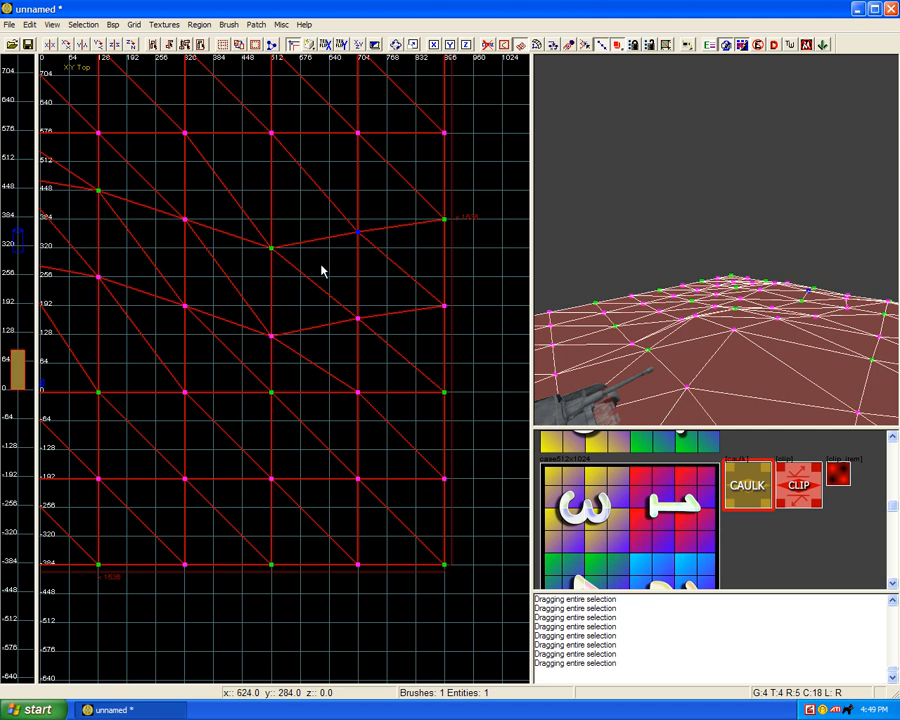
{"action": "right_click_drag", "start_coordinate": [321, 269], "coordinate": [422, 258]}
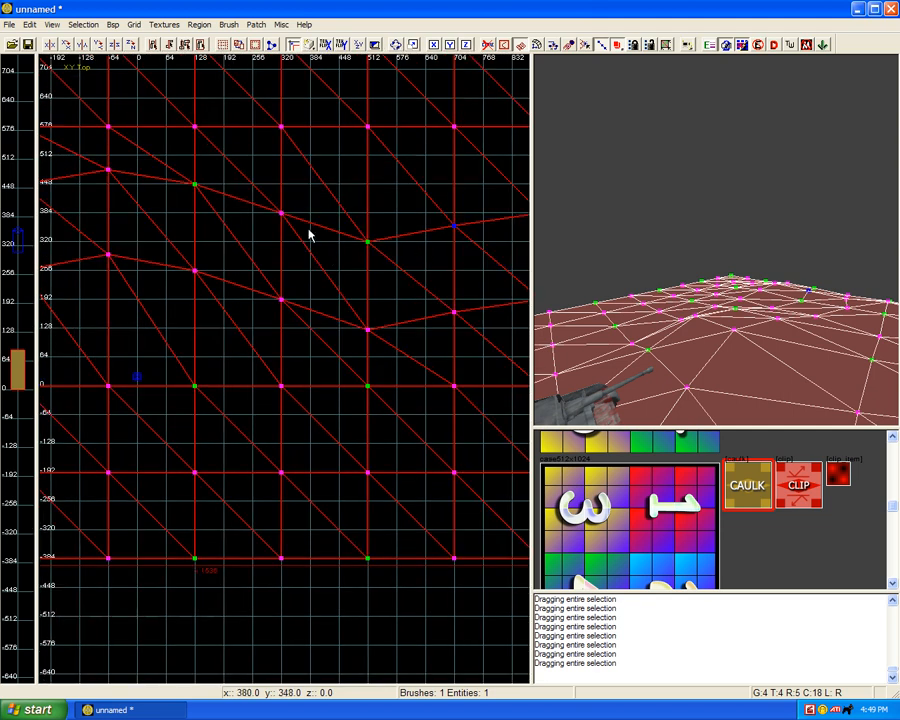
{"action": "scroll", "coordinate": [248, 258], "scroll_direction": "down", "scroll_amount": 2}
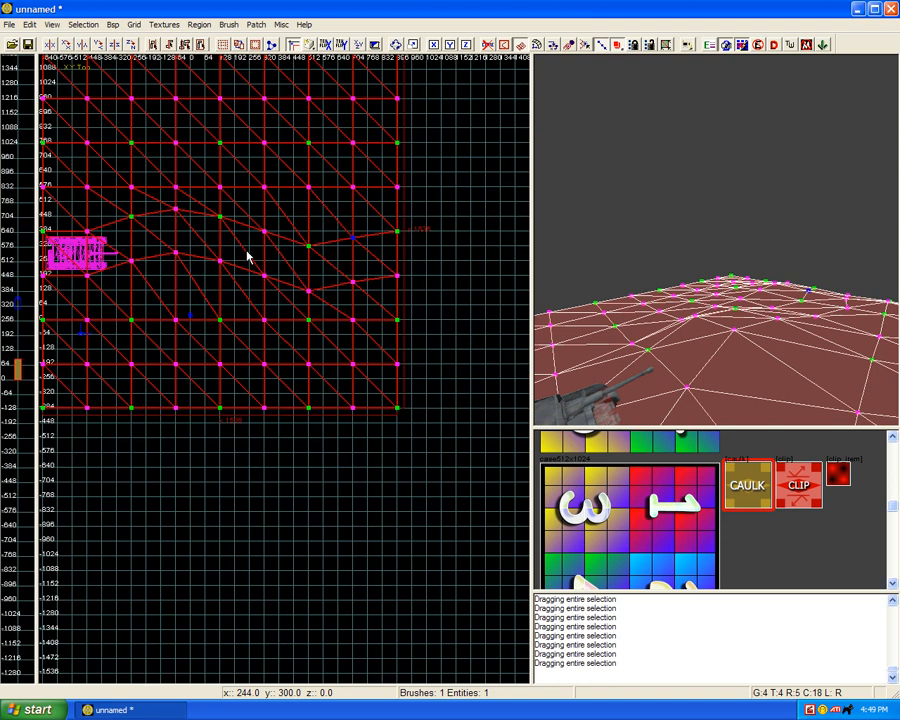
{"action": "scroll", "coordinate": [248, 258], "scroll_direction": "up", "scroll_amount": 4}
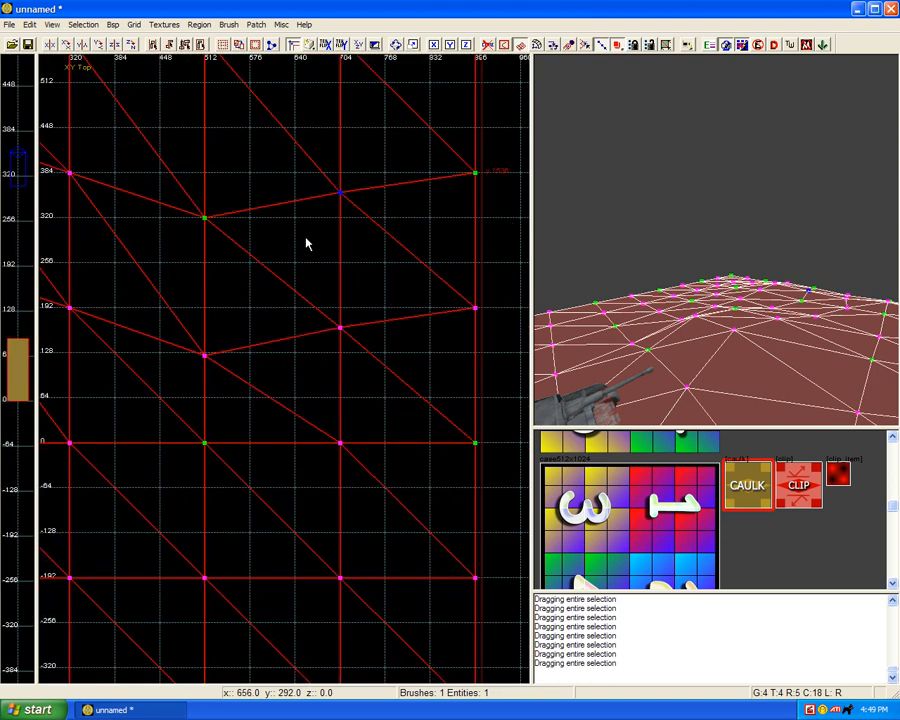
{"action": "scroll", "coordinate": [306, 243], "scroll_direction": "up", "scroll_amount": 2}
{"action": "left_click_drag", "start_coordinate": [270, 218], "coordinate": [268, 176]}
{"action": "left_click", "coordinate": [272, 487]}
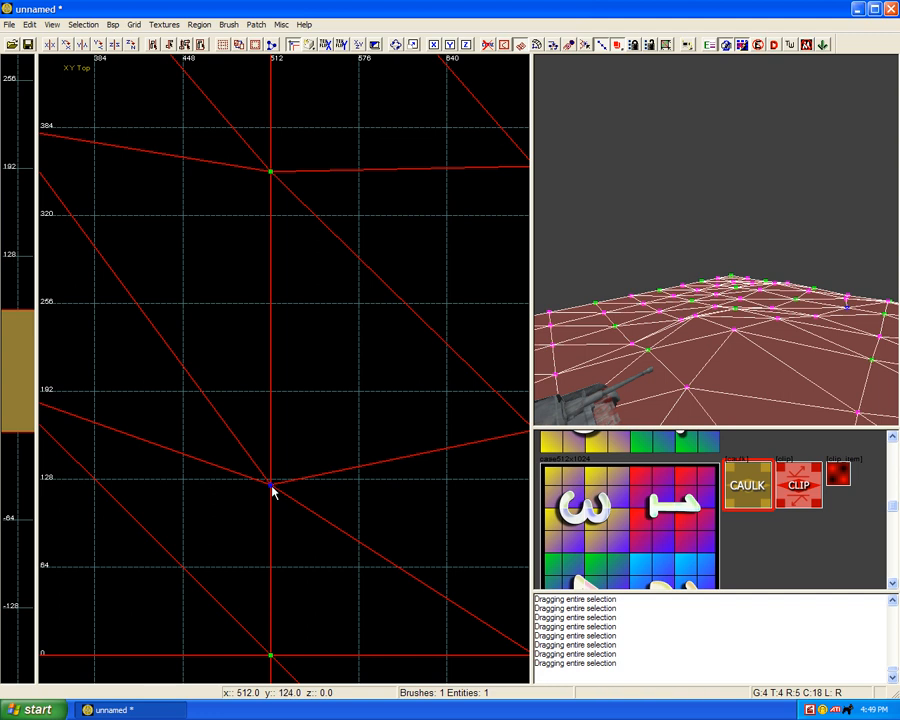
{"action": "left_click_drag", "start_coordinate": [272, 487], "coordinate": [272, 443]}
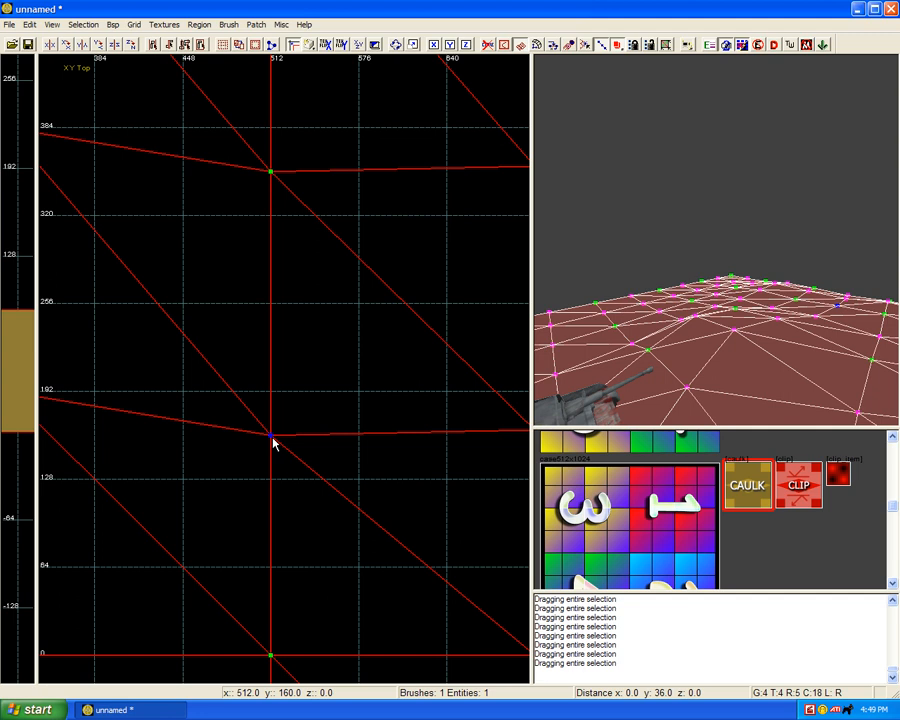
Step: Deselect the terrain mesh and inspect the curved path ahead of the tank from above and in 3D
{"action": "scroll", "coordinate": [271, 443], "scroll_direction": "down", "scroll_amount": 6}
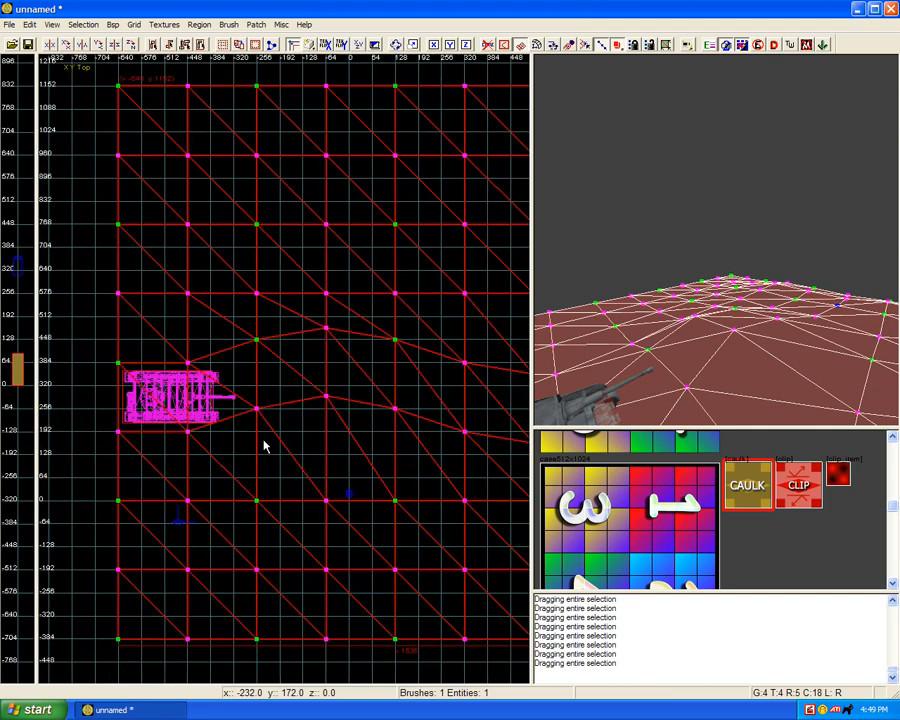
{"action": "key", "text": "Escape"}
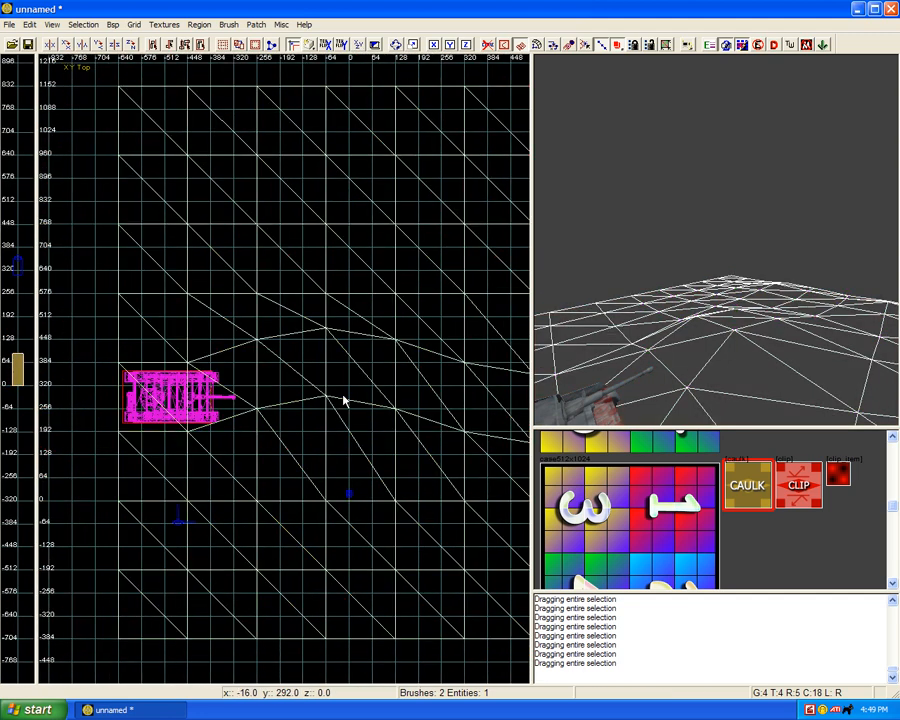
{"action": "scroll", "coordinate": [343, 398], "scroll_direction": "down", "scroll_amount": 3}
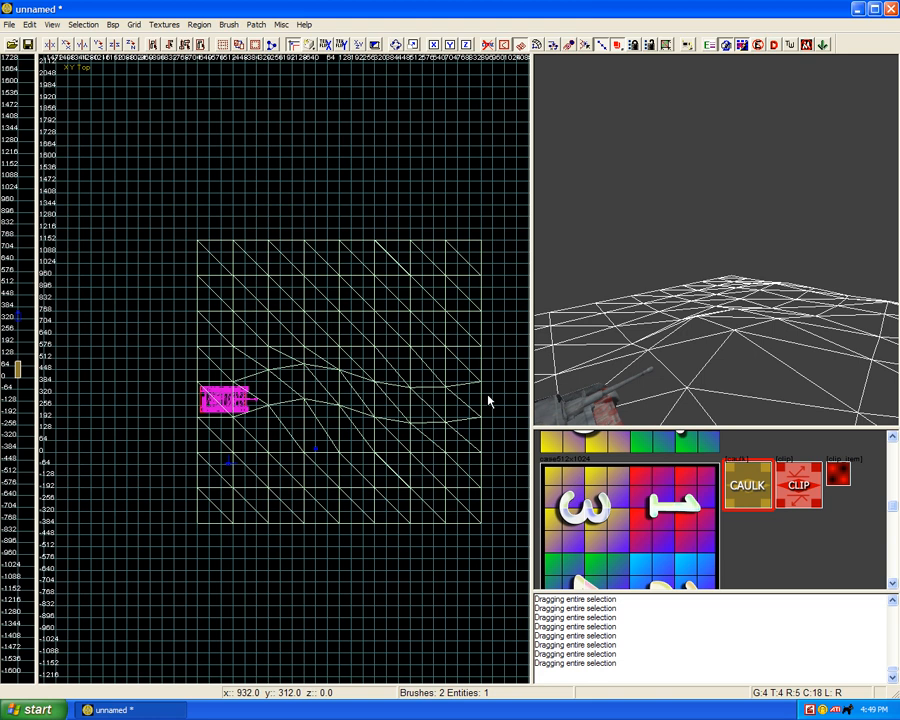
{"action": "right_click_drag", "start_coordinate": [708, 350], "coordinate": [708, 350], "text": "ctrl"}
Step: Reselect the terrain mesh, show its vertices, and select the vertex column along the x -640 edge
{"action": "left_click", "coordinate": [712, 344], "text": "shift"}
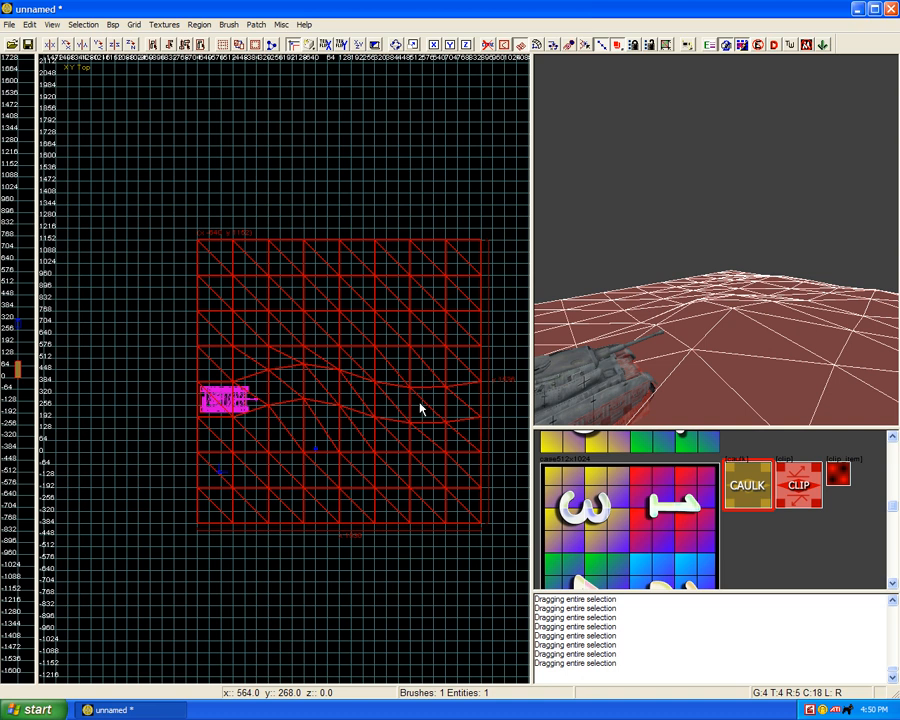
{"action": "key", "text": "v"}
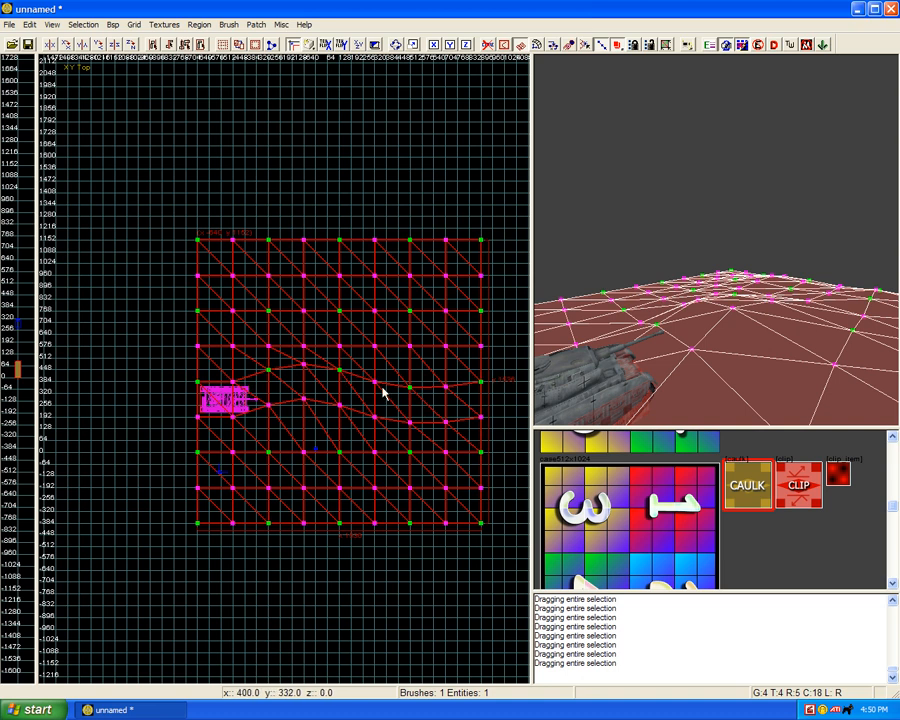
{"action": "scroll", "coordinate": [356, 402], "scroll_direction": "up", "scroll_amount": 1}
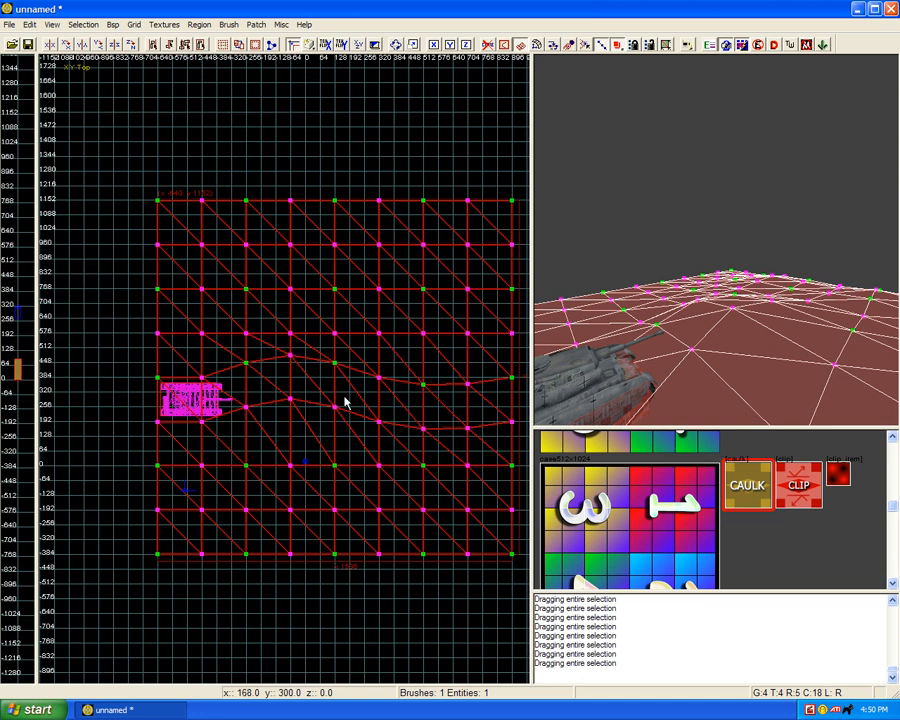
{"action": "left_click", "coordinate": [157, 379], "text": "shift"}
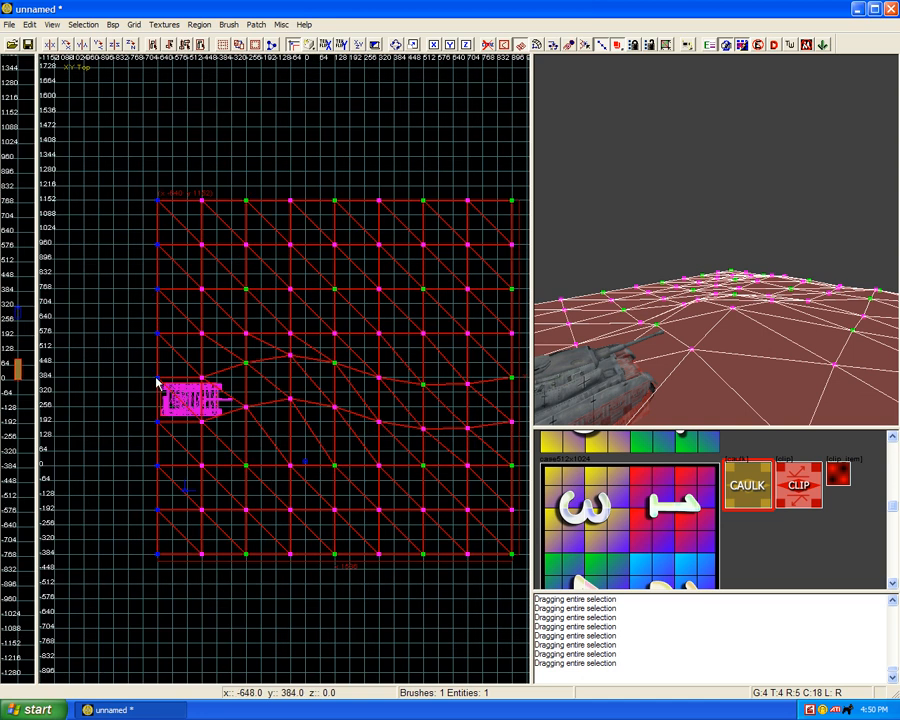
Step: Split the terrain mesh into three pieces along the vertex rows of the path's upper and lower edges, and clear the selection
{"action": "left_click", "coordinate": [157, 379], "text": "shift"}
{"action": "right_click_drag", "start_coordinate": [470, 411], "coordinate": [437, 412]}
{"action": "scroll", "coordinate": [422, 415], "scroll_direction": "up", "scroll_amount": 1}
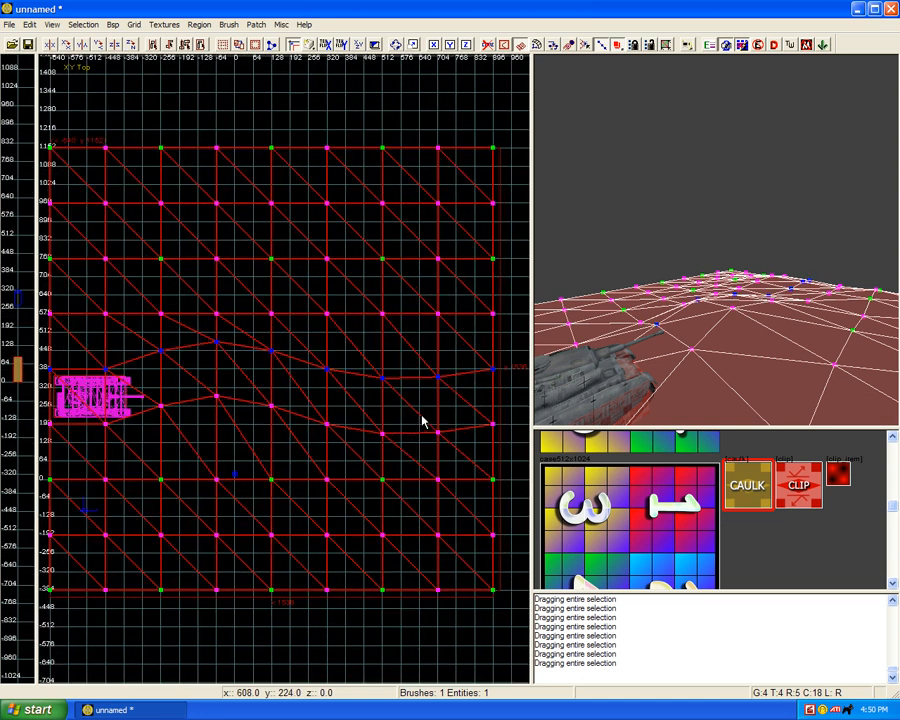
{"action": "scroll", "coordinate": [346, 417], "scroll_direction": "down", "scroll_amount": 1}
{"action": "right_click_drag", "start_coordinate": [346, 417], "coordinate": [356, 416]}
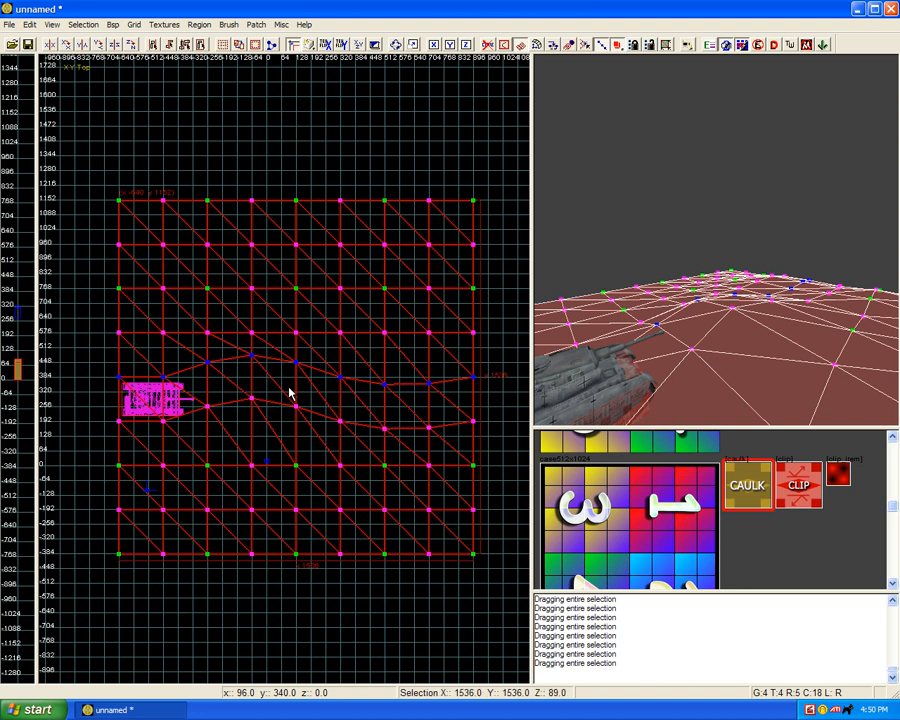
{"action": "left_click", "coordinate": [118, 422], "text": "alt"}
{"action": "left_click", "coordinate": [118, 422], "text": "alt"}
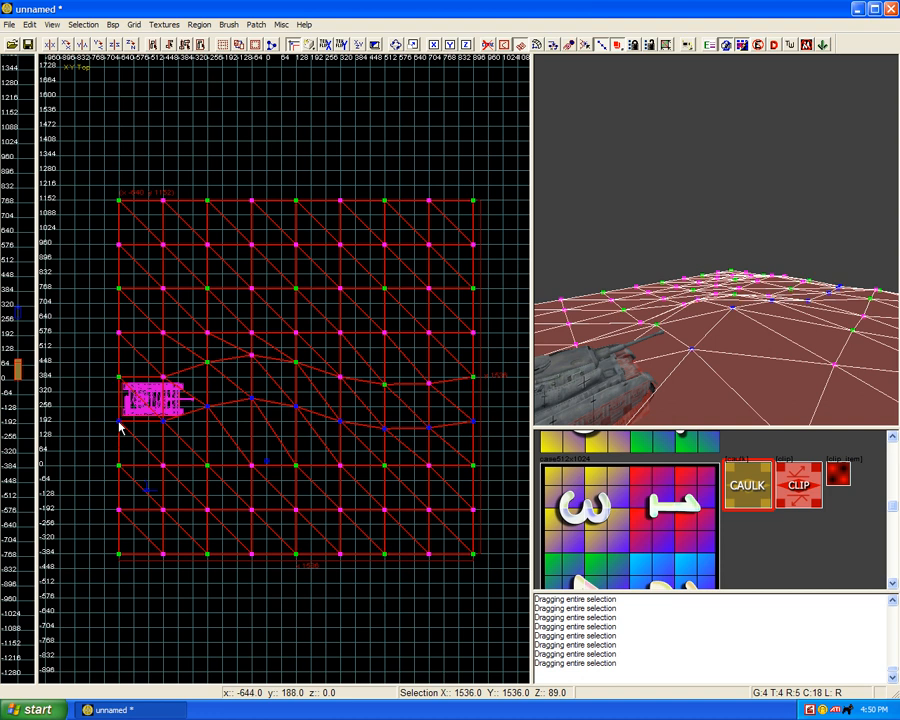
{"action": "key", "text": "Escape"}
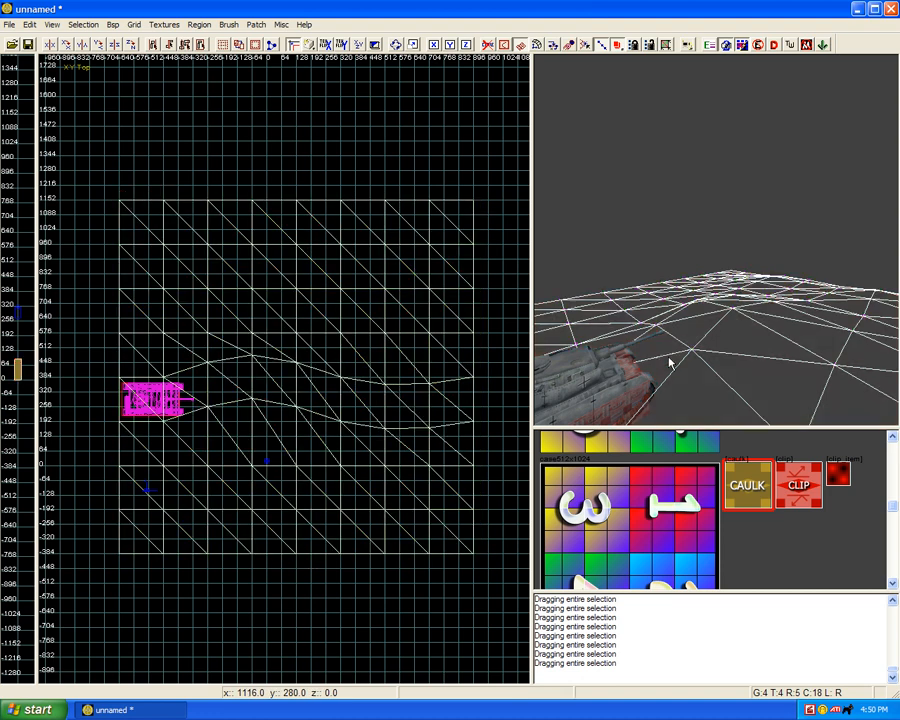
Step: Check the separated terrain pieces by selecting the lower ground and the path strip in 3D, and clear the selection
{"action": "left_click", "coordinate": [713, 375], "text": "shift"}
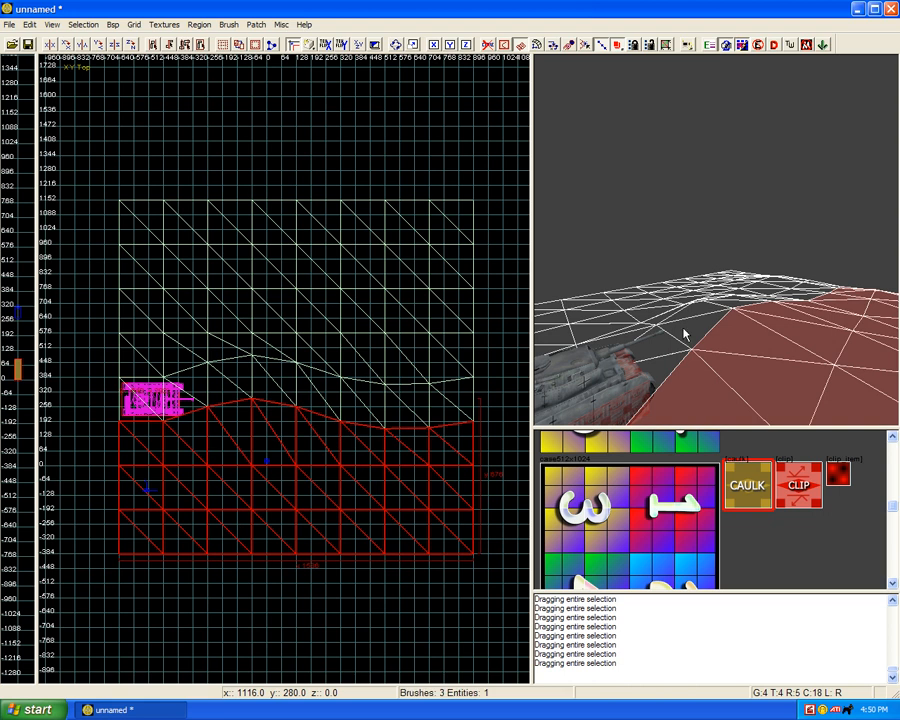
{"action": "left_click", "coordinate": [657, 307], "text": "shift"}
{"action": "key", "text": "Escape"}
{"action": "left_click", "coordinate": [683, 337], "text": "shift"}
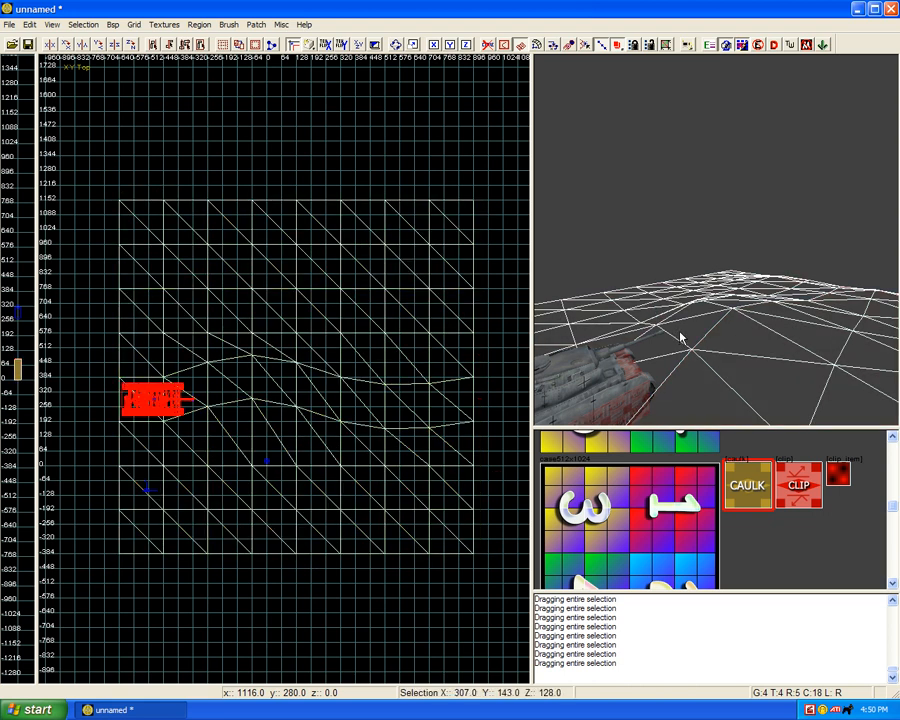
{"action": "left_click", "coordinate": [658, 338], "text": "shift"}
{"action": "left_click", "coordinate": [657, 338], "text": "shift"}
{"action": "right_click_drag", "start_coordinate": [691, 340], "coordinate": [691, 341], "text": "ctrl"}
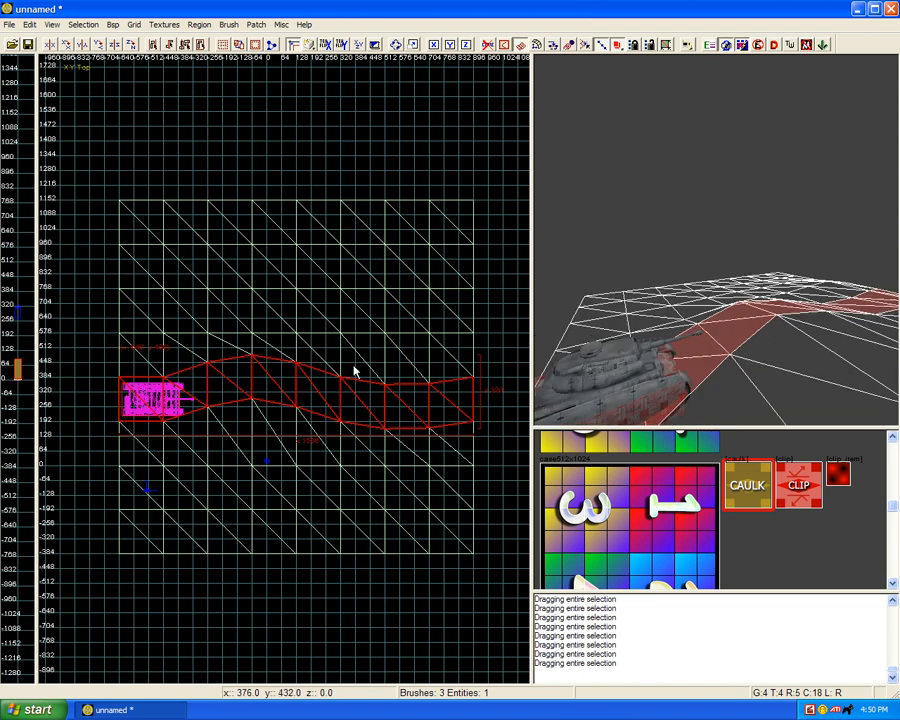
{"action": "key", "text": "Escape"}
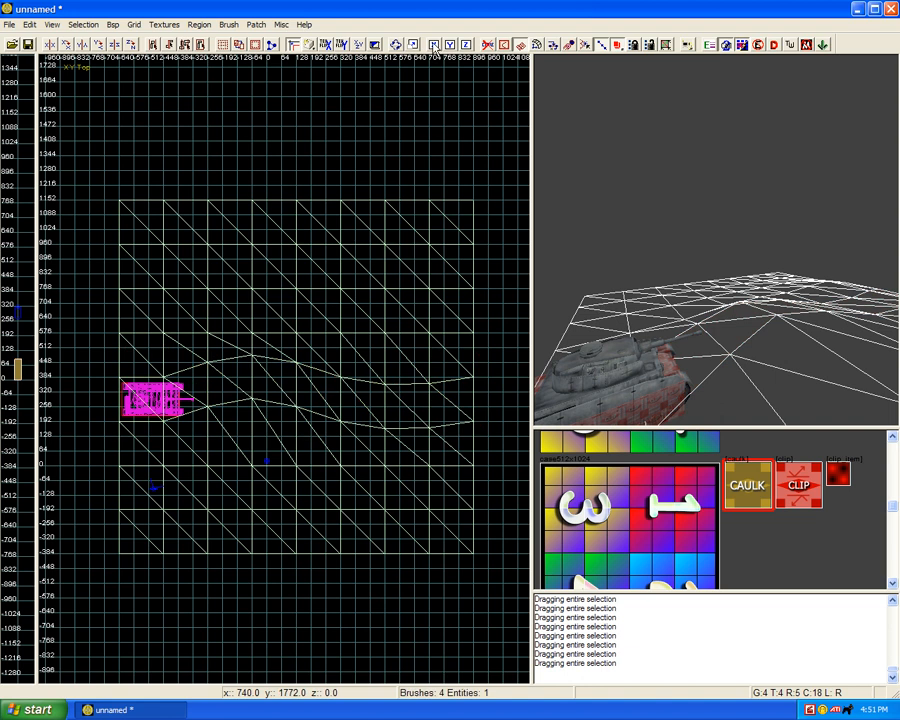
Step: Show the terrain patches textured instead of as wireframe in the 3D view, and select all three terrain pieces
{"action": "left_click", "coordinate": [504, 44]}
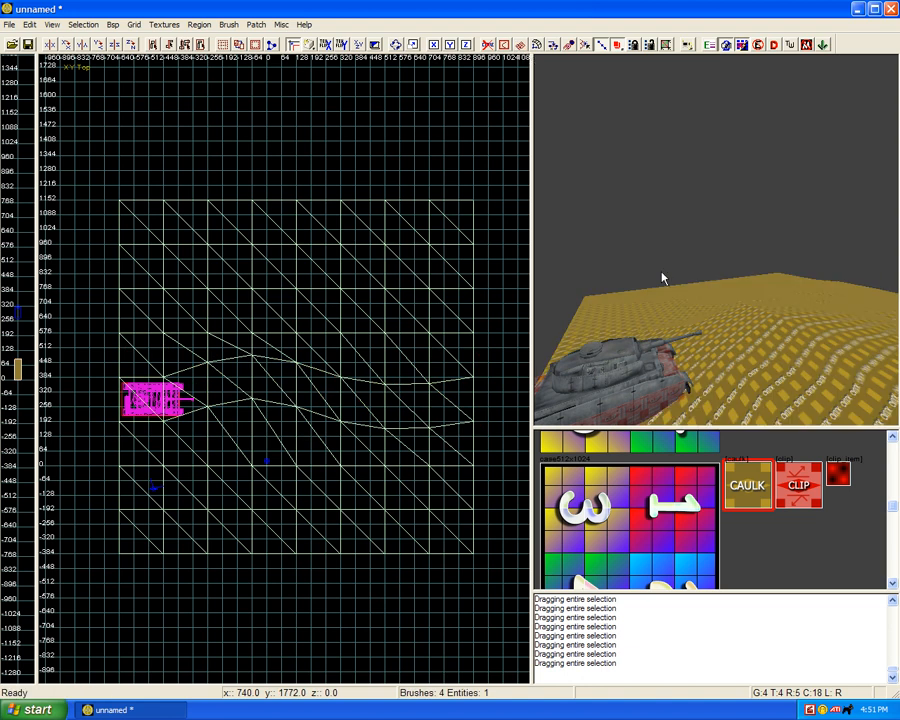
{"action": "left_click", "coordinate": [733, 313], "text": "shift"}
{"action": "left_click", "coordinate": [714, 304], "text": "shift"}
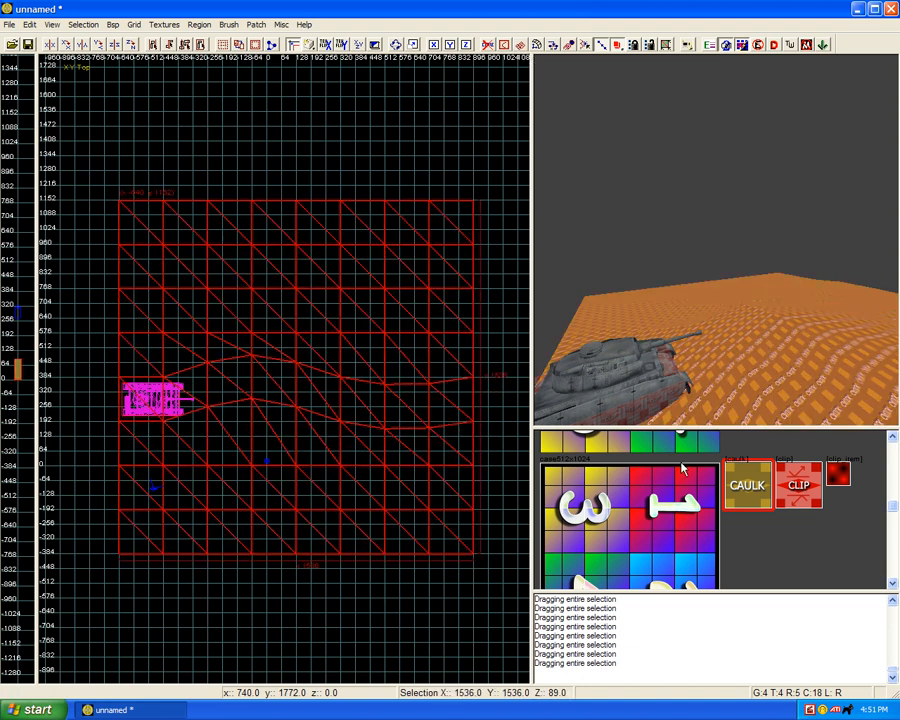
Step: Load the normandy/ground textures and browse them for a terrain surface
{"action": "left_click", "coordinate": [164, 24]}
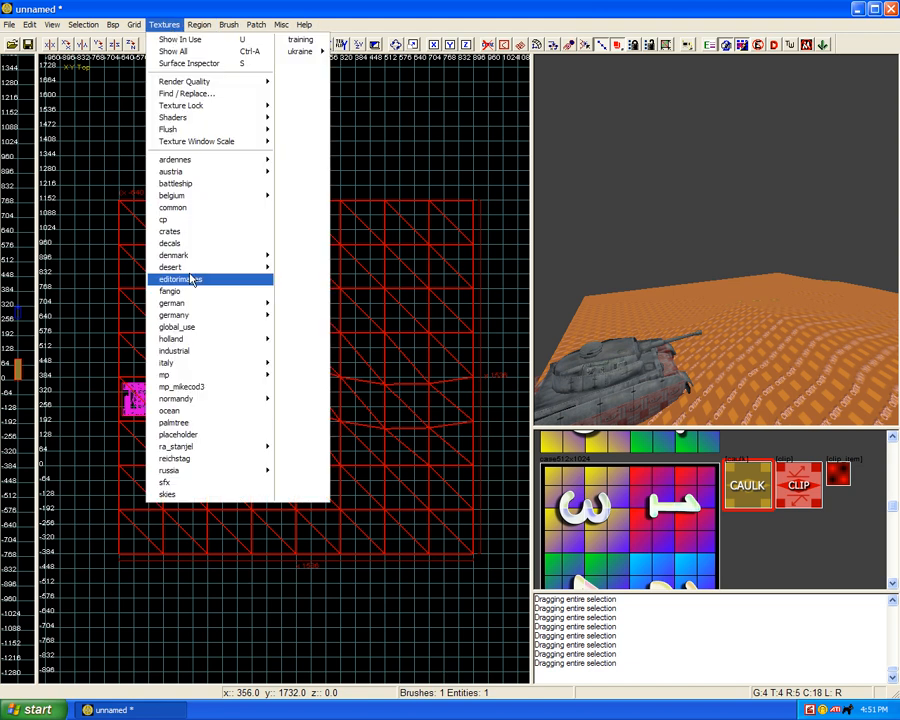
{"action": "mouse_move", "coordinate": [184, 371]}
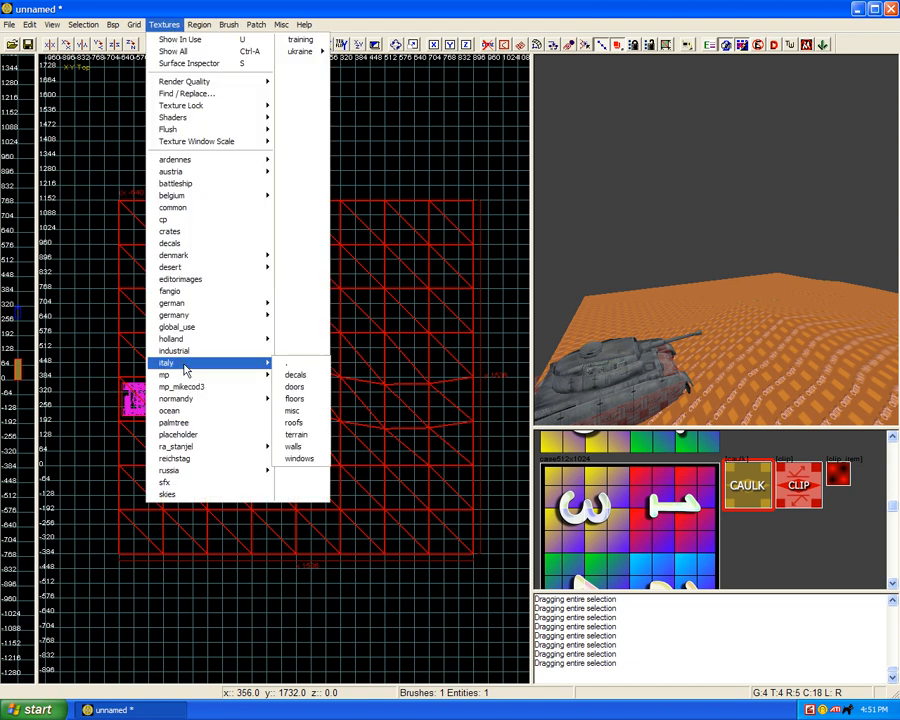
{"action": "mouse_move", "coordinate": [215, 400]}
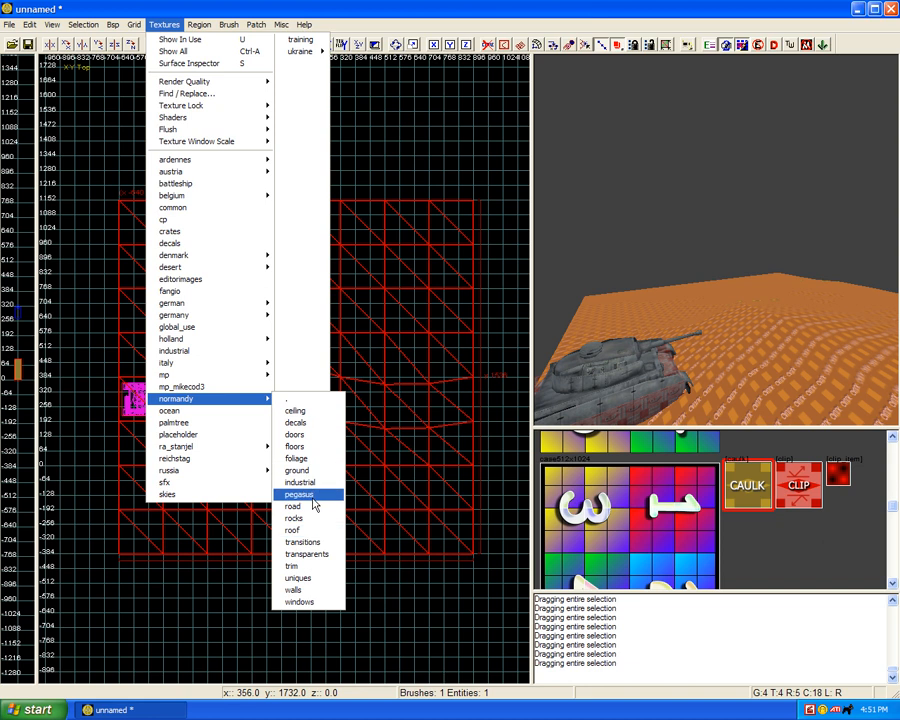
{"action": "left_click", "coordinate": [311, 471]}
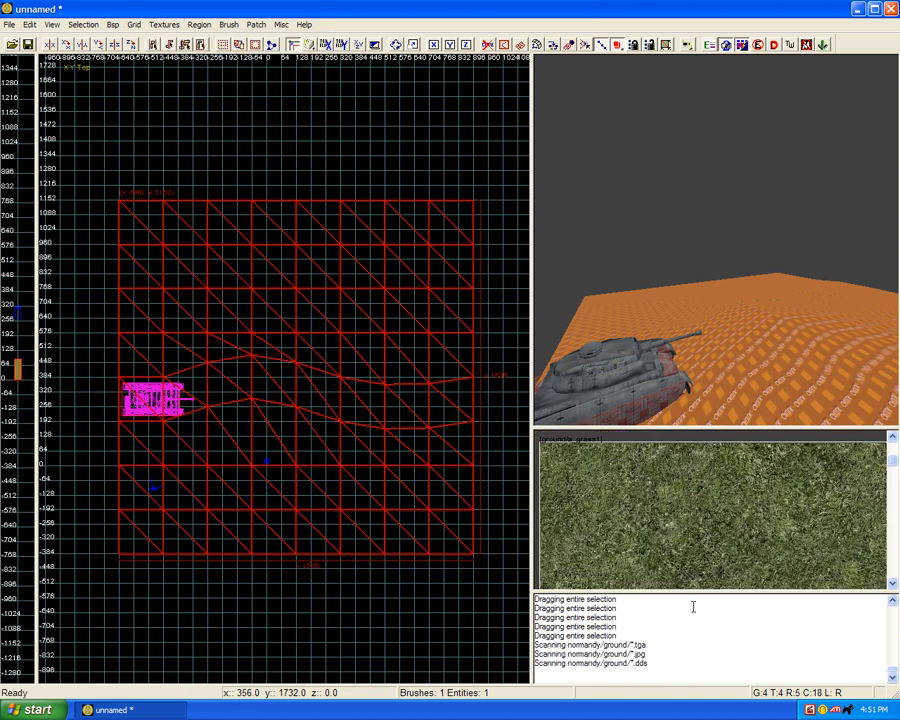
{"action": "scroll", "coordinate": [677, 524], "scroll_direction": "down", "scroll_amount": 4}
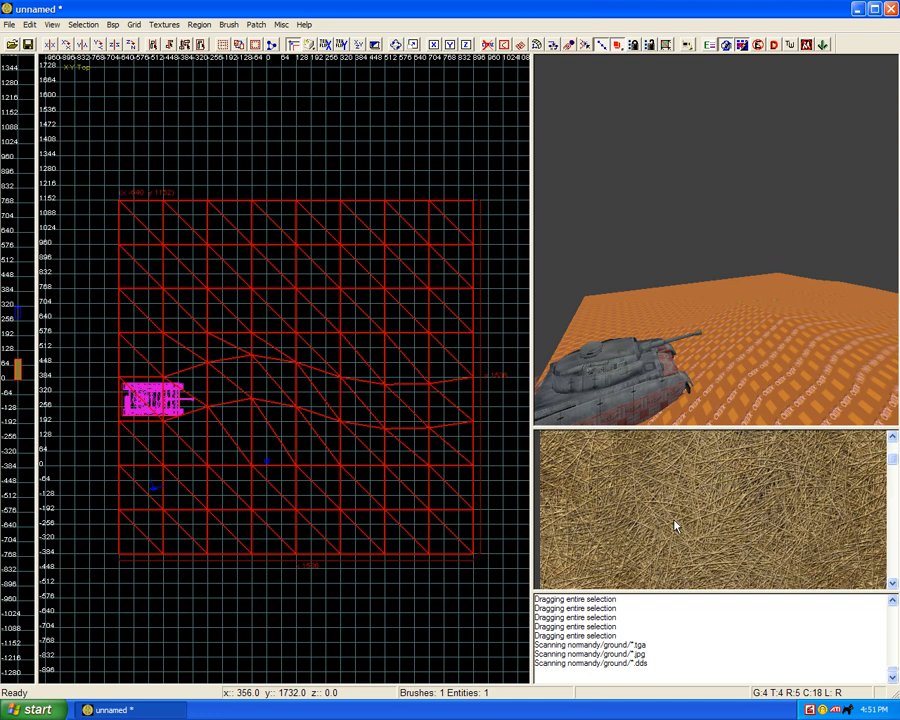
Step: Load the ardennes/terrain textures and apply snow@dirtysnow1 to all three terrain pieces
{"action": "left_click", "coordinate": [164, 24]}
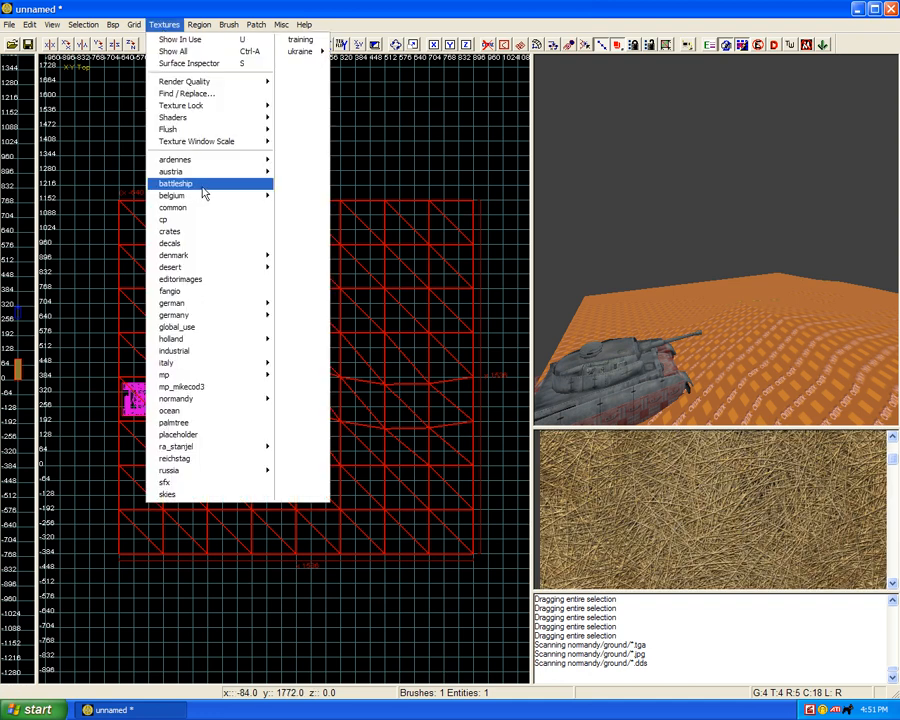
{"action": "mouse_move", "coordinate": [210, 167]}
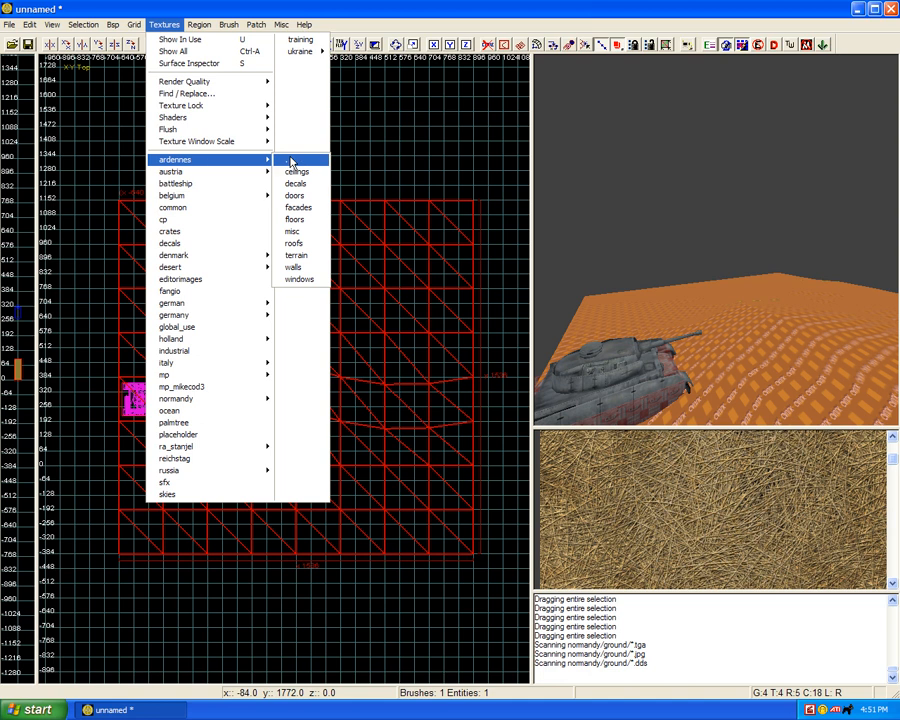
{"action": "left_click", "coordinate": [294, 255]}
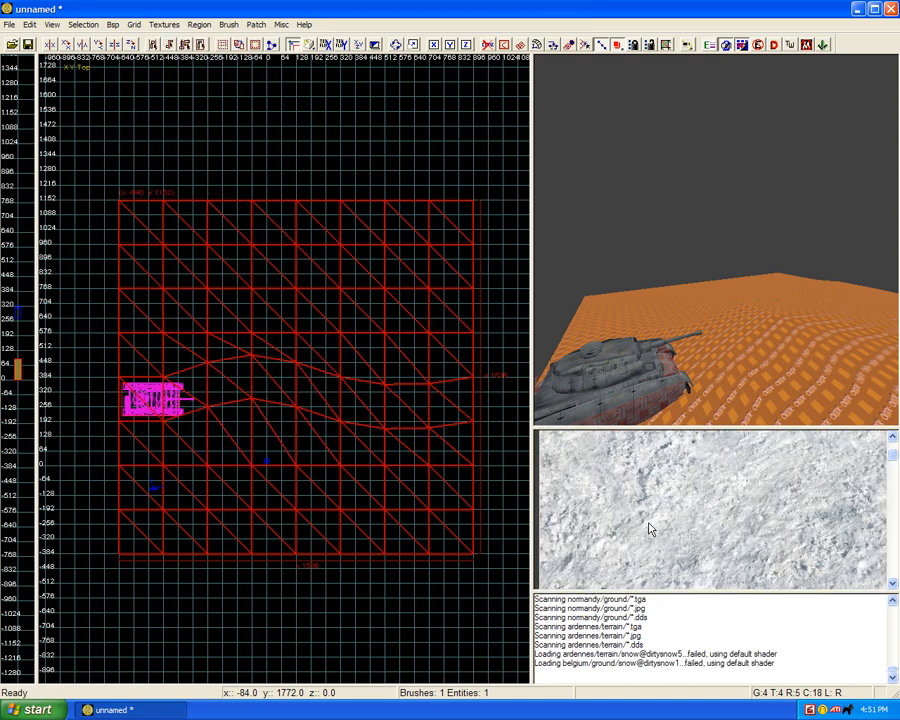
{"action": "scroll", "coordinate": [650, 529], "scroll_direction": "down", "scroll_amount": 2}
{"action": "scroll", "coordinate": [640, 483], "scroll_direction": "down", "scroll_amount": 5}
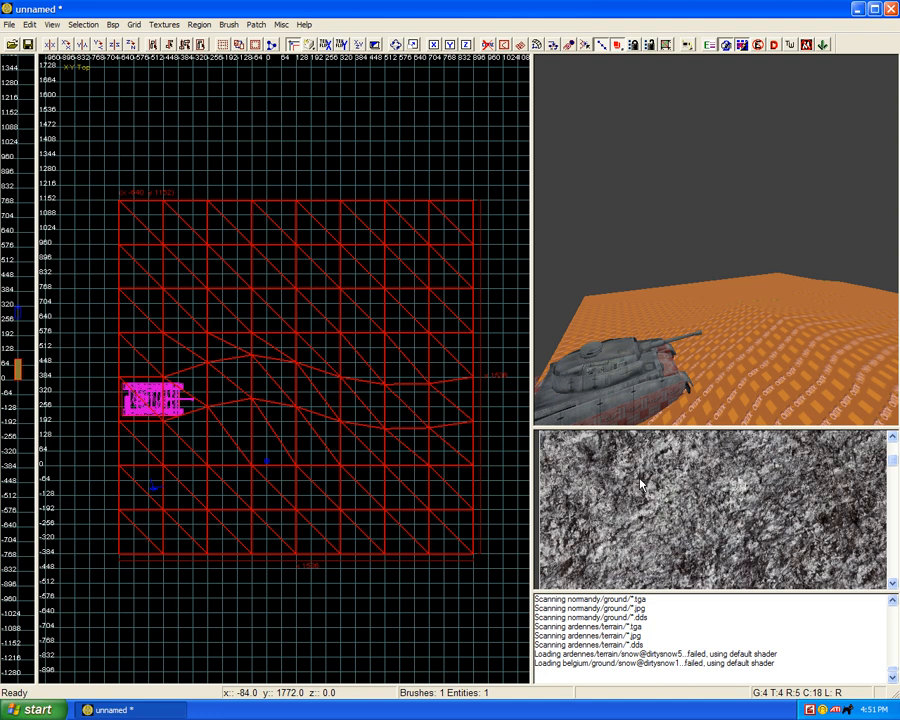
{"action": "scroll", "coordinate": [640, 483], "scroll_direction": "down", "scroll_amount": 5}
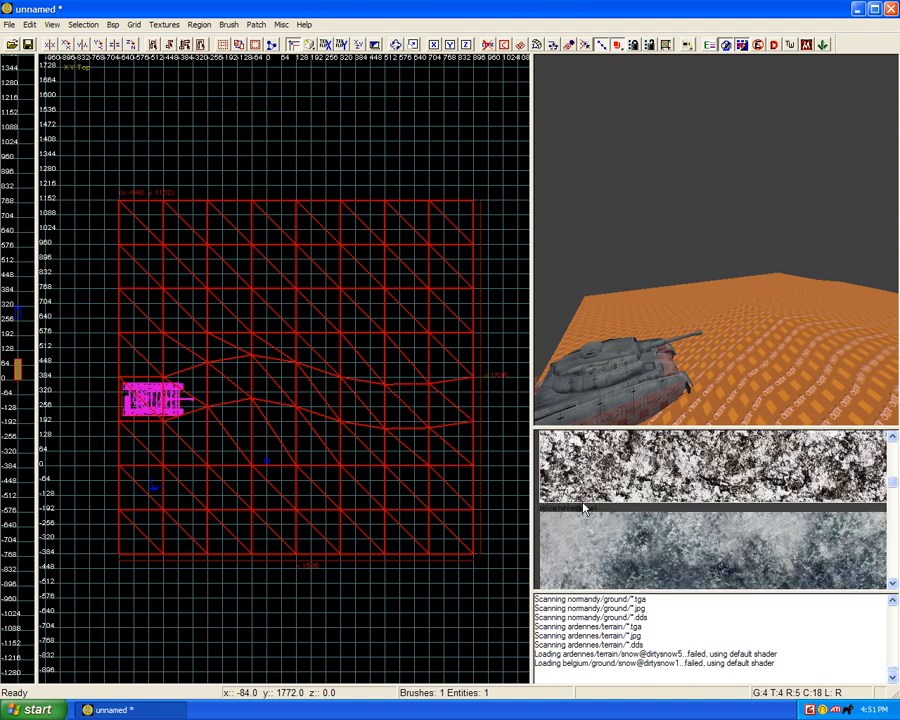
{"action": "scroll", "coordinate": [582, 505], "scroll_direction": "down", "scroll_amount": 3}
{"action": "scroll", "coordinate": [584, 508], "scroll_direction": "down", "scroll_amount": 4}
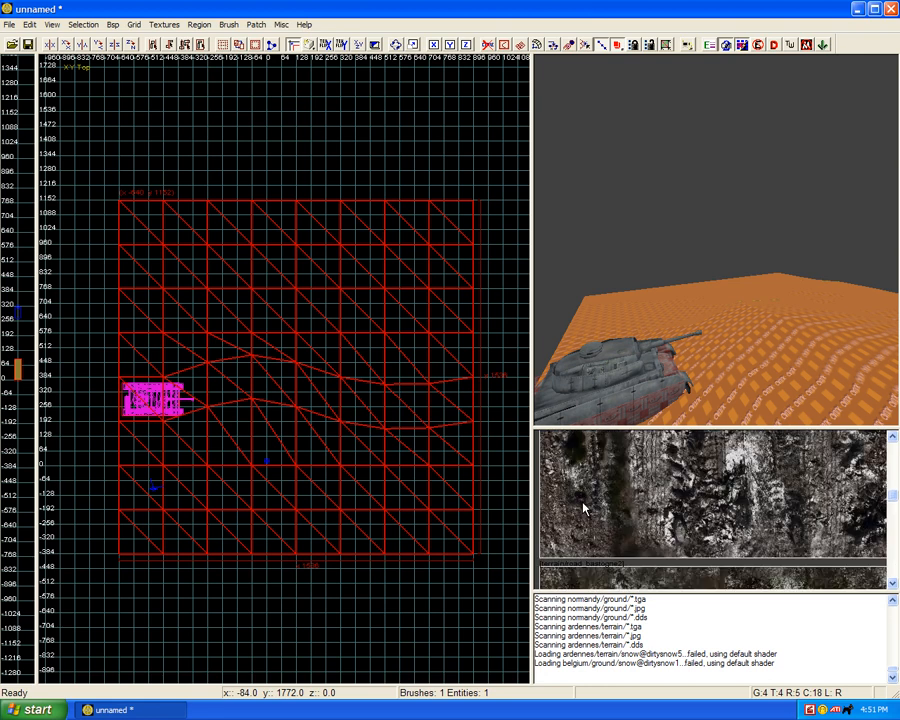
{"action": "scroll", "coordinate": [584, 508], "scroll_direction": "down", "scroll_amount": 3}
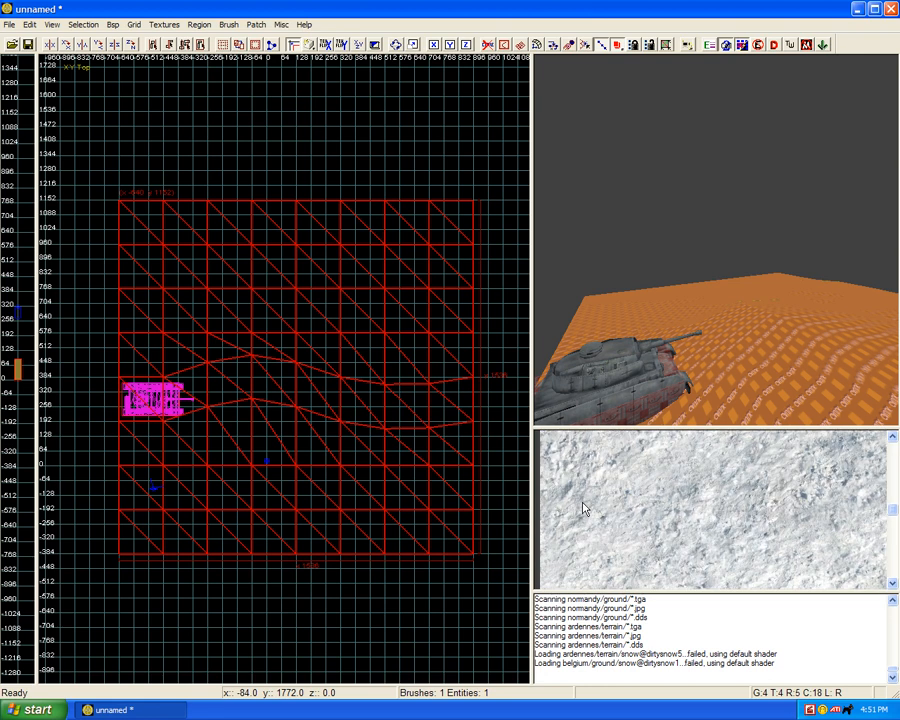
{"action": "scroll", "coordinate": [584, 508], "scroll_direction": "down", "scroll_amount": 4}
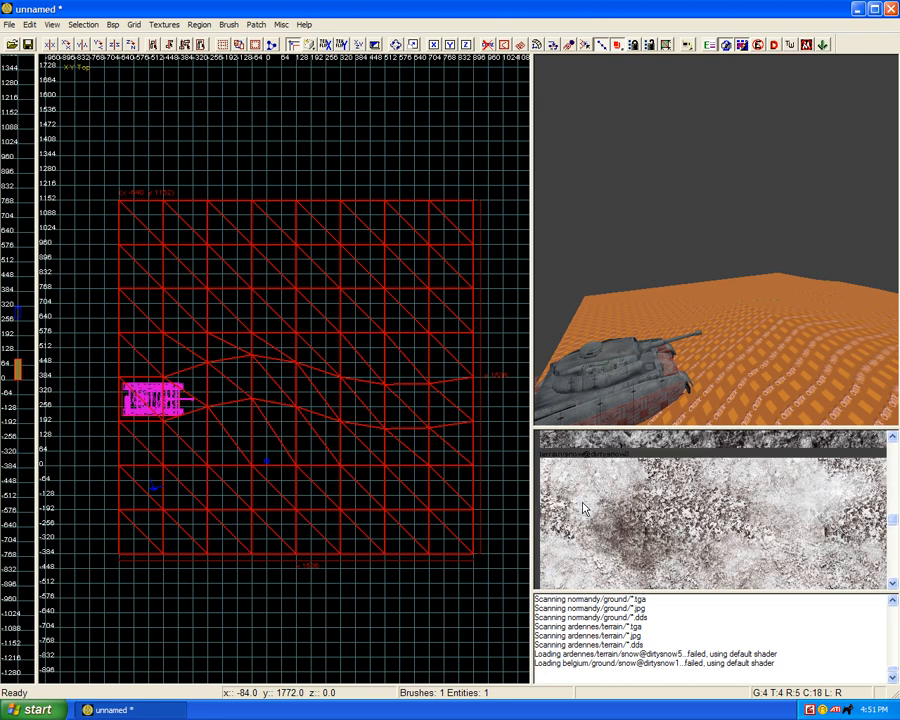
{"action": "scroll", "coordinate": [584, 508], "scroll_direction": "up", "scroll_amount": 2}
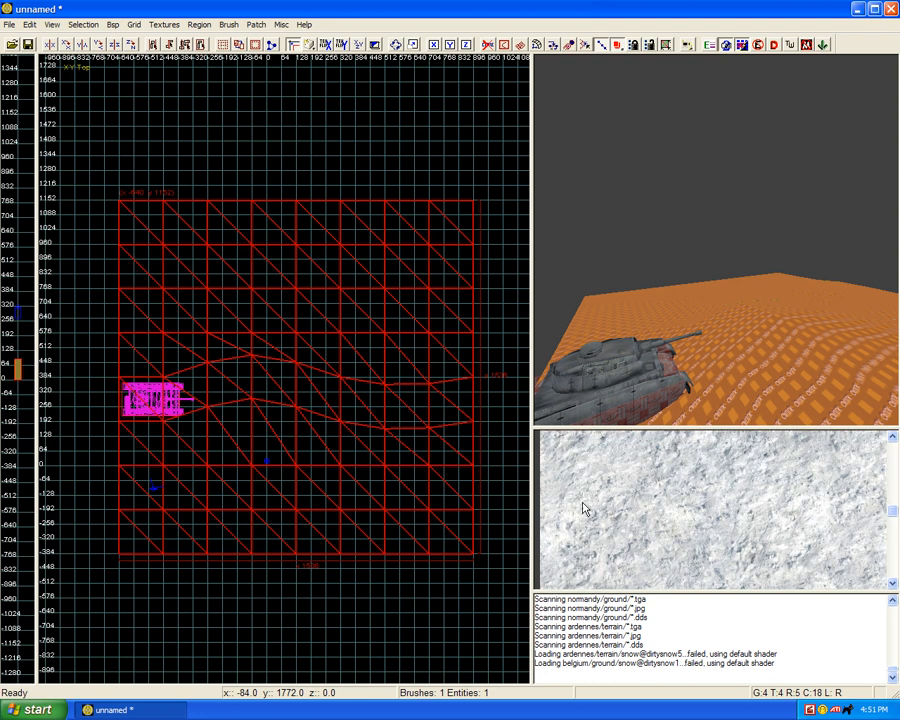
{"action": "left_click", "coordinate": [584, 510]}
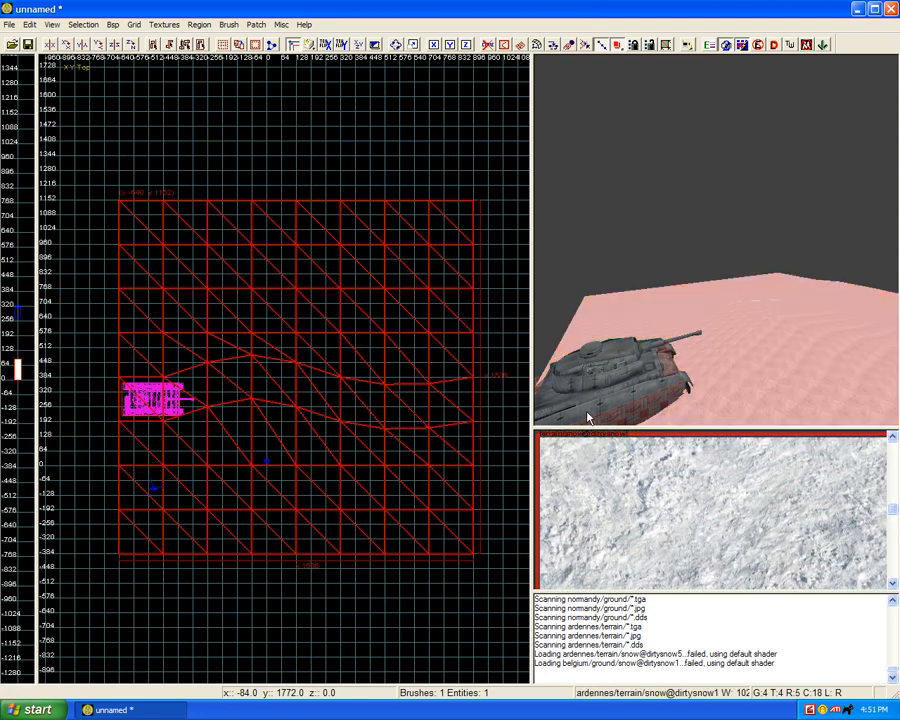
Step: Cap the snow texture onto the terrain patches in the Surface inspector, and clear the selection
{"action": "key", "text": "s"}
{"action": "left_click", "coordinate": [261, 516]}
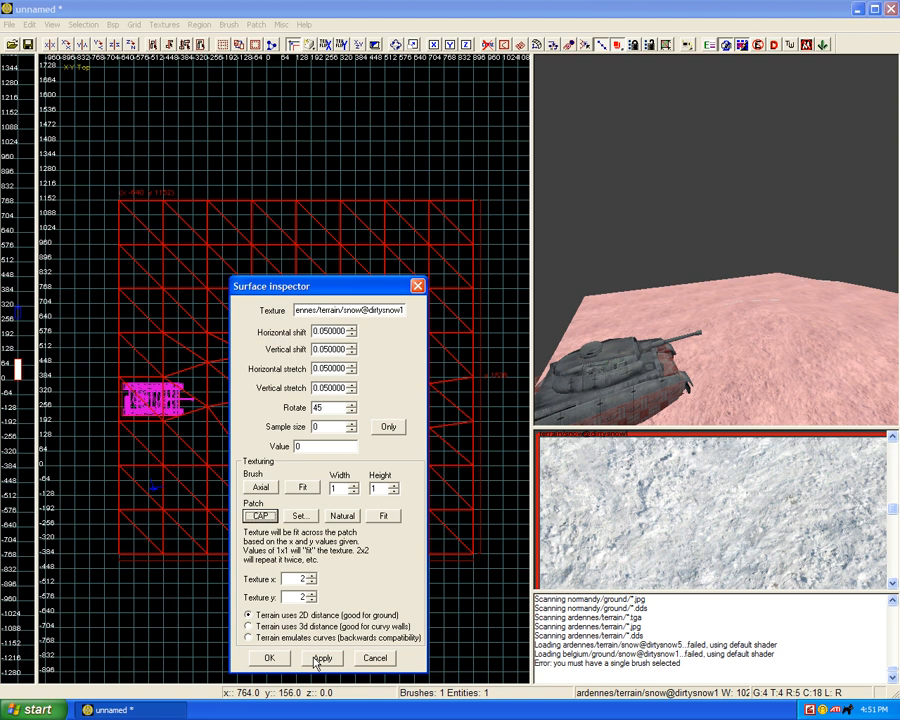
{"action": "left_click", "coordinate": [272, 659]}
{"action": "key", "text": "Escape"}
Step: Select only the path strip and hide the tank and the surrounding terrain pieces
{"action": "left_click", "coordinate": [698, 356], "text": "shift"}
{"action": "left_click", "coordinate": [755, 354], "text": "shift"}
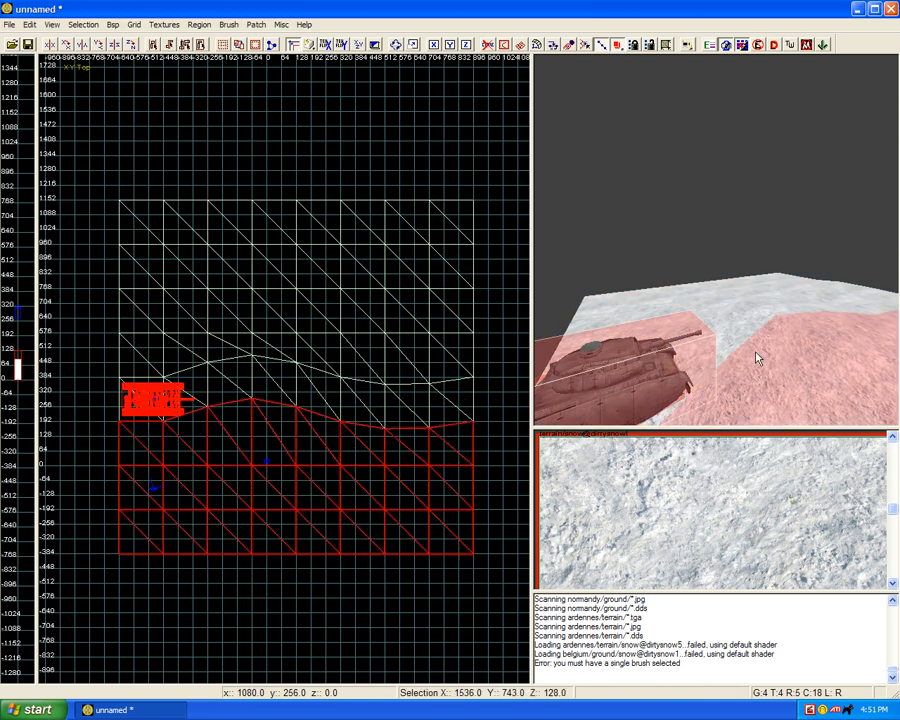
{"action": "left_click", "coordinate": [698, 356], "text": "shift"}
{"action": "left_click", "coordinate": [722, 354], "text": "shift"}
{"action": "left_click", "coordinate": [766, 353], "text": "shift"}
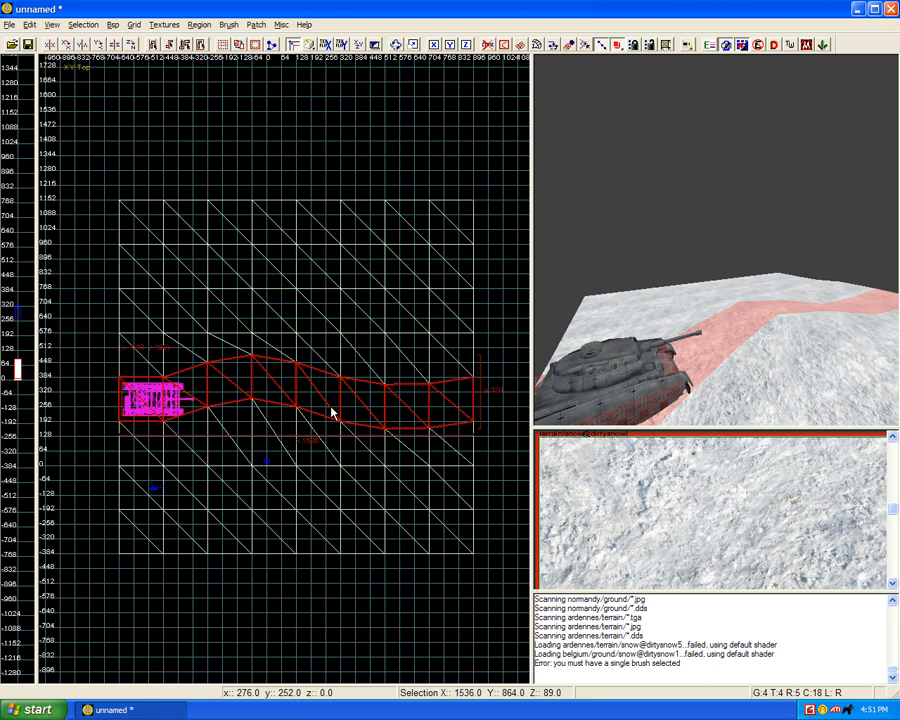
{"action": "key", "text": "ctrl+h"}
Step: In the YZ side view, duplicate the path strip and place the copy directly over the original, about 4 units higher
{"action": "key", "text": "ctrl+Tab"}
{"action": "key", "text": "ctrl+Tab"}
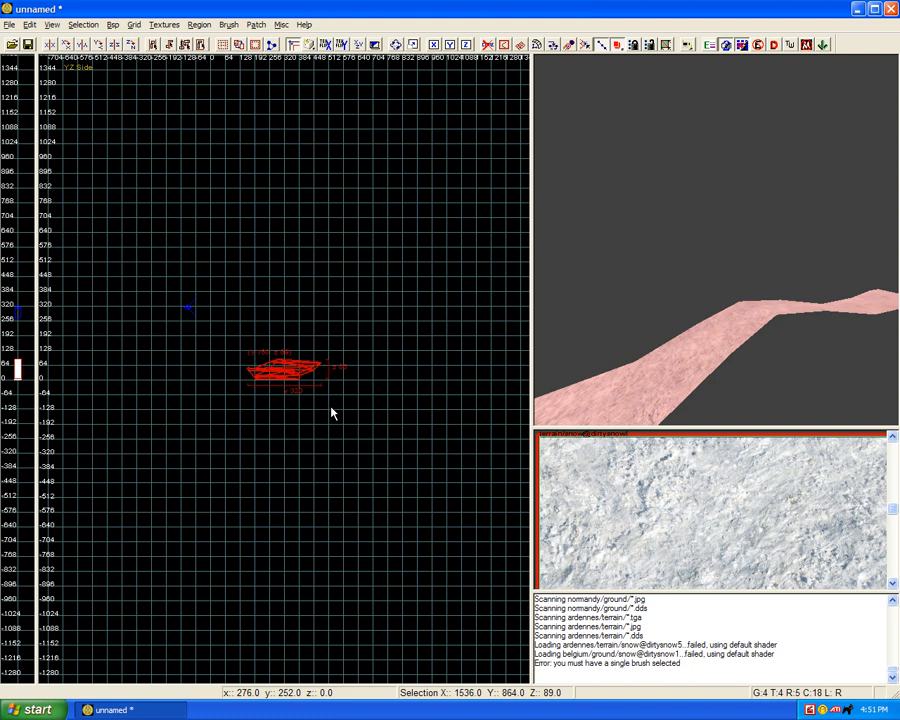
{"action": "key", "text": "ctrl+Tab"}
{"action": "key", "text": "ctrl+Tab"}
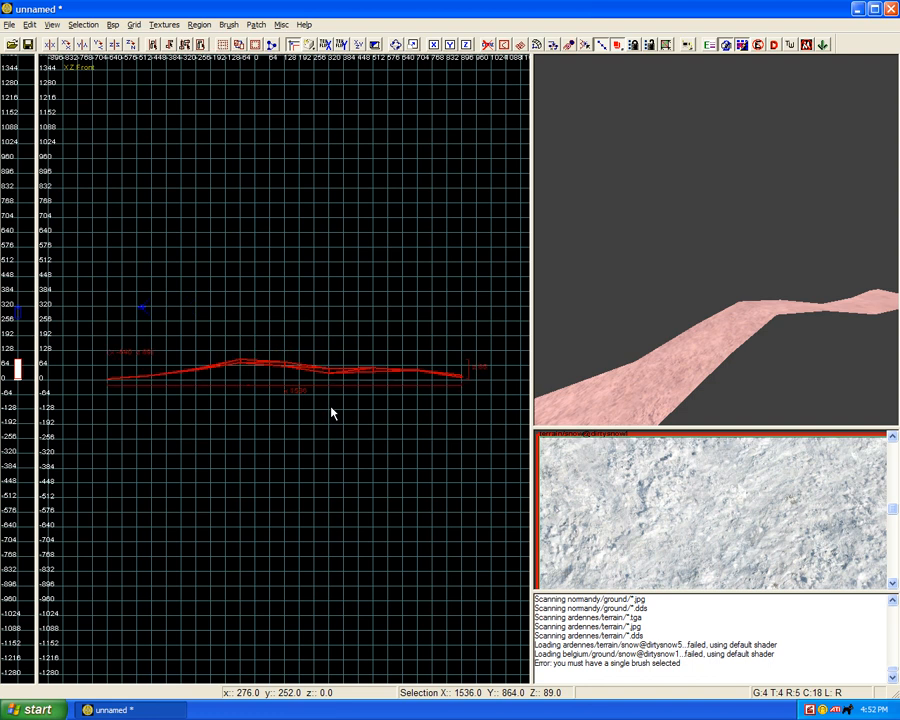
{"action": "key", "text": "ctrl+Tab"}
{"action": "scroll", "coordinate": [331, 408], "scroll_direction": "up", "scroll_amount": 4}
{"action": "scroll", "coordinate": [285, 370], "scroll_direction": "up", "scroll_amount": 3}
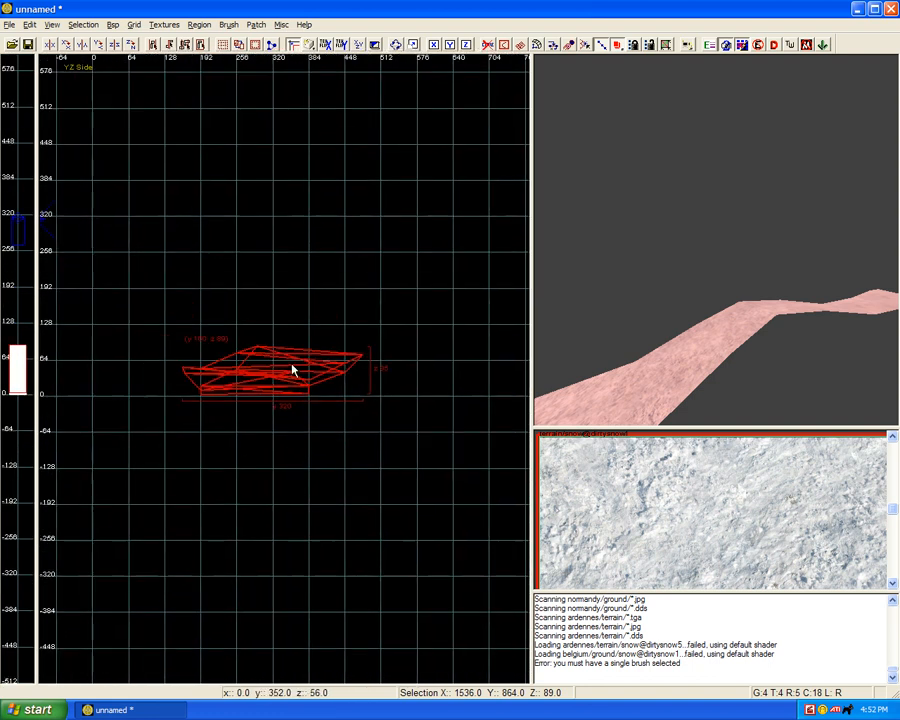
{"action": "right_click", "coordinate": [362, 362]}
{"action": "key", "text": "Escape"}
{"action": "scroll", "coordinate": [306, 376], "scroll_direction": "up", "scroll_amount": 4}
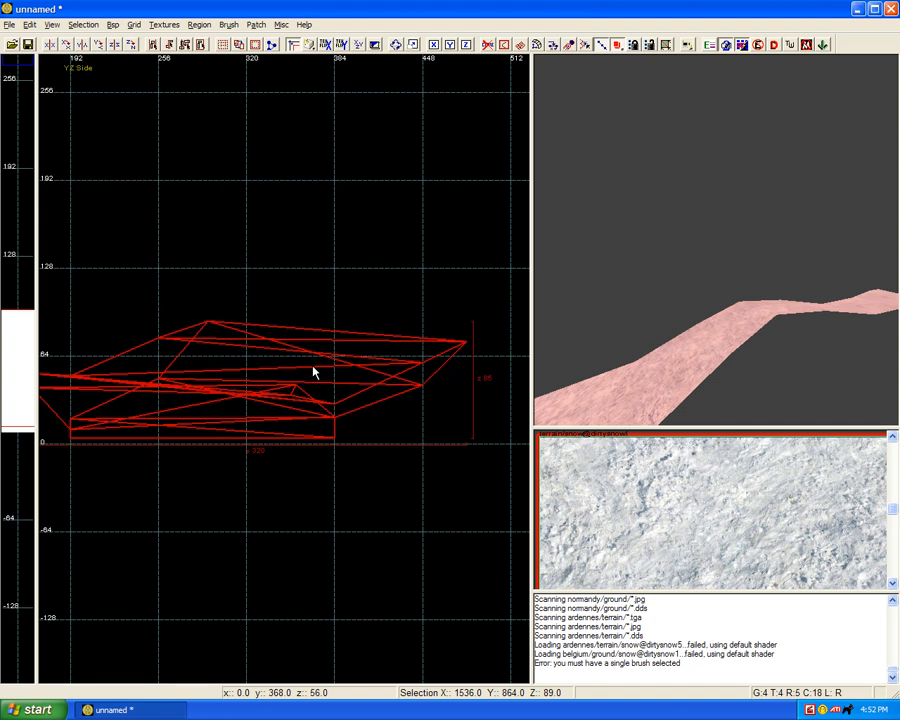
{"action": "key", "text": "space"}
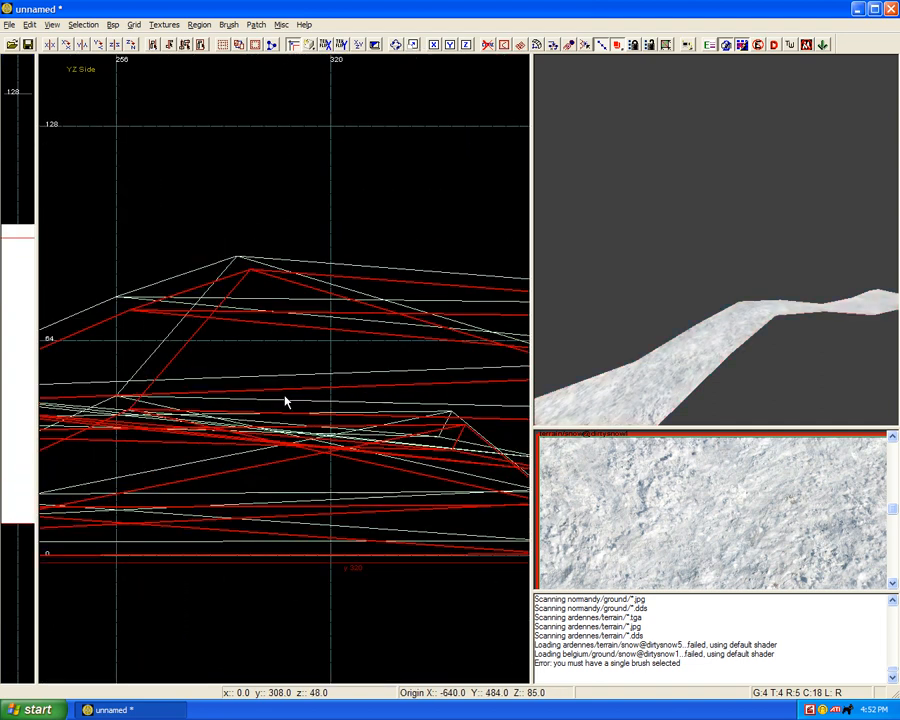
{"action": "left_click_drag", "start_coordinate": [284, 394], "coordinate": [276, 374]}
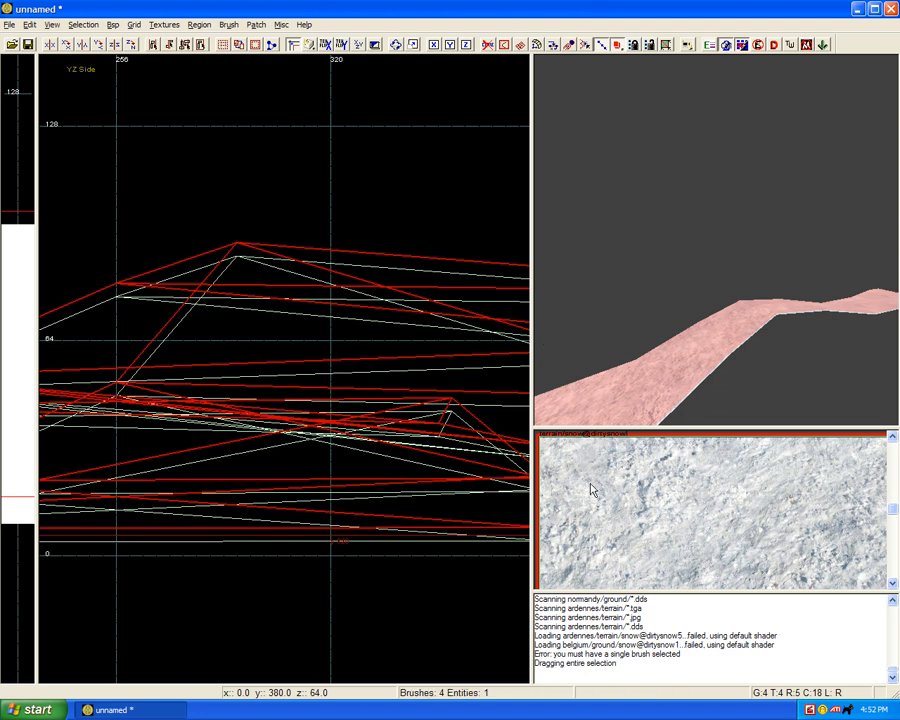
{"action": "left_click", "coordinate": [164, 24]}
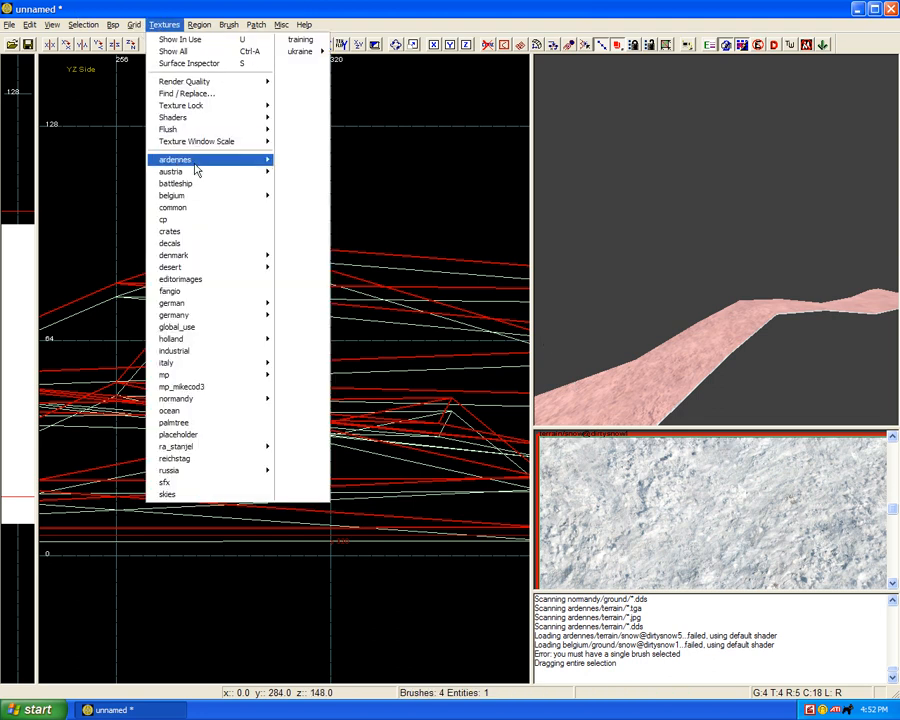
{"action": "mouse_move", "coordinate": [195, 162]}
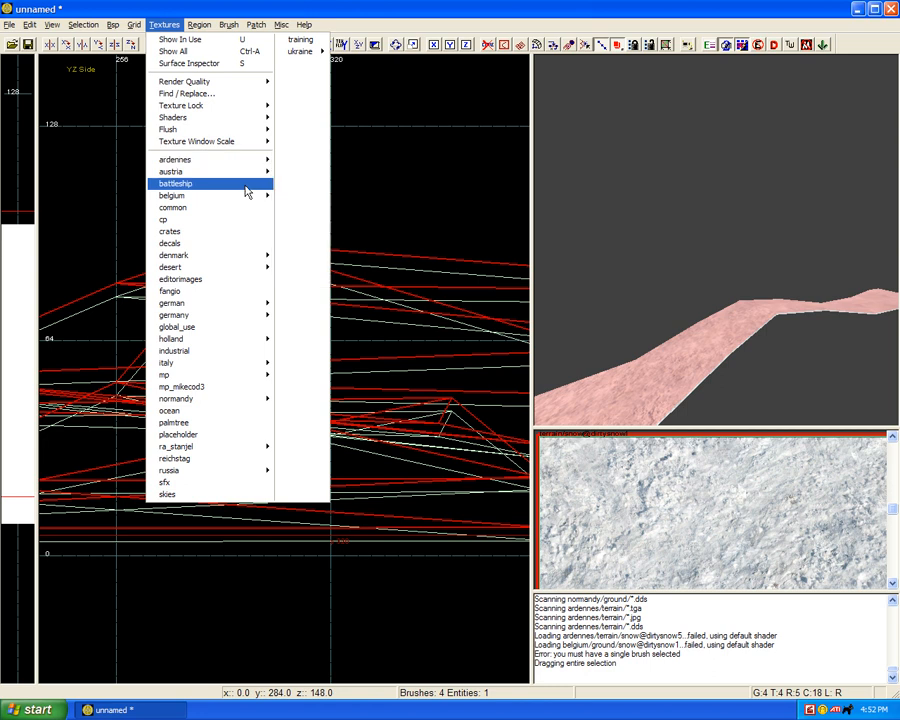
{"action": "mouse_move", "coordinate": [240, 180]}
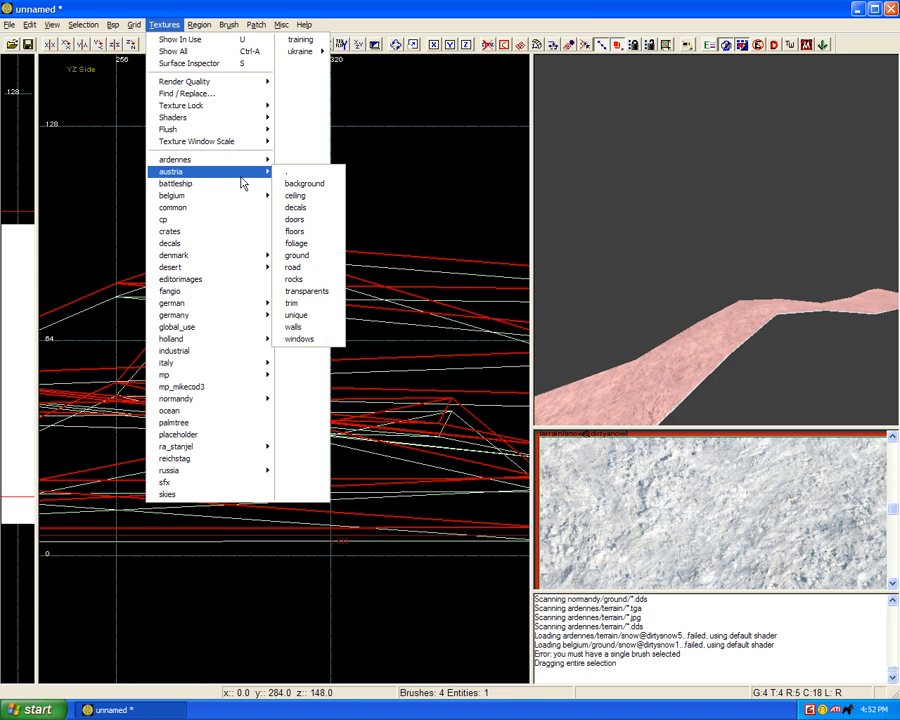
{"action": "left_click", "coordinate": [432, 105]}
Step: Apply the terrain/snow@road_noville texture to the raised path copy and map it with the Natural patch option
{"action": "scroll", "coordinate": [596, 484], "scroll_direction": "down", "scroll_amount": 6}
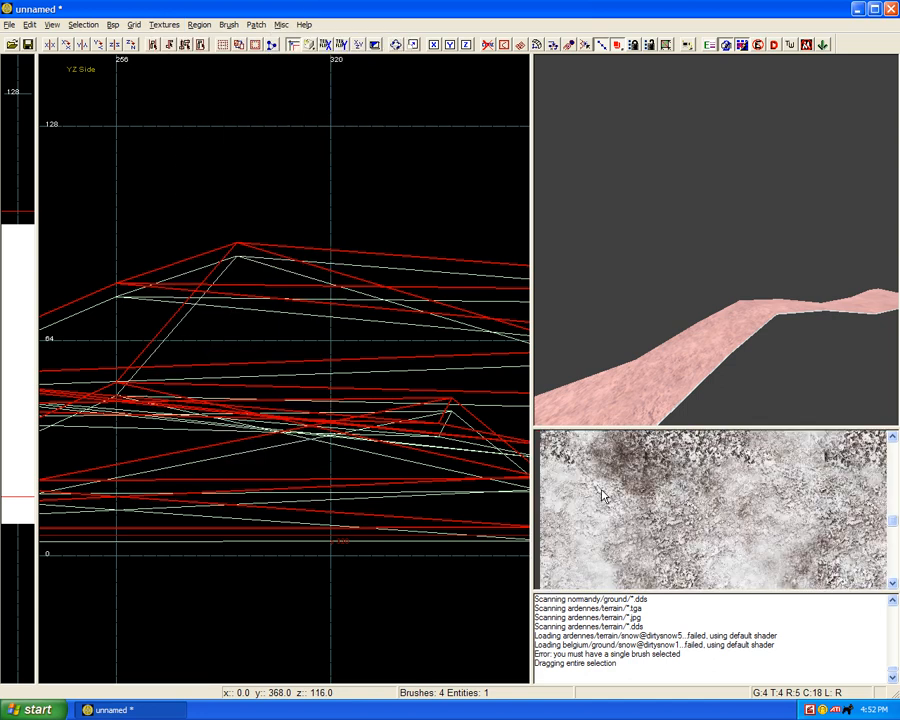
{"action": "scroll", "coordinate": [603, 494], "scroll_direction": "down", "scroll_amount": 8}
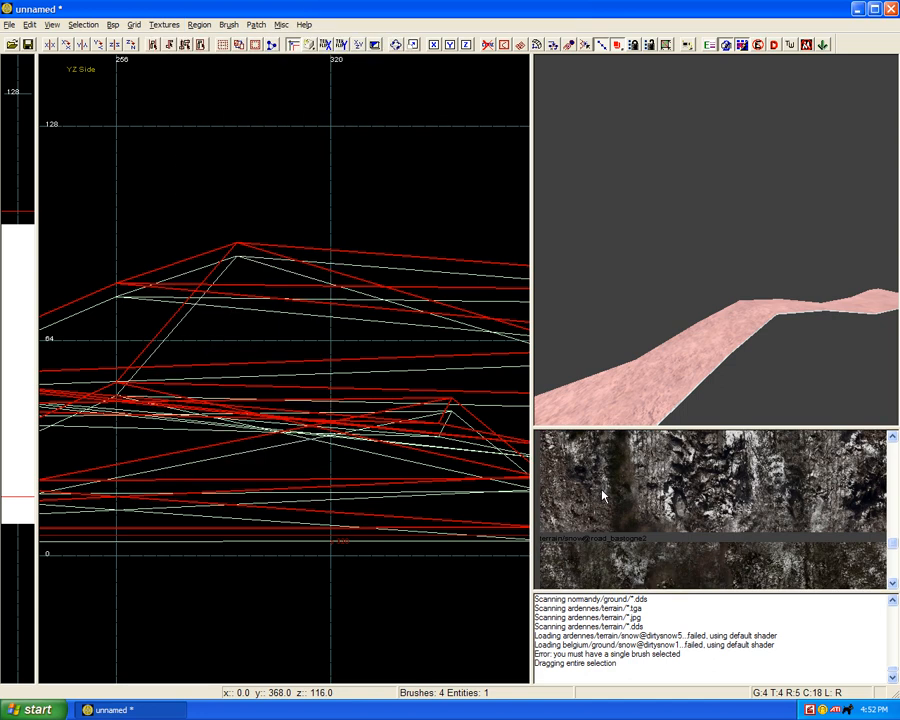
{"action": "scroll", "coordinate": [603, 494], "scroll_direction": "down", "scroll_amount": 4}
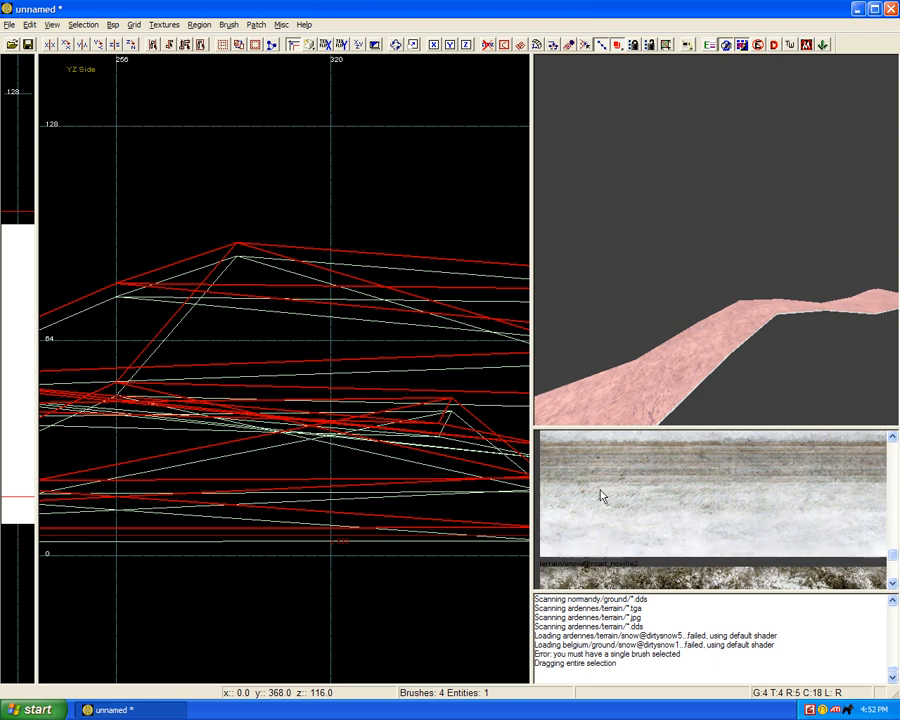
{"action": "left_click", "coordinate": [600, 494]}
{"action": "right_click_drag", "start_coordinate": [621, 322], "coordinate": [630, 322]}
{"action": "key", "text": "s"}
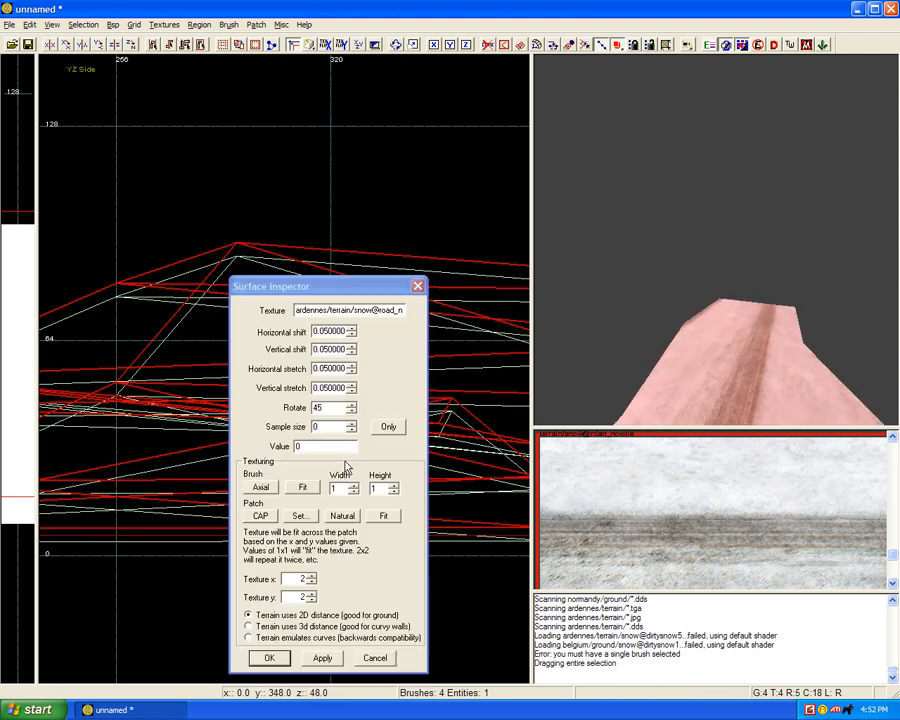
{"action": "left_click", "coordinate": [346, 517]}
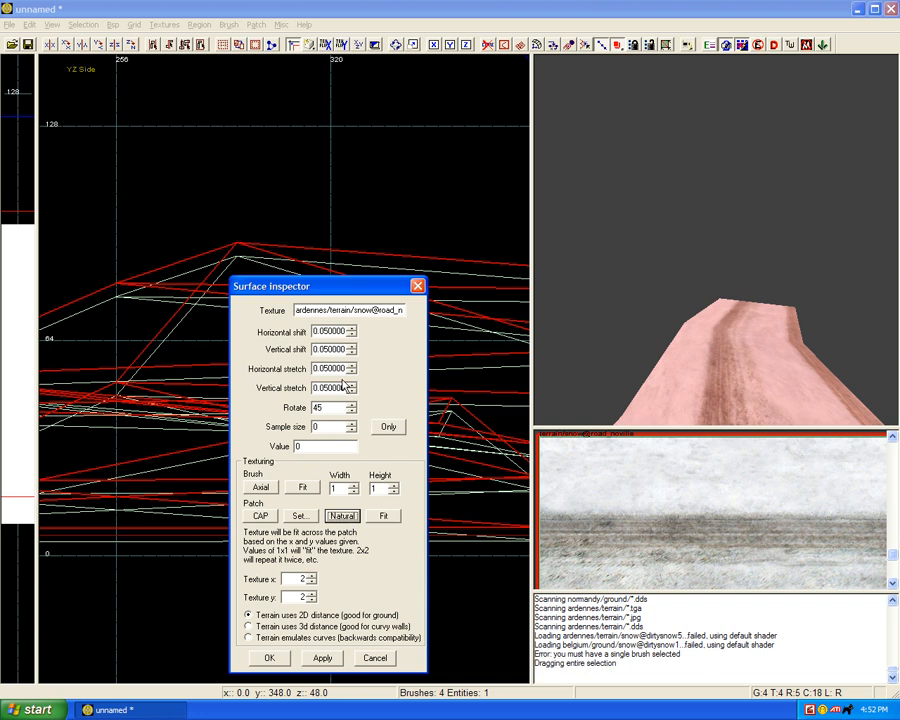
Step: Shift the road_noville texture across the path copy so the wheel tracks run along both sides, and close the Surface inspector
{"action": "right_click_drag", "start_coordinate": [638, 363], "coordinate": [647, 358]}
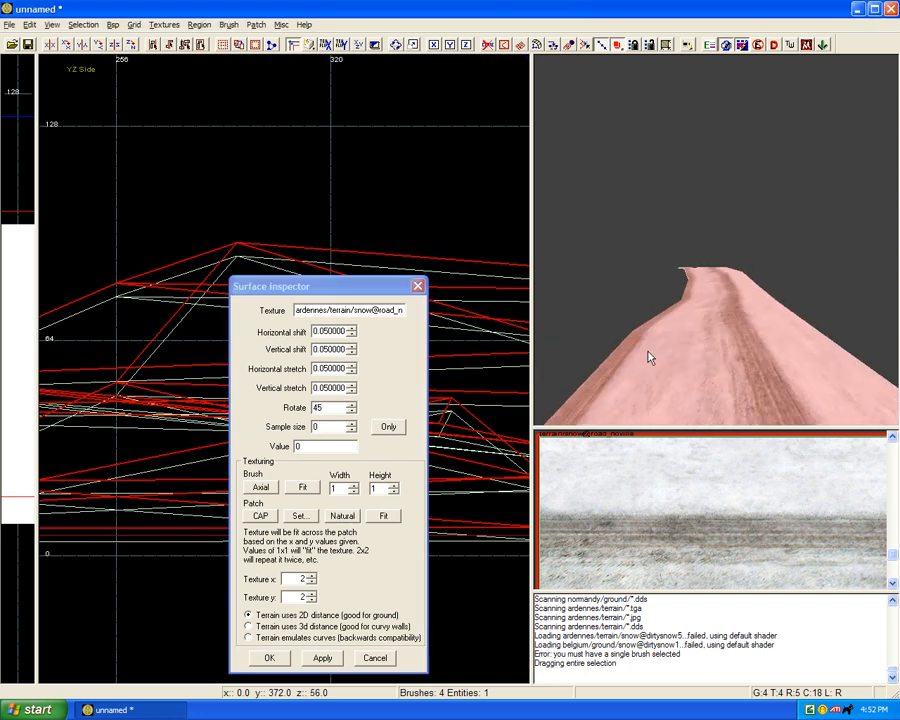
{"action": "left_click", "coordinate": [350, 333]}
{"action": "left_click", "coordinate": [351, 351]}
{"action": "left_click", "coordinate": [351, 351]}
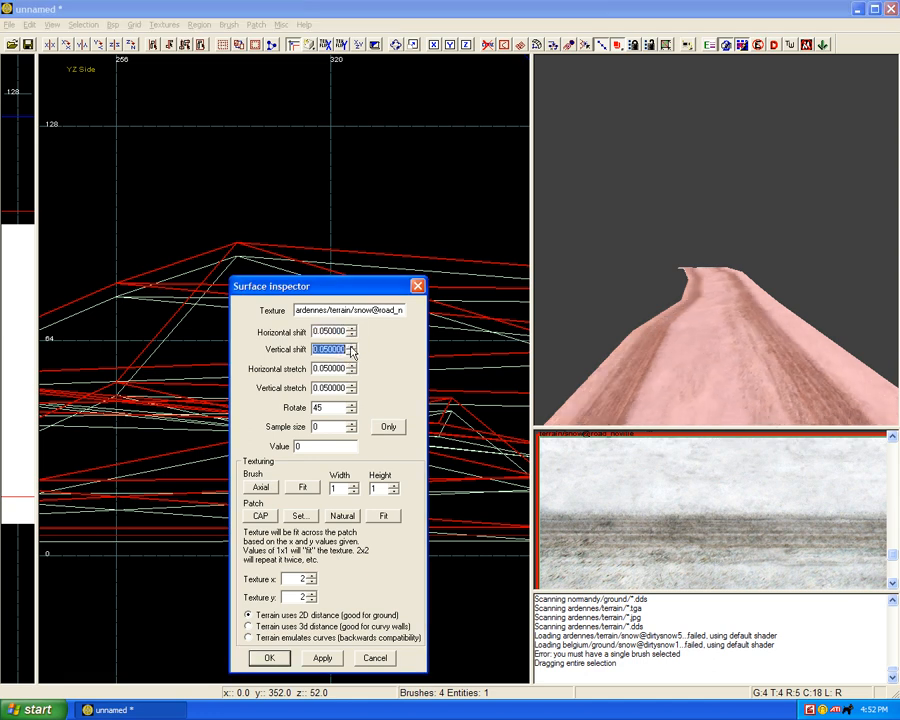
{"action": "left_click", "coordinate": [351, 351]}
{"action": "left_click", "coordinate": [318, 658]}
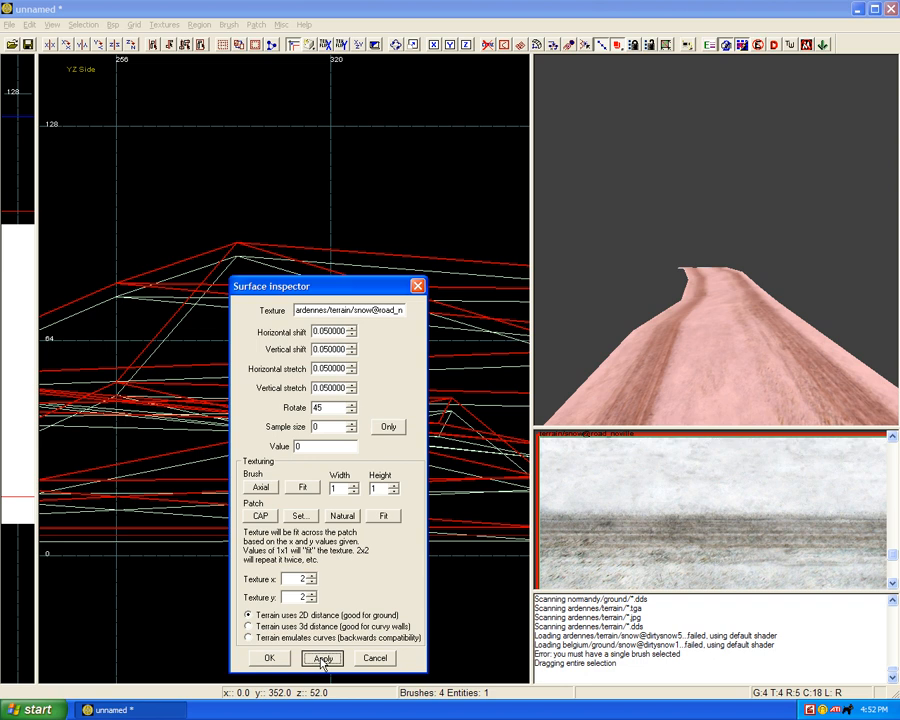
{"action": "right_click_drag", "start_coordinate": [645, 310], "coordinate": [647, 310]}
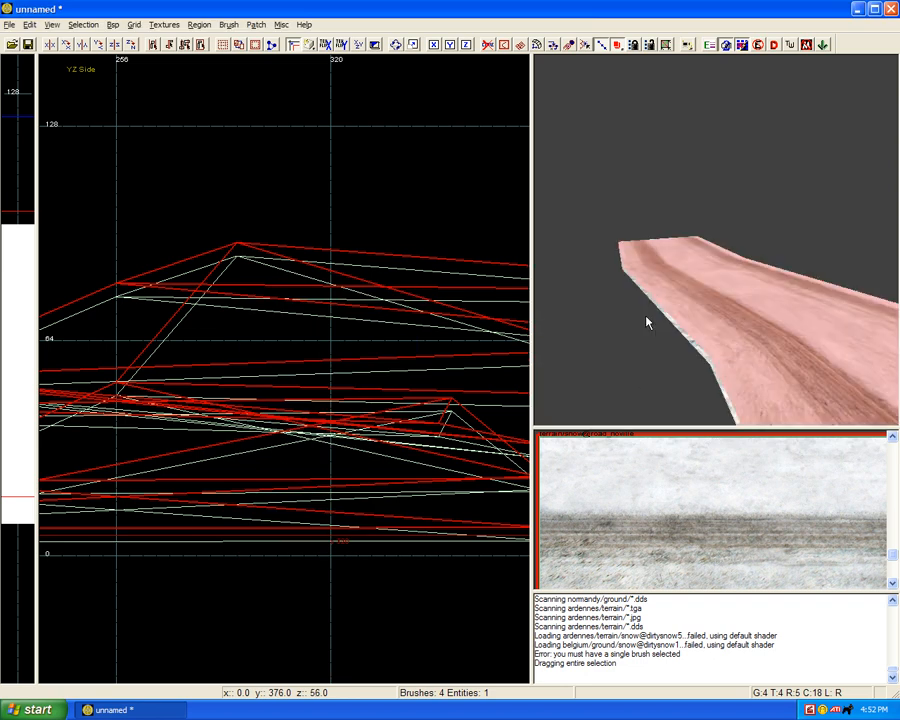
Step: Load the normandy/road texture set for the path copy
{"action": "left_click", "coordinate": [164, 24]}
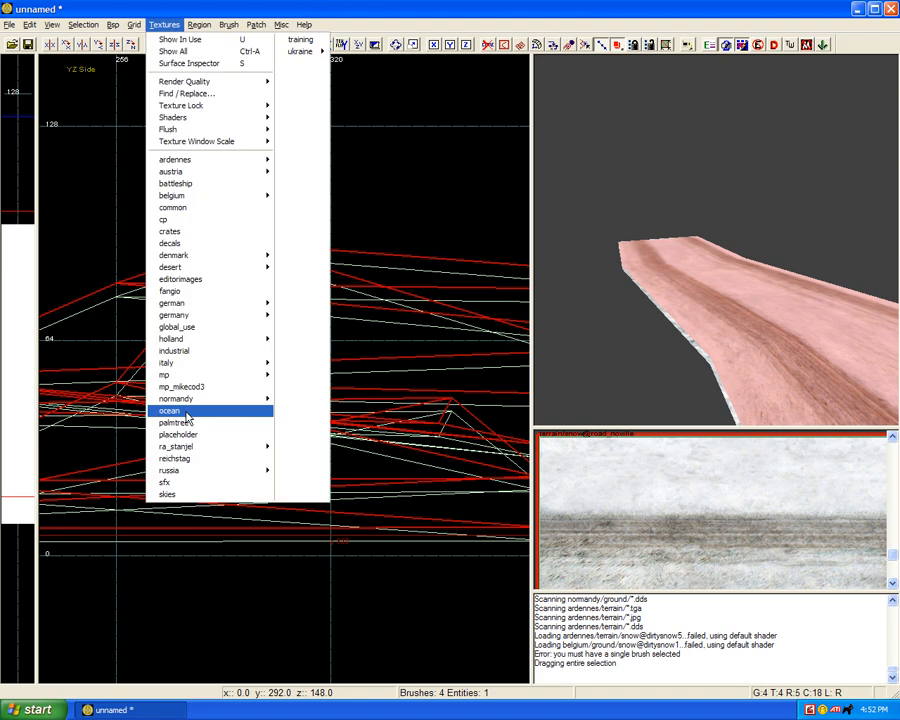
{"action": "mouse_move", "coordinate": [197, 400]}
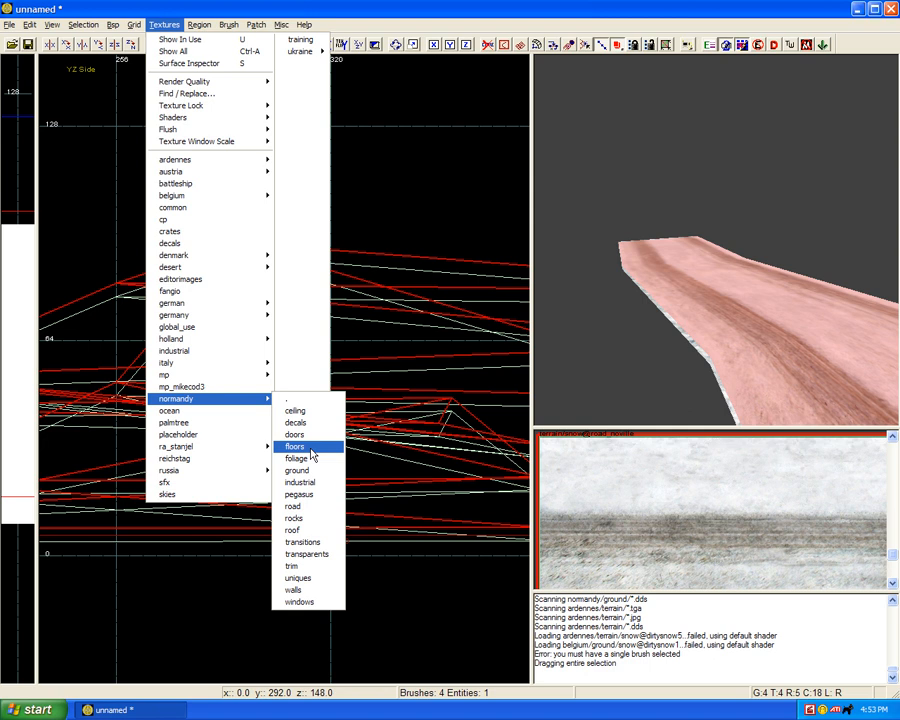
{"action": "left_click", "coordinate": [305, 508]}
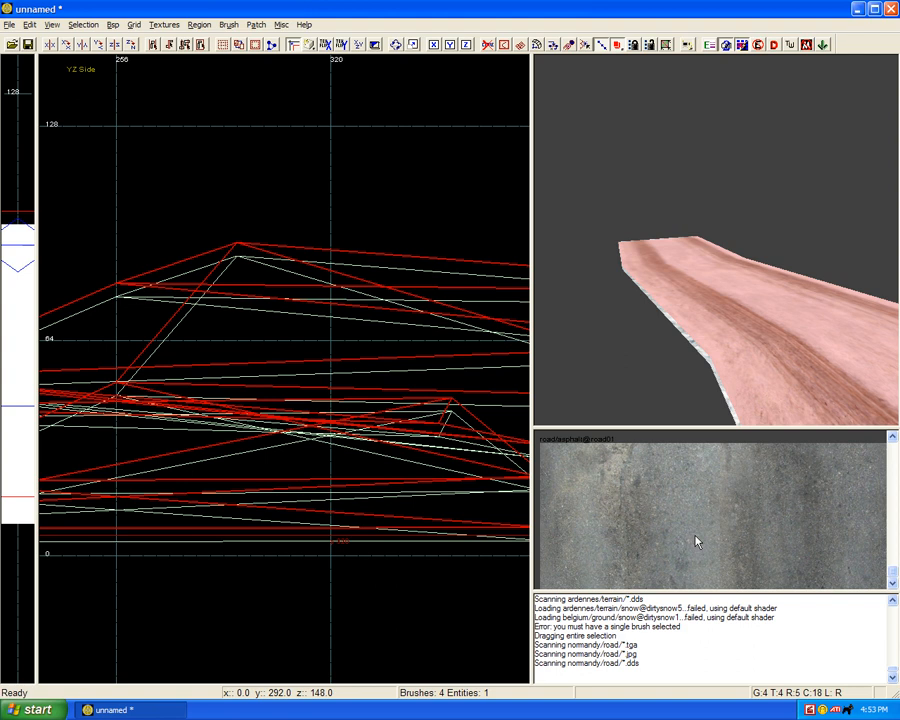
{"action": "right_click_drag", "start_coordinate": [779, 333], "coordinate": [782, 335]}
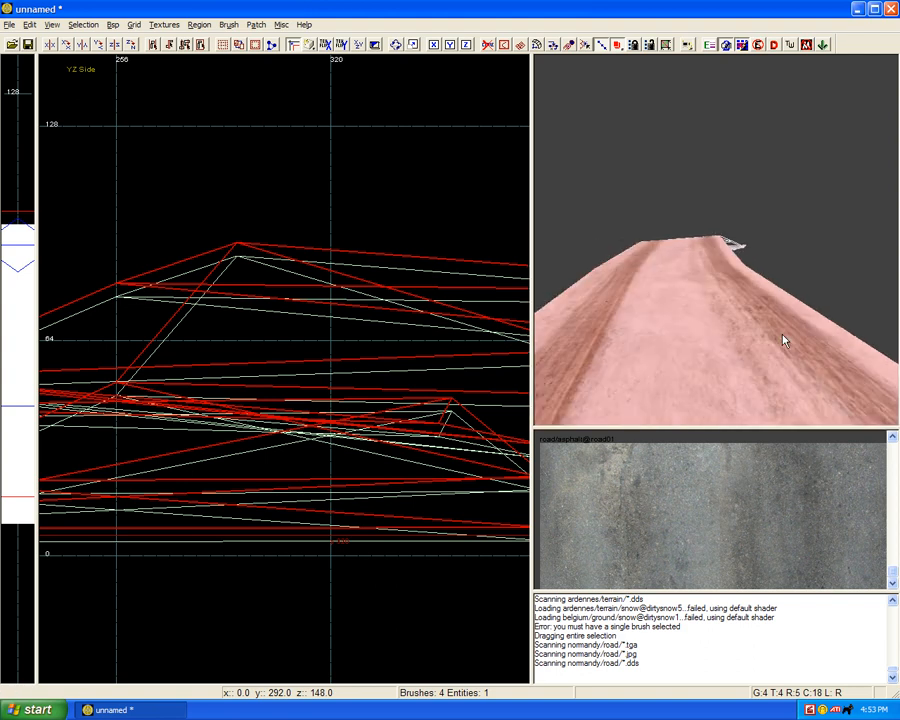
Step: Try road/decal_clampy@road_bottom on the path copy with Natural mapping, and close the Surface inspector
{"action": "right_click_drag", "start_coordinate": [709, 531], "coordinate": [709, 531]}
{"action": "scroll", "coordinate": [709, 538], "scroll_direction": "down", "scroll_amount": 10}
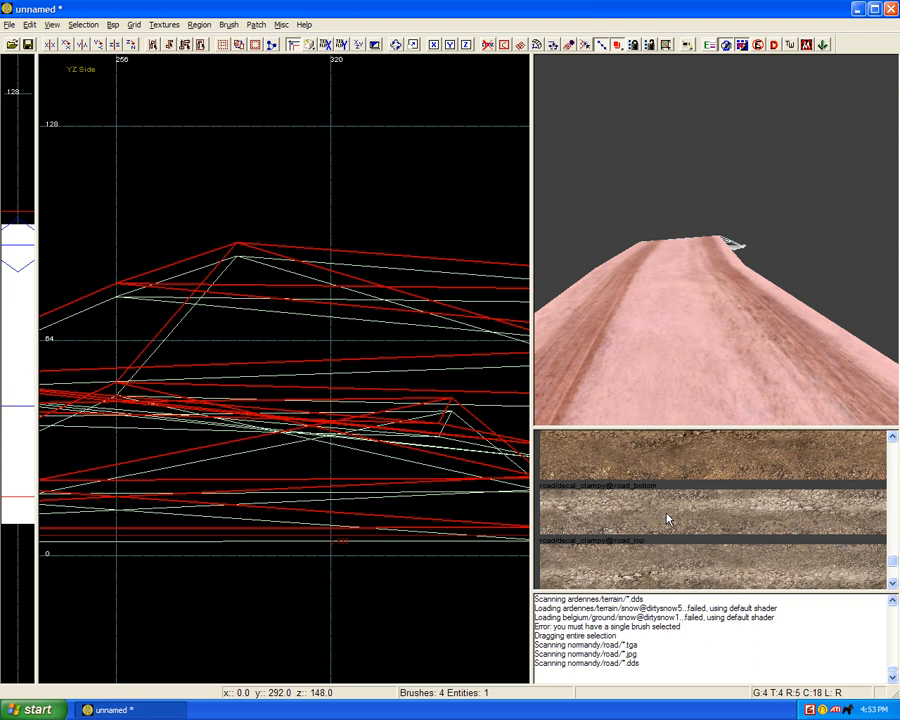
{"action": "left_click", "coordinate": [668, 518]}
{"action": "key", "text": "s"}
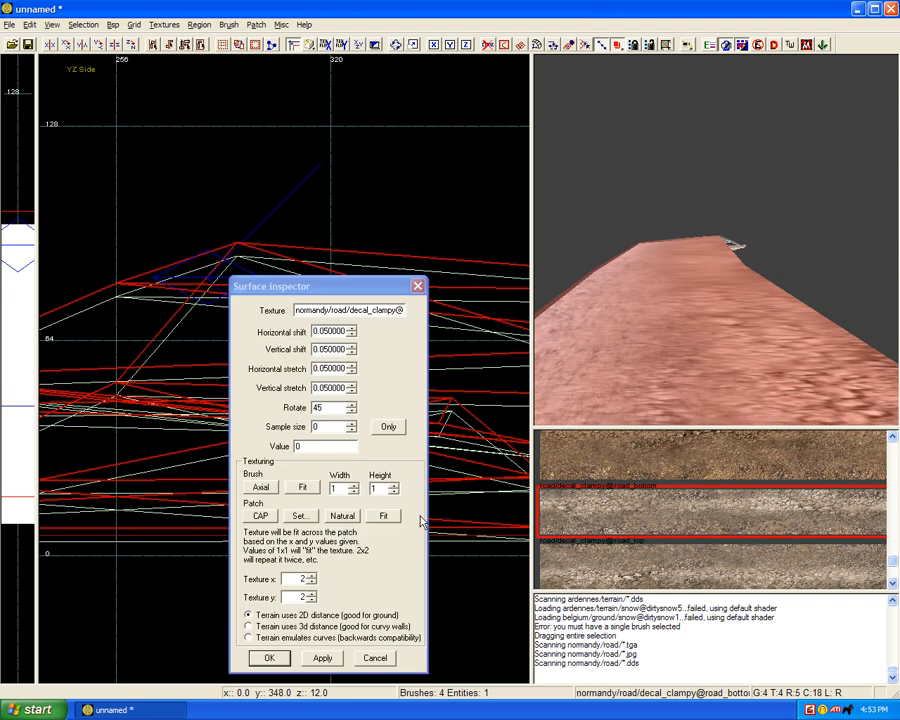
{"action": "left_click", "coordinate": [342, 516]}
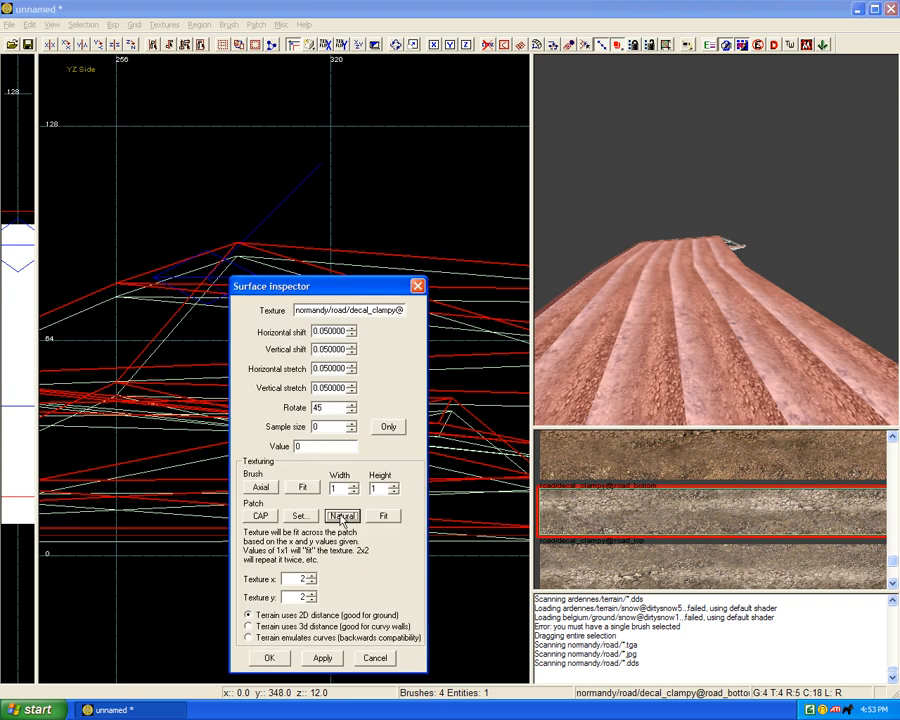
{"action": "right_click", "coordinate": [681, 368]}
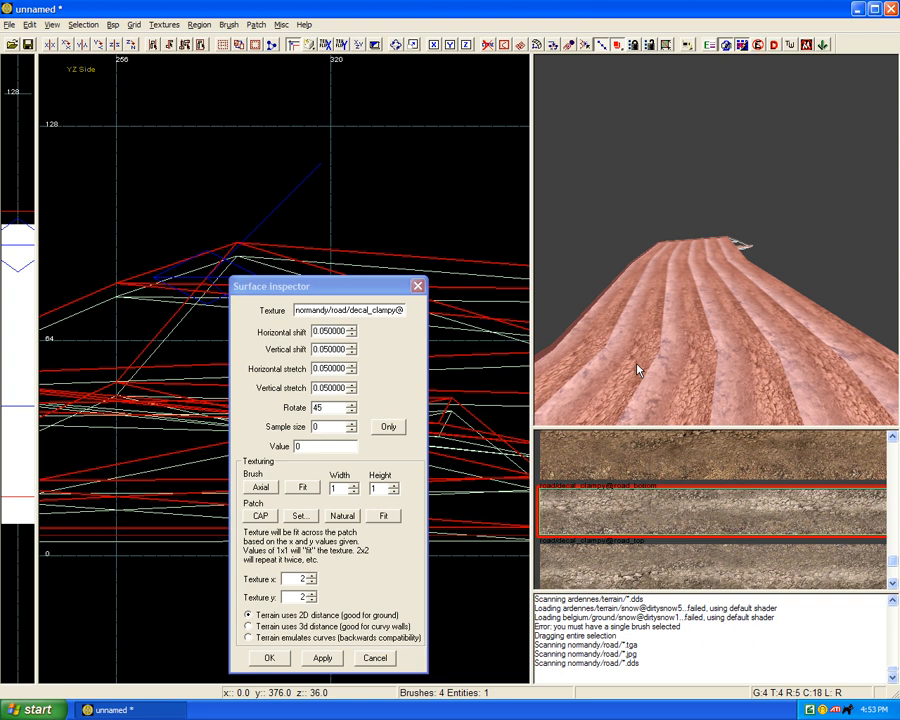
{"action": "left_click", "coordinate": [417, 286]}
Step: Examine the selected path strip in the XY Top view with its vertices displayed
{"action": "key", "text": "ctrl+Tab"}
{"action": "key", "text": "ctrl+Tab"}
{"action": "key", "text": "ctrl+Tab"}
{"action": "key", "text": "ctrl+Tab"}
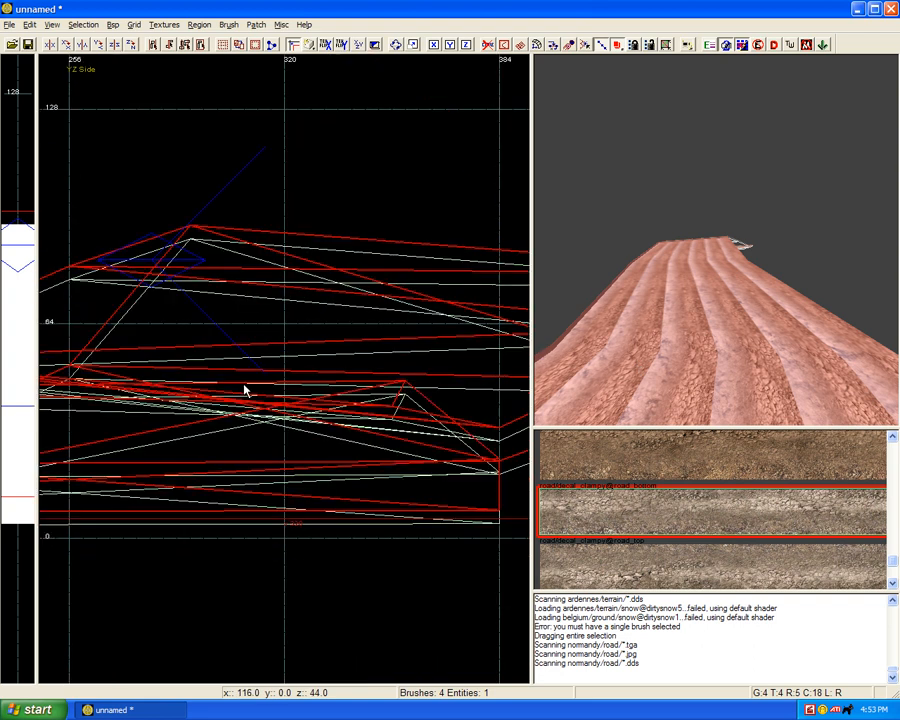
{"action": "scroll", "coordinate": [244, 384], "scroll_direction": "down", "scroll_amount": 13}
{"action": "scroll", "coordinate": [244, 390], "scroll_direction": "up", "scroll_amount": 3}
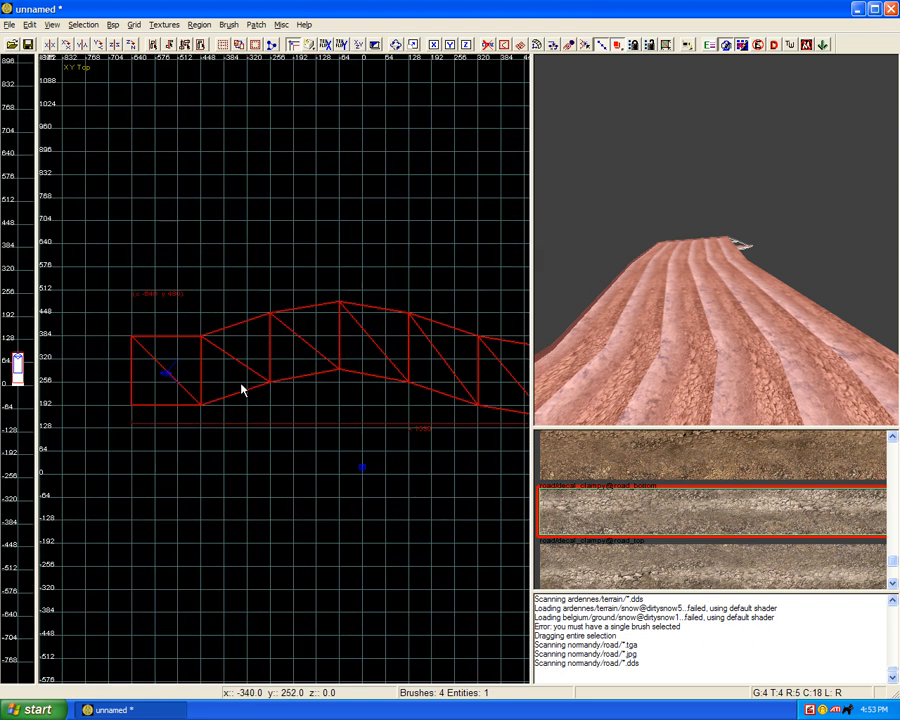
{"action": "key", "text": "v"}
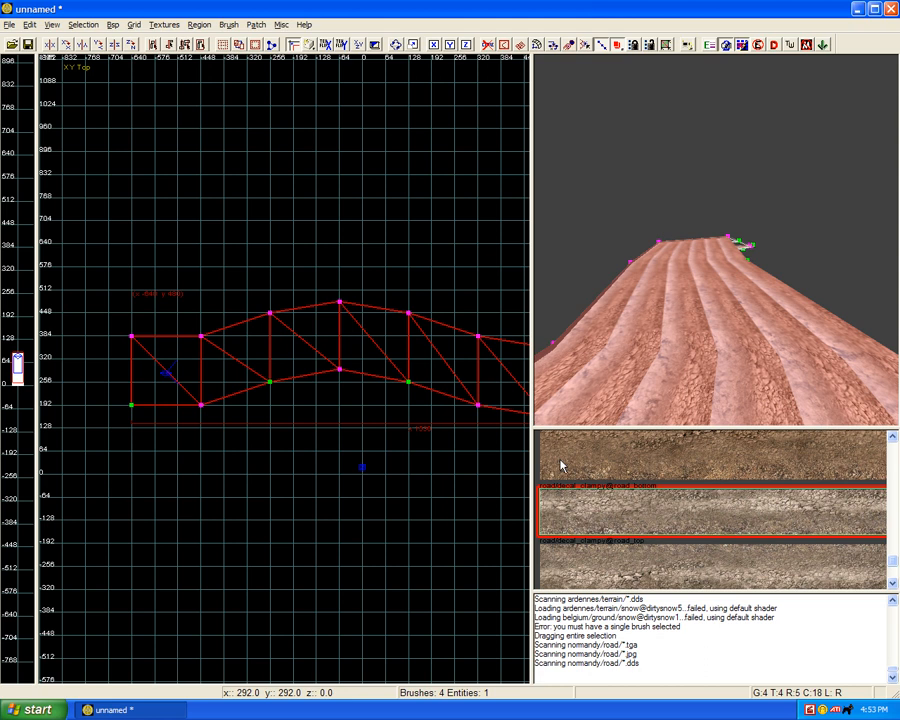
Step: Apply normandy/road/decal_solid_clampy@dirtpath to the path copy with Natural mapping, and leave vertex editing
{"action": "scroll", "coordinate": [570, 475], "scroll_direction": "down", "scroll_amount": 3}
{"action": "left_click", "coordinate": [588, 500]}
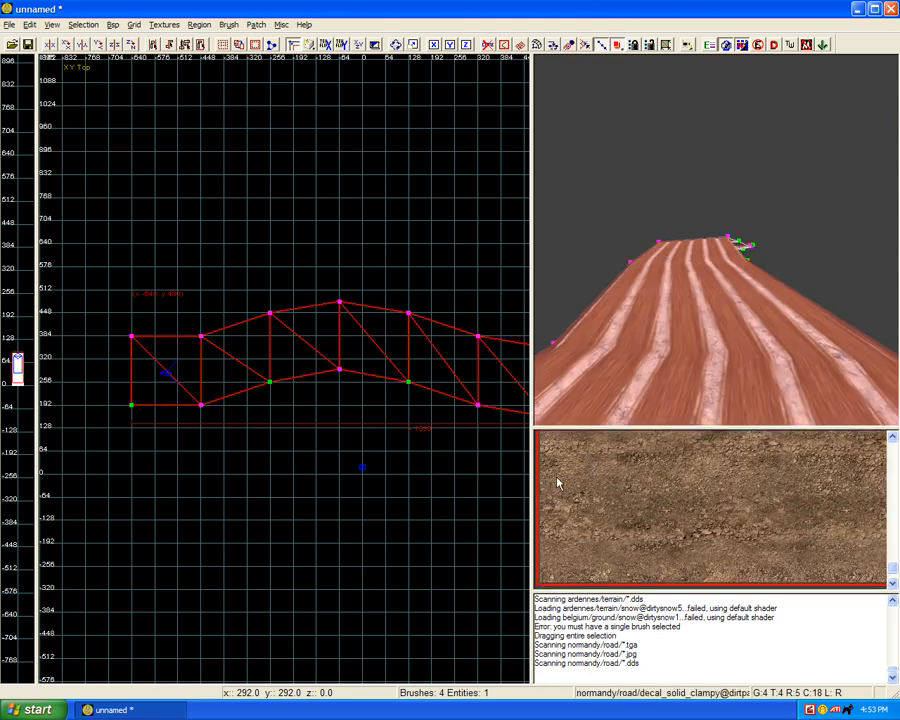
{"action": "key", "text": "s"}
{"action": "left_click", "coordinate": [341, 516]}
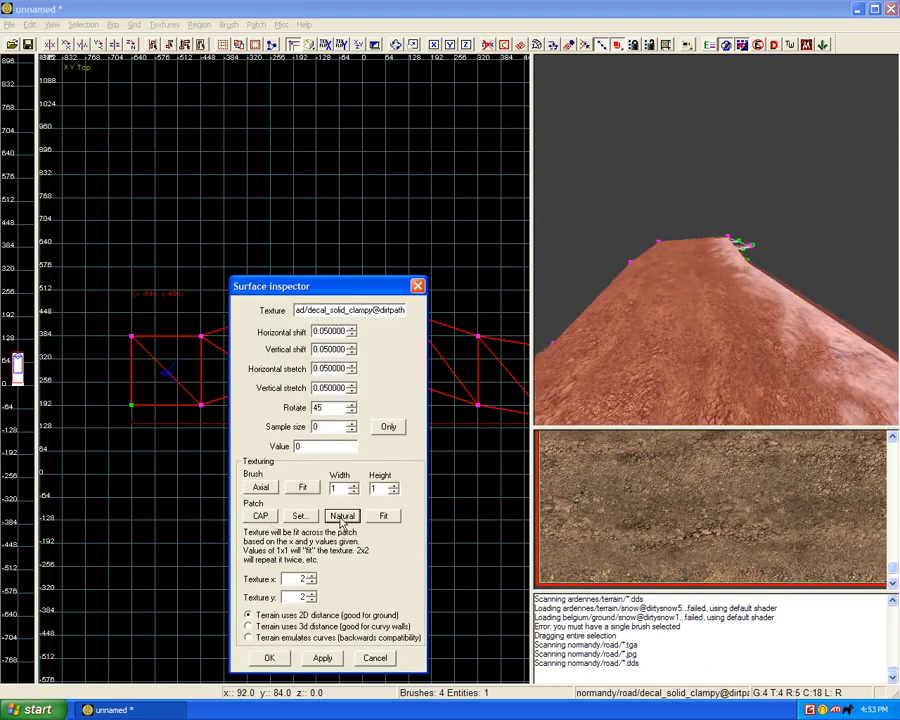
{"action": "left_click", "coordinate": [323, 656]}
{"action": "key", "text": "Escape"}
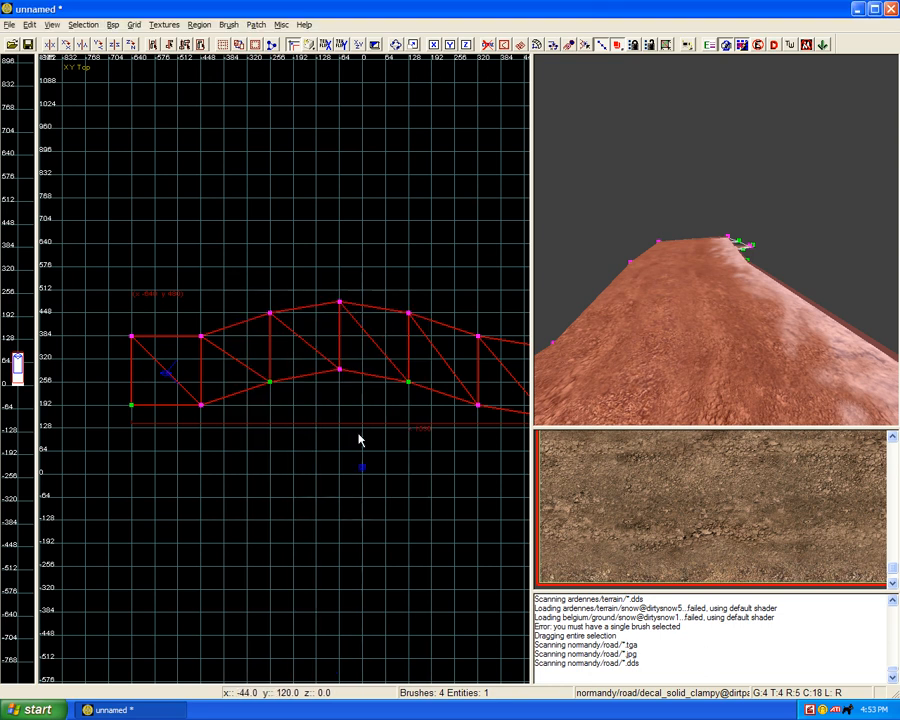
{"action": "scroll", "coordinate": [695, 327], "scroll_direction": "down", "scroll_amount": 4}
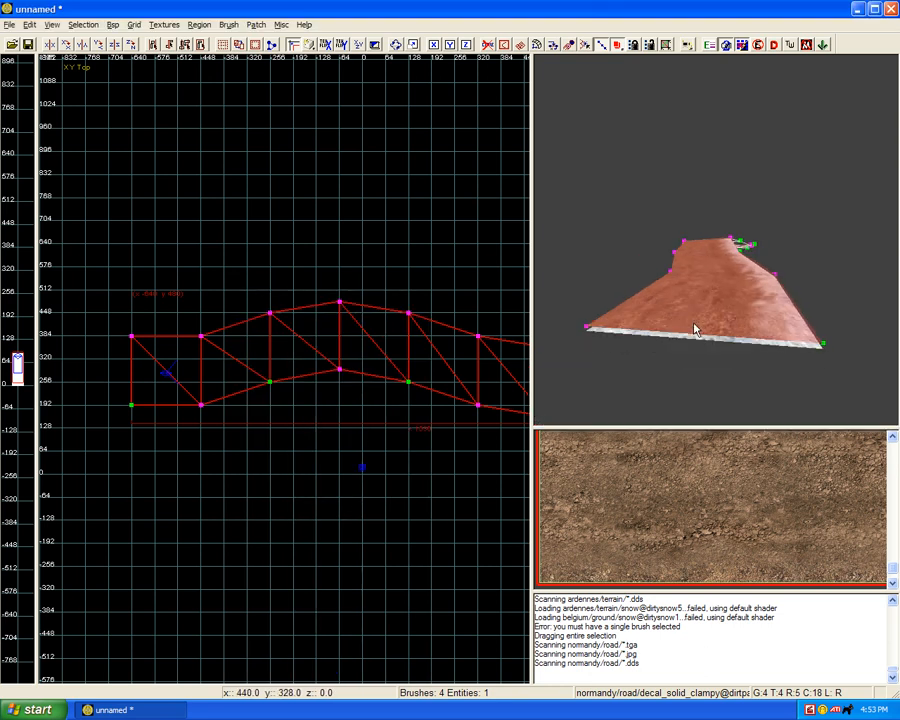
{"action": "scroll", "coordinate": [695, 327], "scroll_direction": "up", "scroll_amount": 4}
{"action": "key", "text": "Escape"}
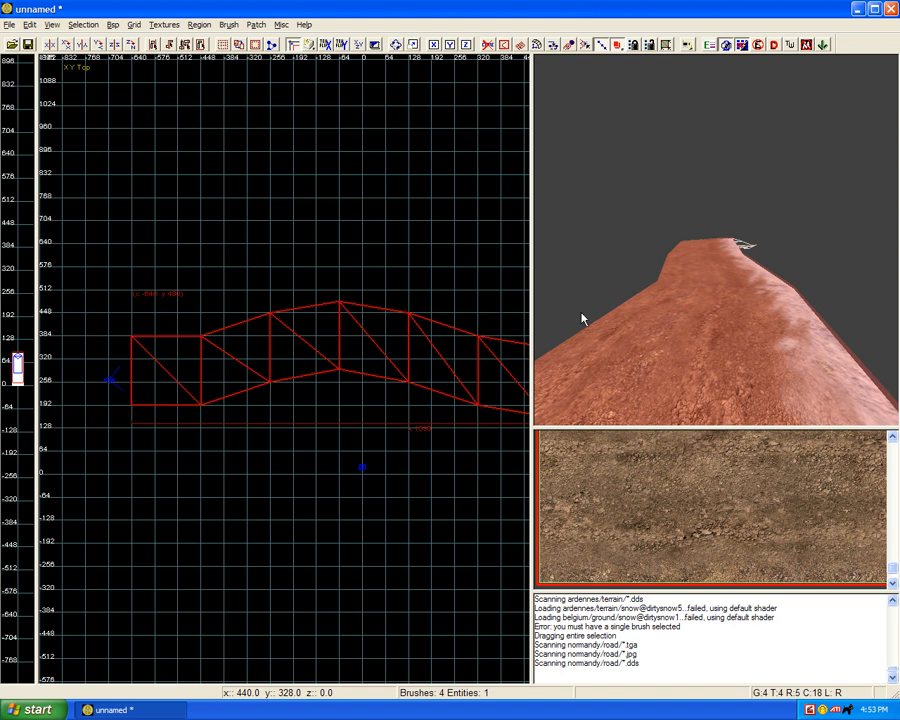
Step: Shift the dirtpath texture vertically in the Surface inspector to move the dirt band toward the middle of the path
{"action": "key", "text": "s"}
{"action": "double_click", "coordinate": [343, 369]}
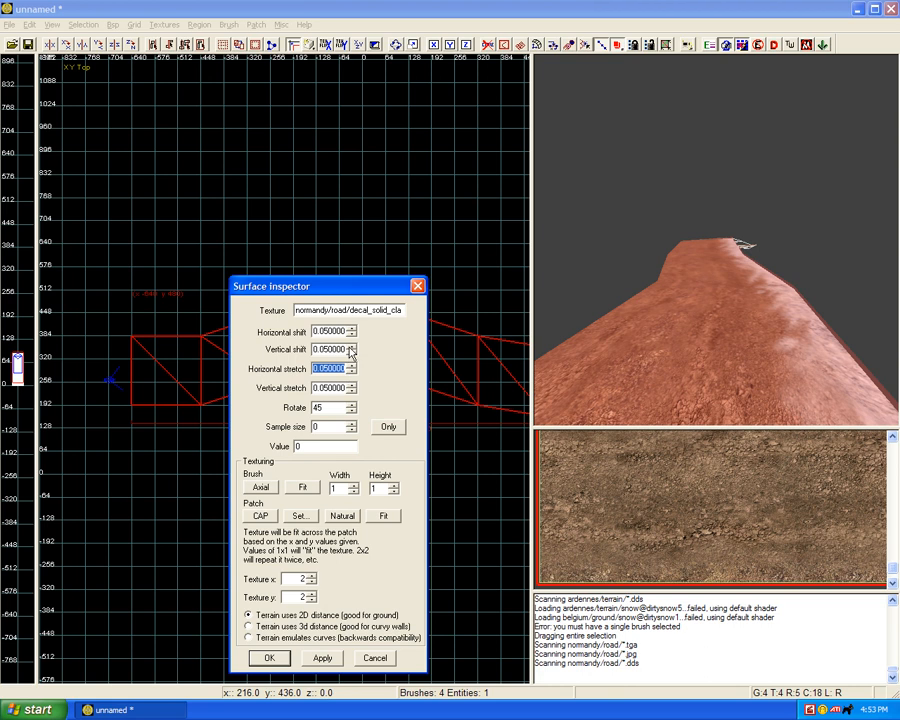
{"action": "double_click", "coordinate": [343, 349]}
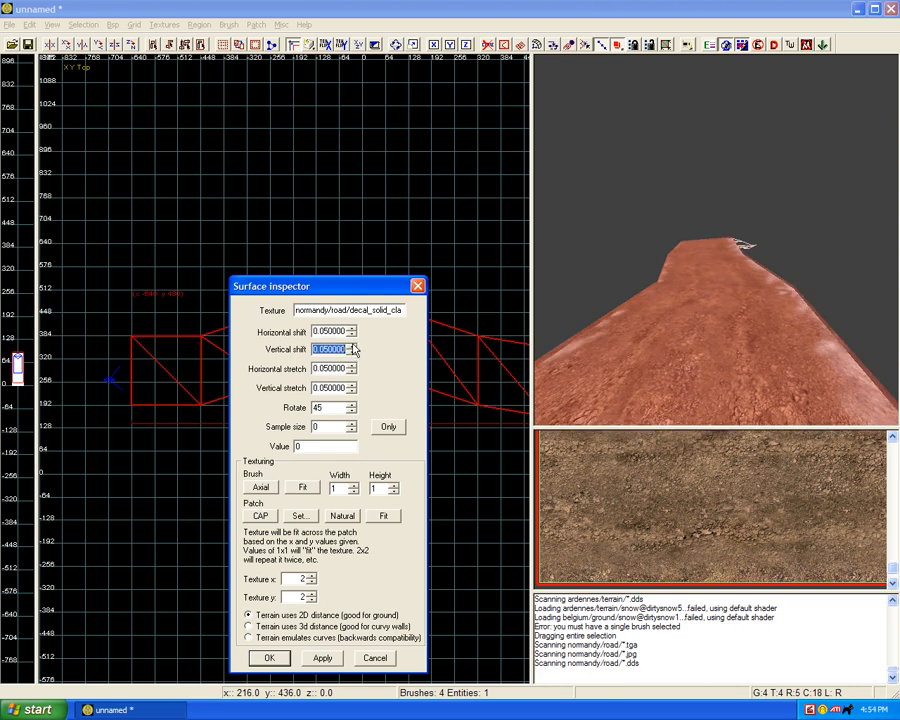
{"action": "right_click_drag", "start_coordinate": [655, 327], "coordinate": [655, 327]}
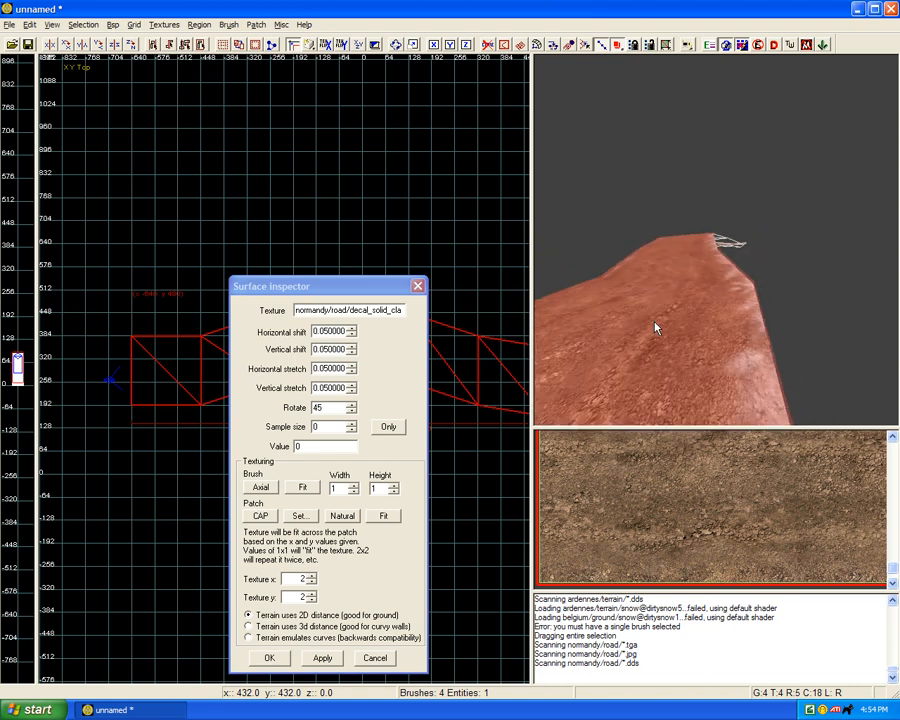
Step: Adjust the dirtpath texture's vertical stretch and vertical shift so the dirt band fits between the path copy's edges, and accept the surface settings
{"action": "left_click", "coordinate": [353, 386]}
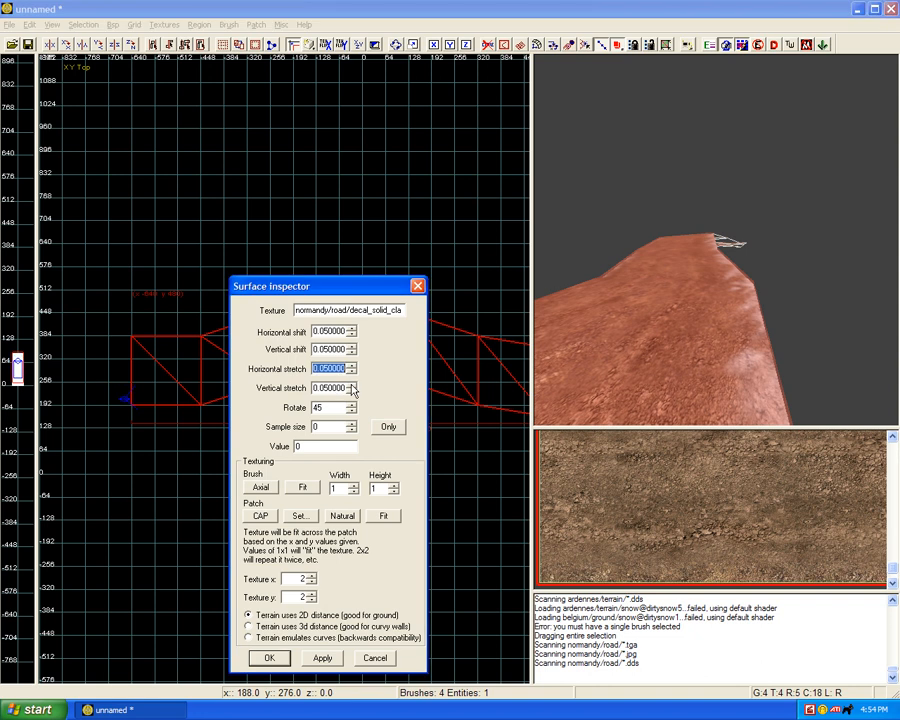
{"action": "left_click", "coordinate": [351, 391]}
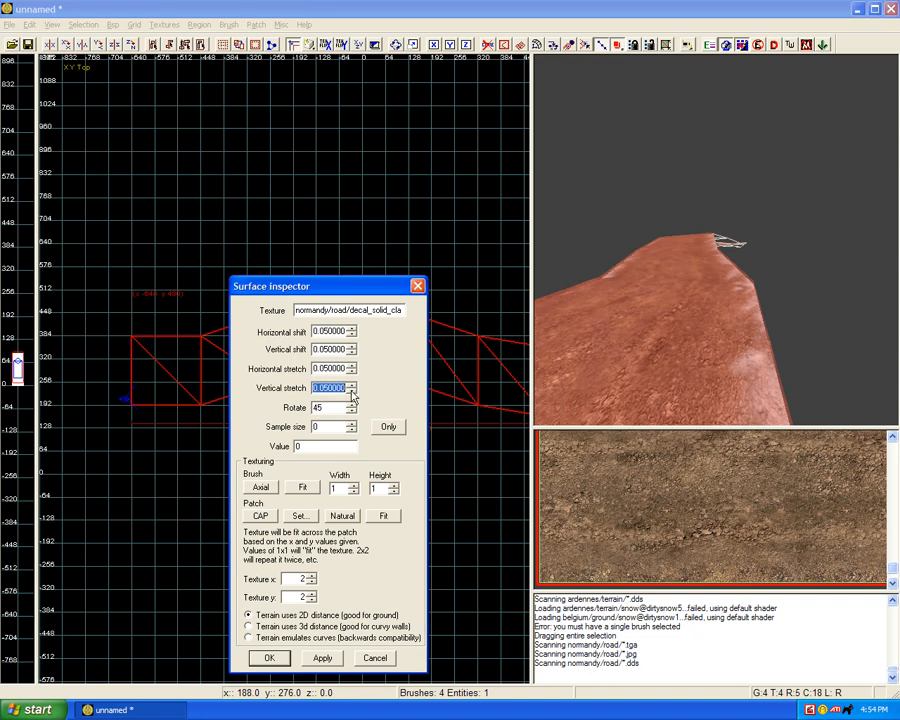
{"action": "left_click", "coordinate": [351, 391]}
{"action": "left_click", "coordinate": [351, 391]}
{"action": "left_click", "coordinate": [351, 391]}
{"action": "left_click", "coordinate": [351, 391]}
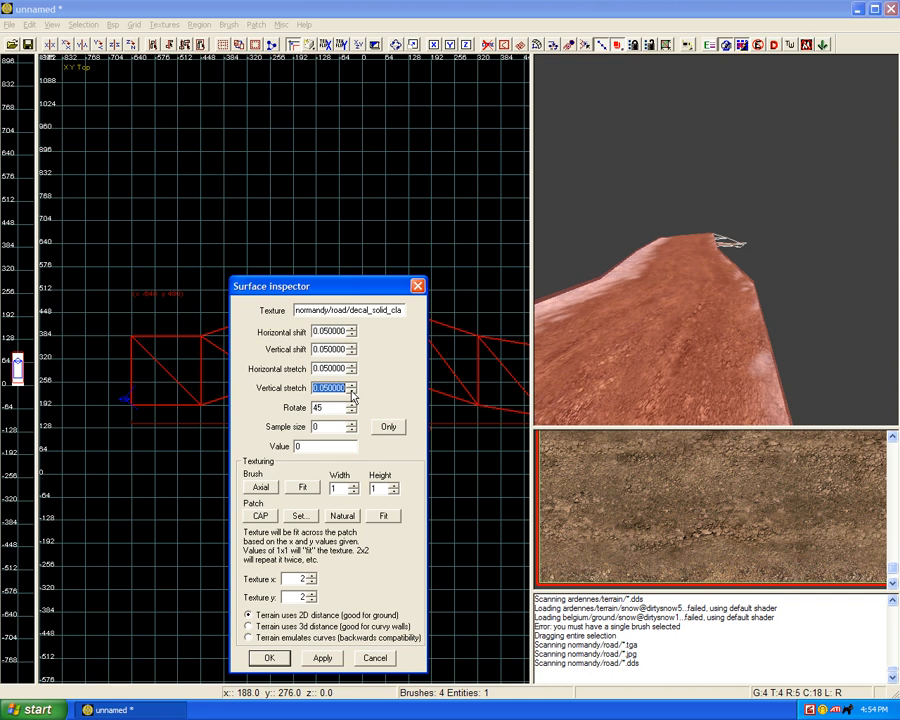
{"action": "left_click", "coordinate": [351, 391]}
{"action": "left_click", "coordinate": [351, 389]}
{"action": "left_click", "coordinate": [351, 353]}
{"action": "left_click", "coordinate": [351, 354]}
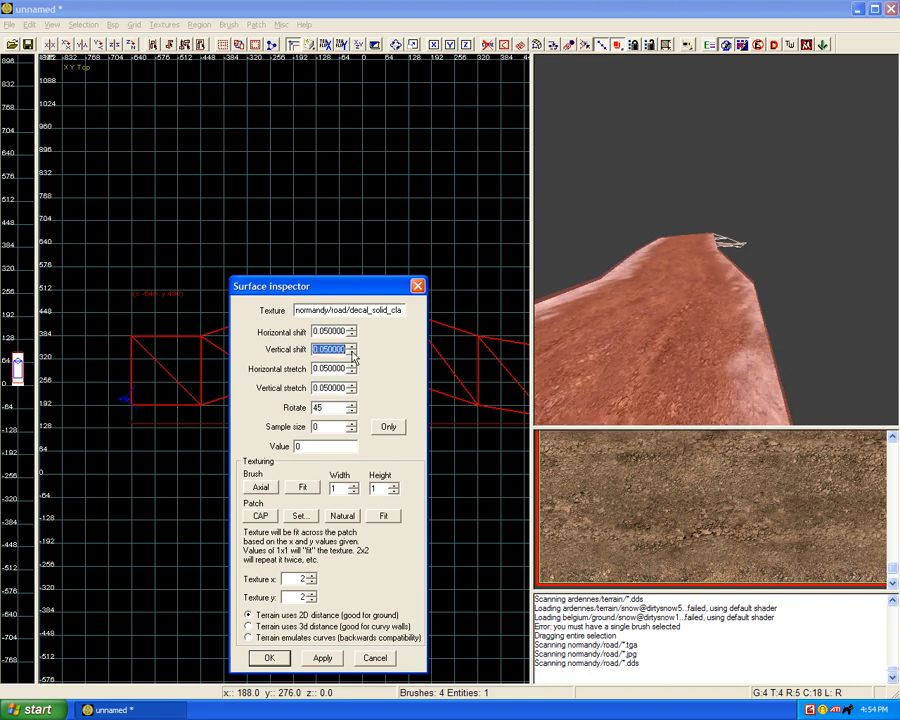
{"action": "left_click", "coordinate": [269, 657]}
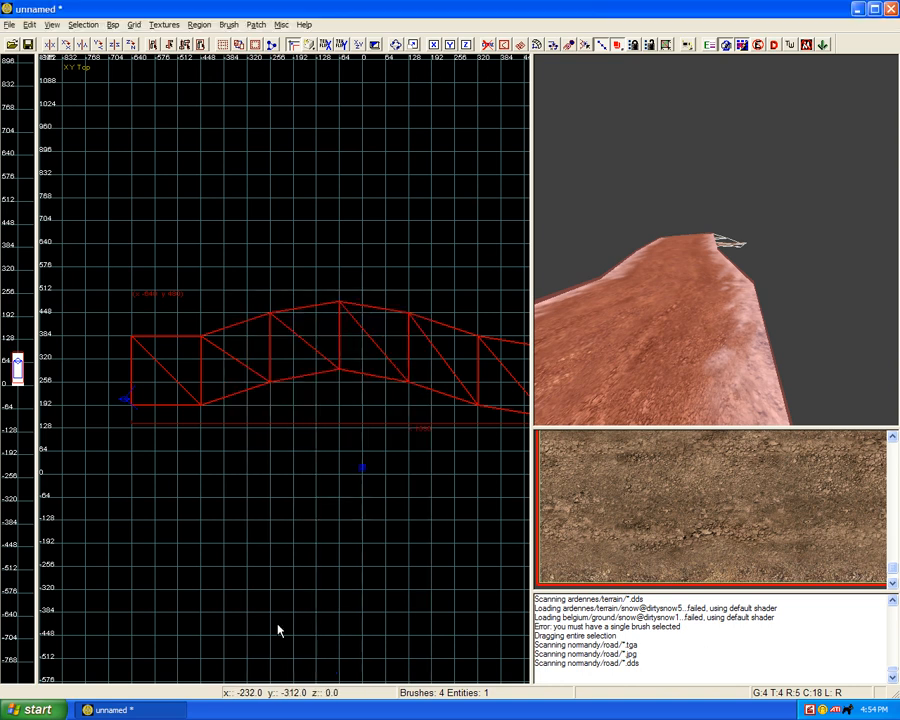
Step: Lower the dirt path copy 4 units in the YZ Side view with grid size 1, bringing it closer to the snow strip
{"action": "key", "text": "ctrl+Tab"}
{"action": "key", "text": "ctrl+Tab"}
{"action": "scroll", "coordinate": [271, 490], "scroll_direction": "up", "scroll_amount": 4}
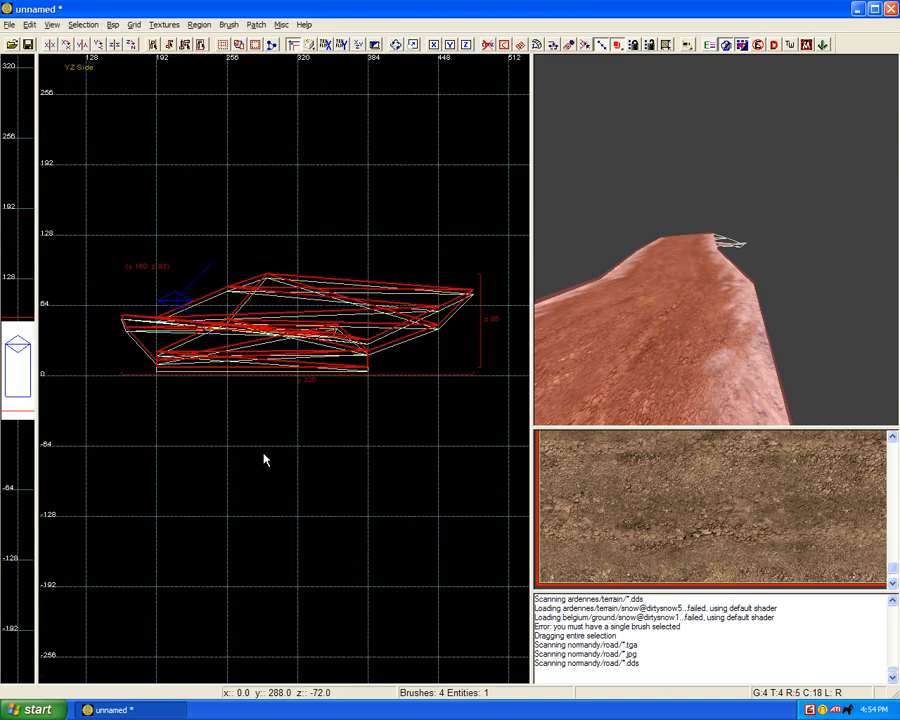
{"action": "scroll", "coordinate": [263, 454], "scroll_direction": "up", "scroll_amount": 2}
{"action": "key", "text": "4"}
{"action": "mouse_move", "coordinate": [263, 252]}
{"action": "left_mouse_down"}
{"action": "mouse_move", "coordinate": [263, 260]}
{"action": "mouse_move", "coordinate": [293, 255]}
{"action": "left_mouse_up"}
{"action": "key", "text": "ctrl+Tab"}
{"action": "scroll", "coordinate": [282, 315], "scroll_direction": "down", "scroll_amount": 2}
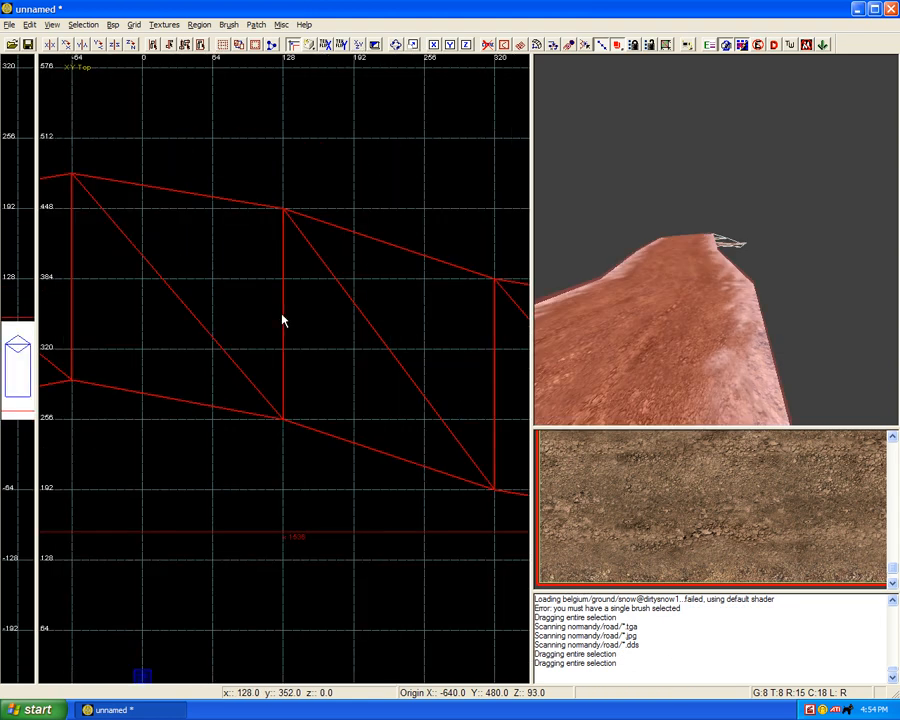
{"action": "key", "text": "ctrl+Tab"}
{"action": "key", "text": "ctrl+Tab"}
{"action": "scroll", "coordinate": [282, 320], "scroll_direction": "up", "scroll_amount": 3}
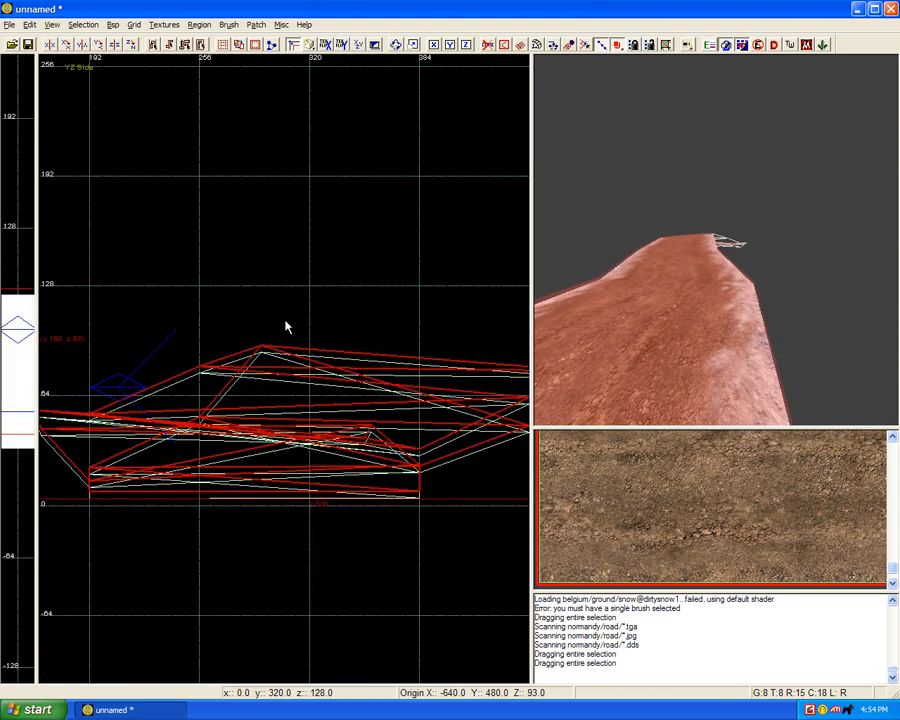
{"action": "scroll", "coordinate": [280, 335], "scroll_direction": "up", "scroll_amount": 3}
{"action": "key", "text": "1"}
{"action": "left_click_drag", "start_coordinate": [252, 378], "coordinate": [252, 399]}
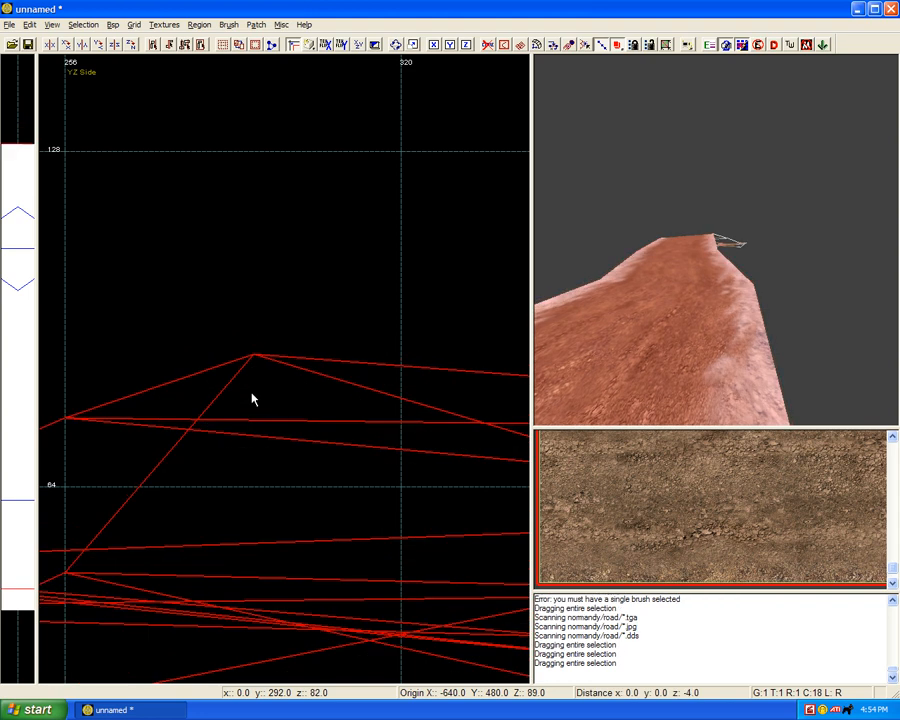
Step: Deselect the dirt path copy, unhide all hidden objects, and examine the finished path across the snowy terrain beside the tank
{"action": "key", "text": "Escape"}
{"action": "key", "text": "shift+h"}
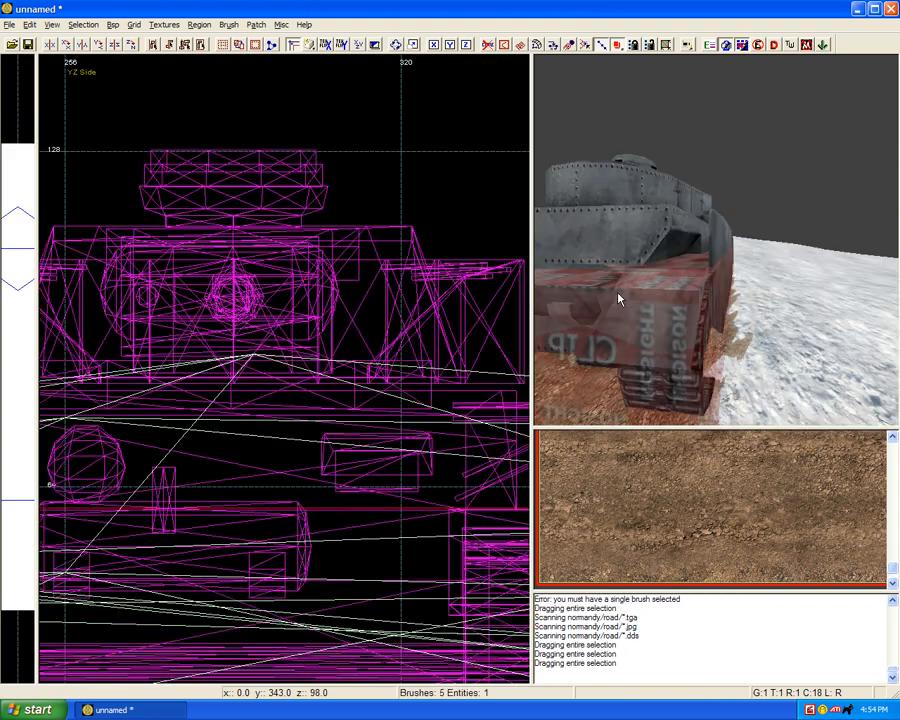
{"action": "right_click_drag", "start_coordinate": [618, 293], "coordinate": [649, 315]}
{"action": "key", "text": "ctrl+Tab"}
{"action": "scroll", "coordinate": [346, 376], "scroll_direction": "down", "scroll_amount": 5}
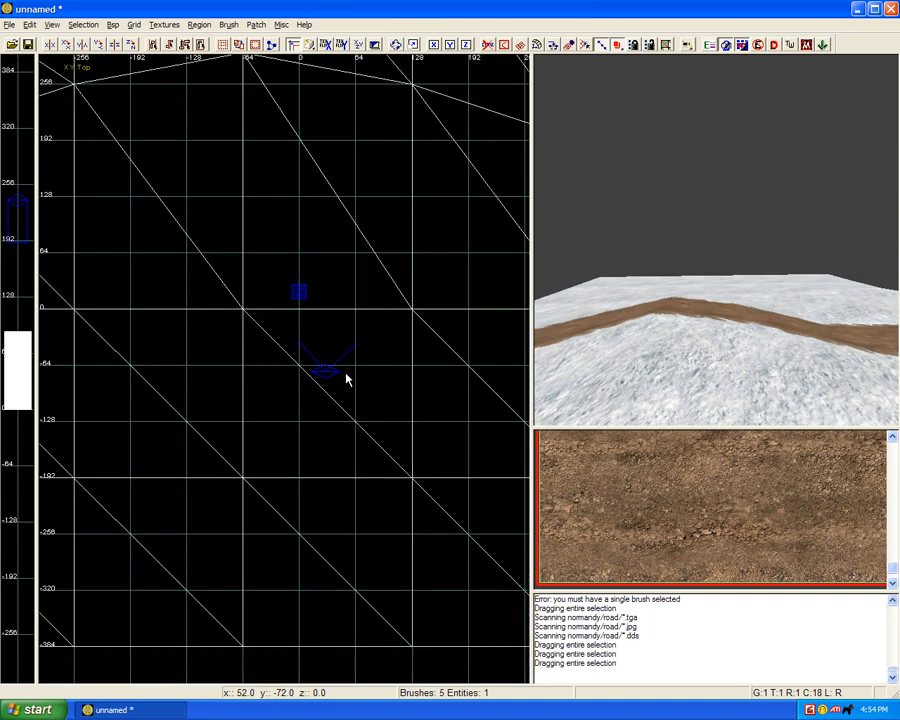
{"action": "scroll", "coordinate": [330, 330], "scroll_direction": "down", "scroll_amount": 6}
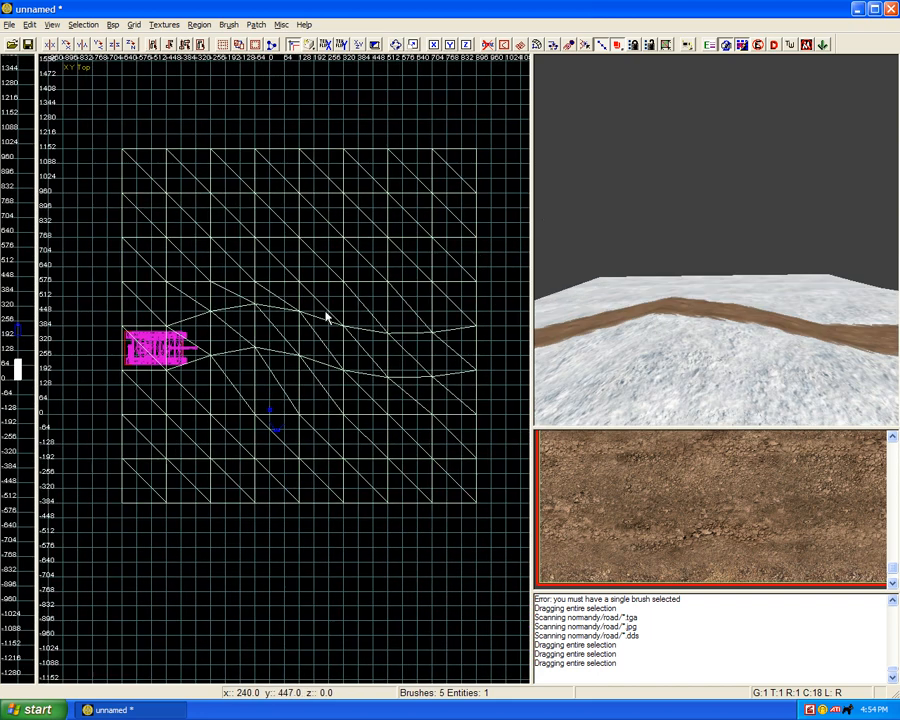
{"action": "scroll", "coordinate": [674, 341], "scroll_direction": "up", "scroll_amount": 3}
{"action": "left_click", "coordinate": [674, 339], "text": "shift"}
{"action": "right_click_drag", "start_coordinate": [357, 384], "coordinate": [353, 386]}
{"action": "key", "text": "Escape"}
{"action": "right_click_drag", "start_coordinate": [583, 378], "coordinate": [641, 366]}
Step: Remove the snow strip beneath the dirt path copy, and undo the removal
{"action": "left_click", "coordinate": [647, 361], "text": "shift"}
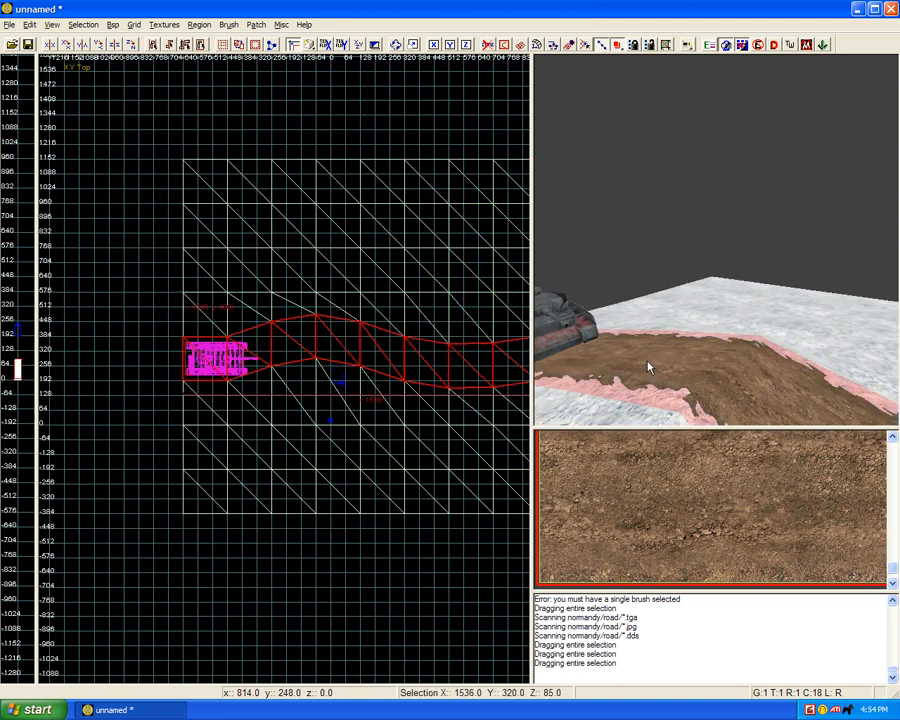
{"action": "key", "text": "Escape"}
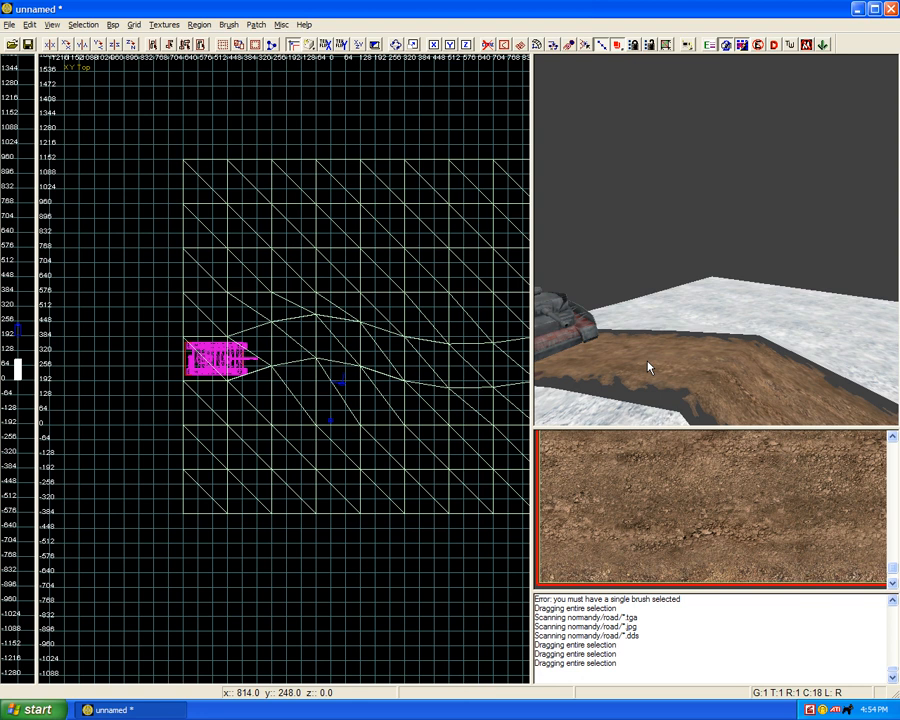
{"action": "key", "text": "ctrl+z"}
{"action": "key", "text": "Escape"}
Step: Hide the dirt path copy to expose the snow strip beneath it, and unhide it again
{"action": "left_click", "coordinate": [702, 360], "text": "shift"}
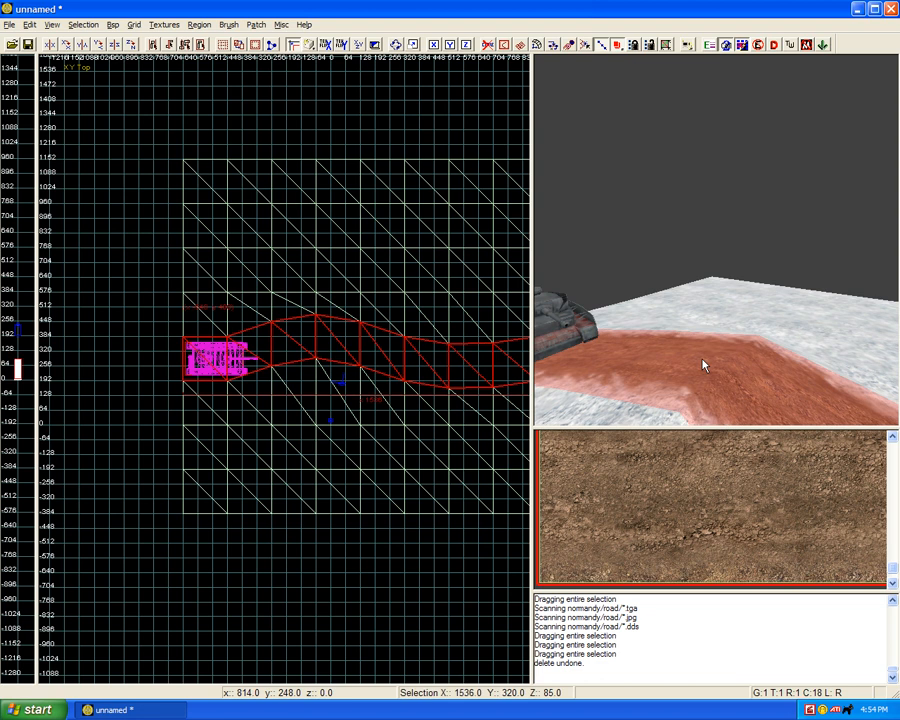
{"action": "key", "text": "Escape"}
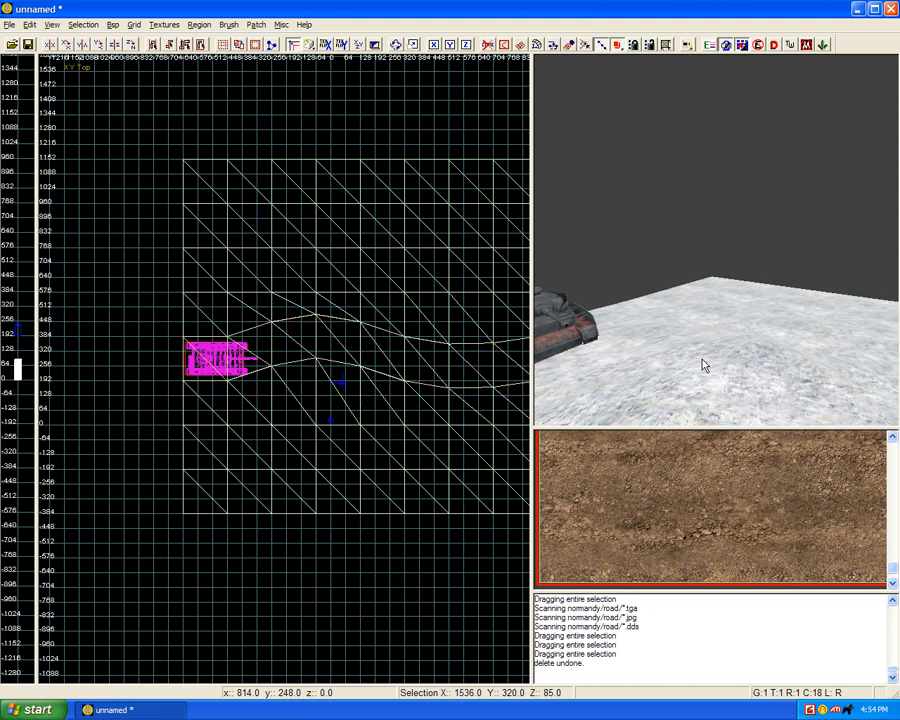
{"action": "key", "text": "shift+h"}
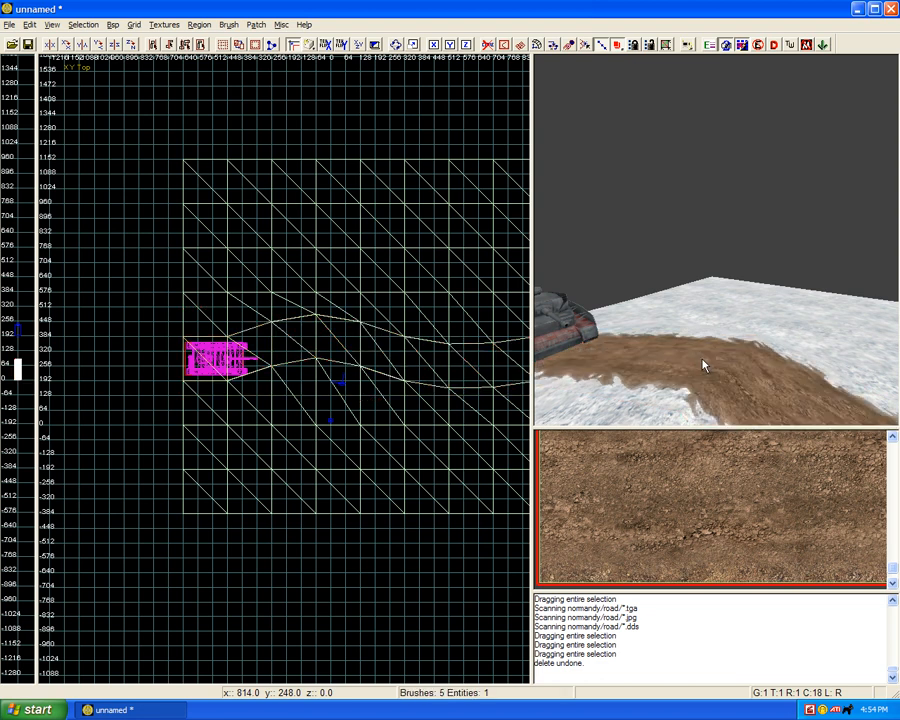
Step: Remove both the dirt path copy and the snow strip beneath it, and undo the removal
{"action": "left_click", "coordinate": [702, 366], "text": "shift"}
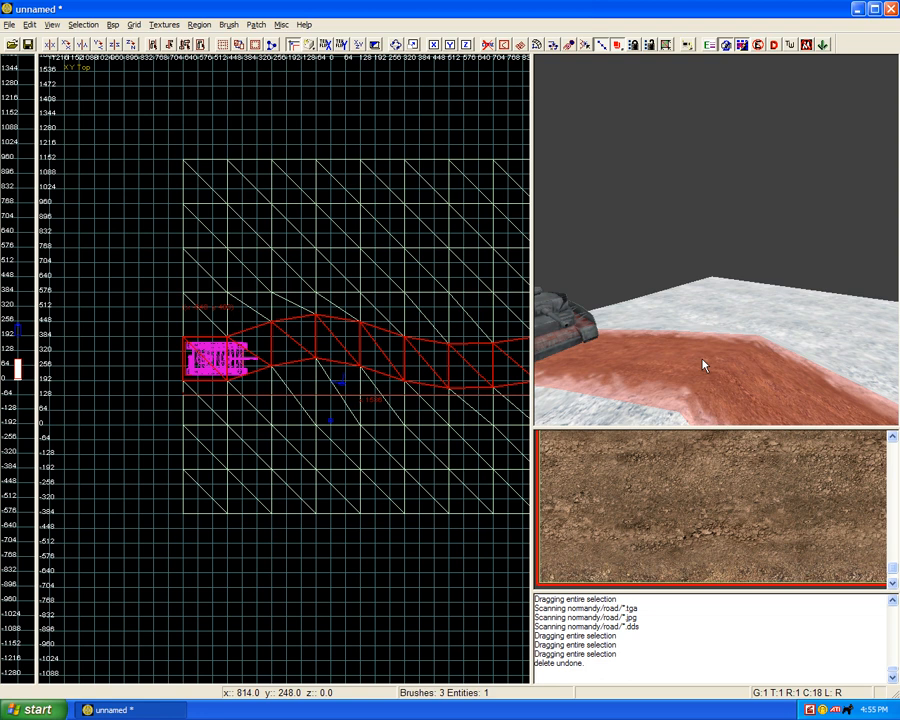
{"action": "key", "text": "h"}
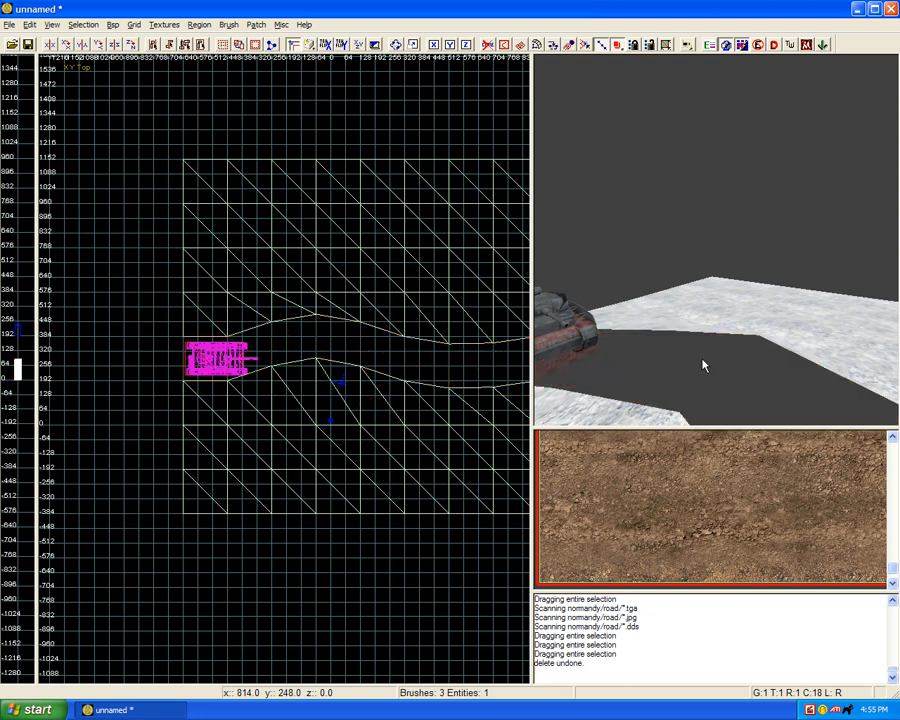
{"action": "key", "text": "ctrl+z"}
Step: Hide the dirt path copy and select only the snow strip underneath
{"action": "left_click", "coordinate": [702, 365], "text": "shift"}
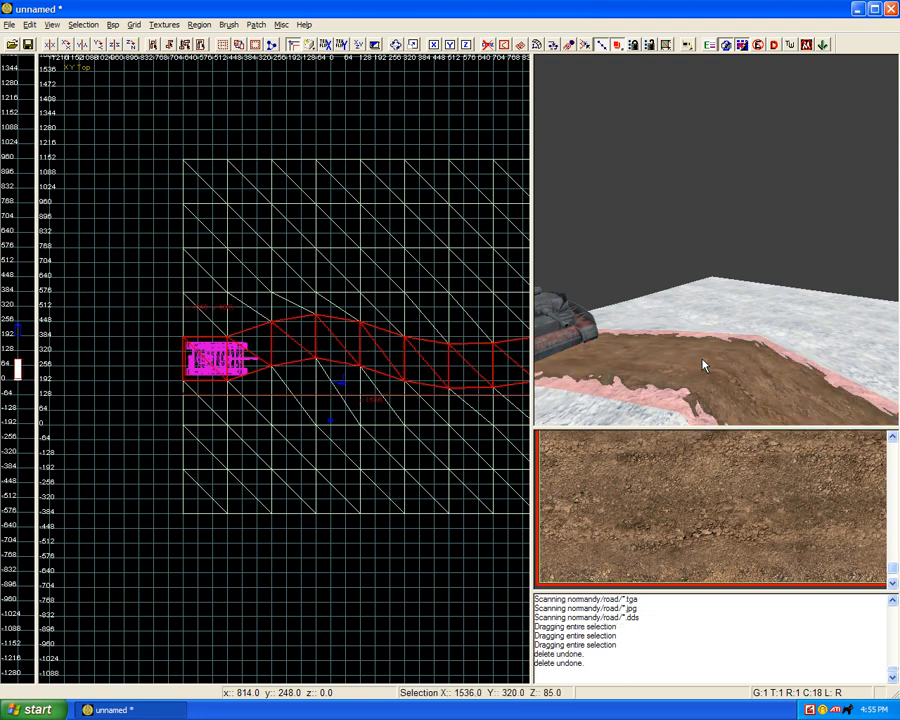
{"action": "left_click", "coordinate": [702, 365], "text": "shift"}
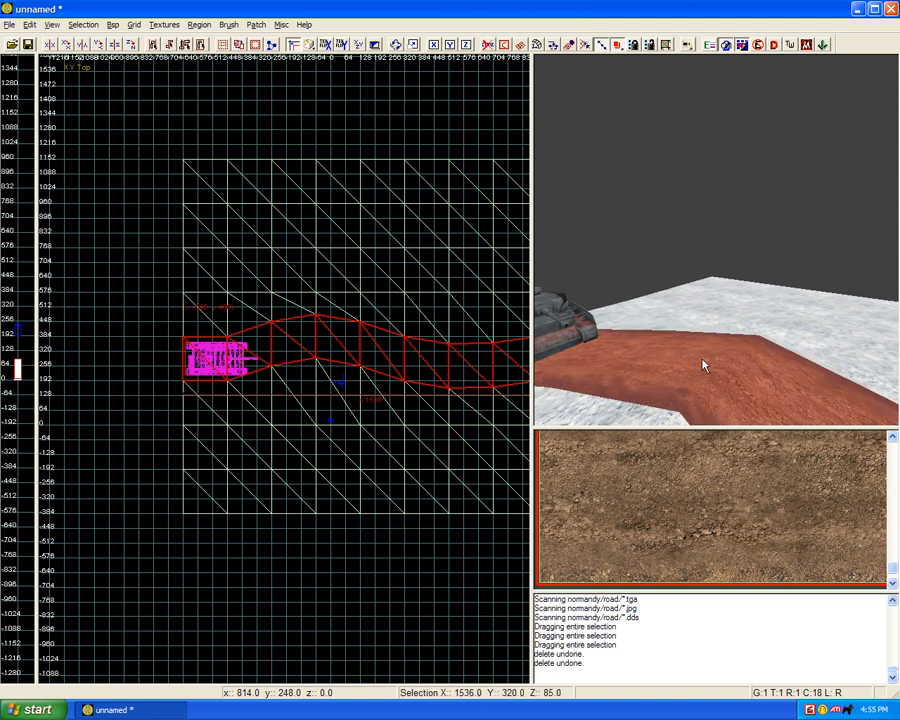
{"action": "left_click", "coordinate": [702, 365], "text": "shift"}
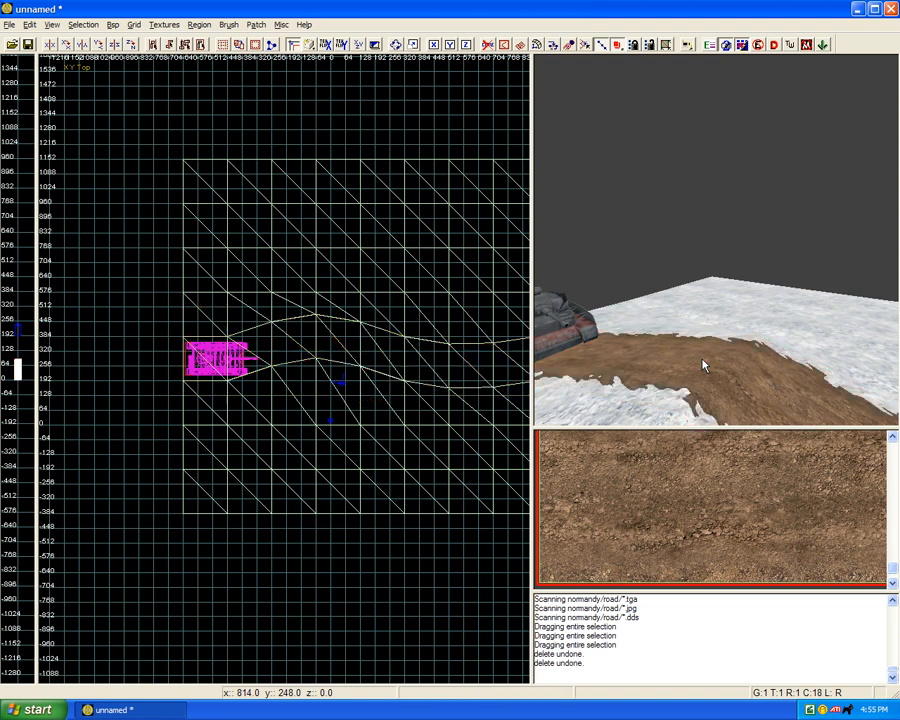
{"action": "left_click", "coordinate": [653, 409], "text": "shift"}
{"action": "left_click", "coordinate": [653, 409], "text": "shift"}
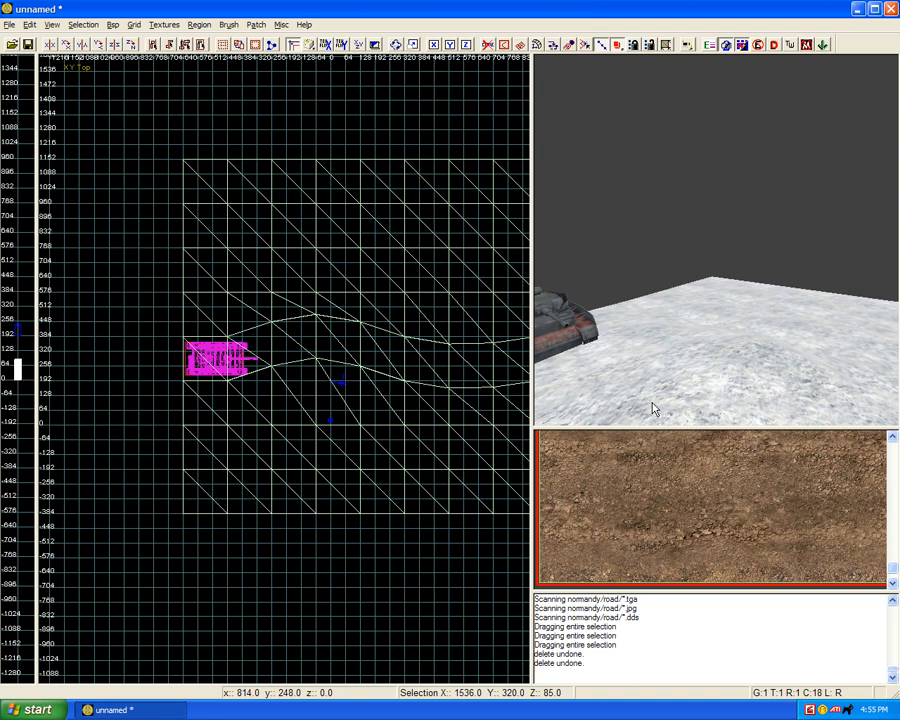
{"action": "left_click", "coordinate": [653, 409], "text": "shift"}
Step: Move the snow strip's two vertices at x -256 toward the tank, to about (-333, 397) and (-305, 240) in the XY Top view
{"action": "scroll", "coordinate": [379, 385], "scroll_direction": "up", "scroll_amount": 2}
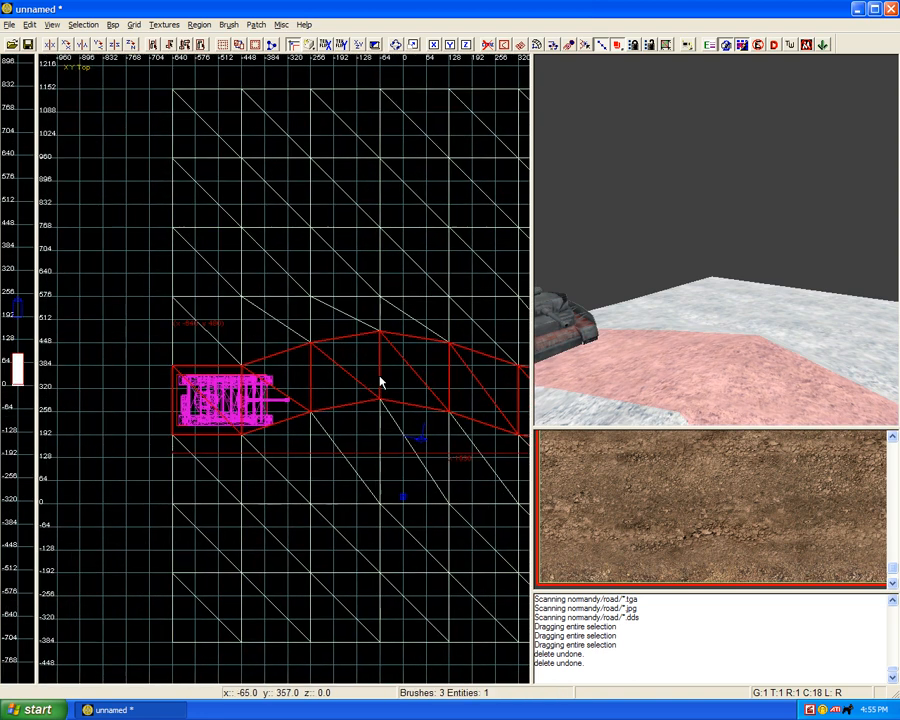
{"action": "scroll", "coordinate": [380, 382], "scroll_direction": "up", "scroll_amount": 2}
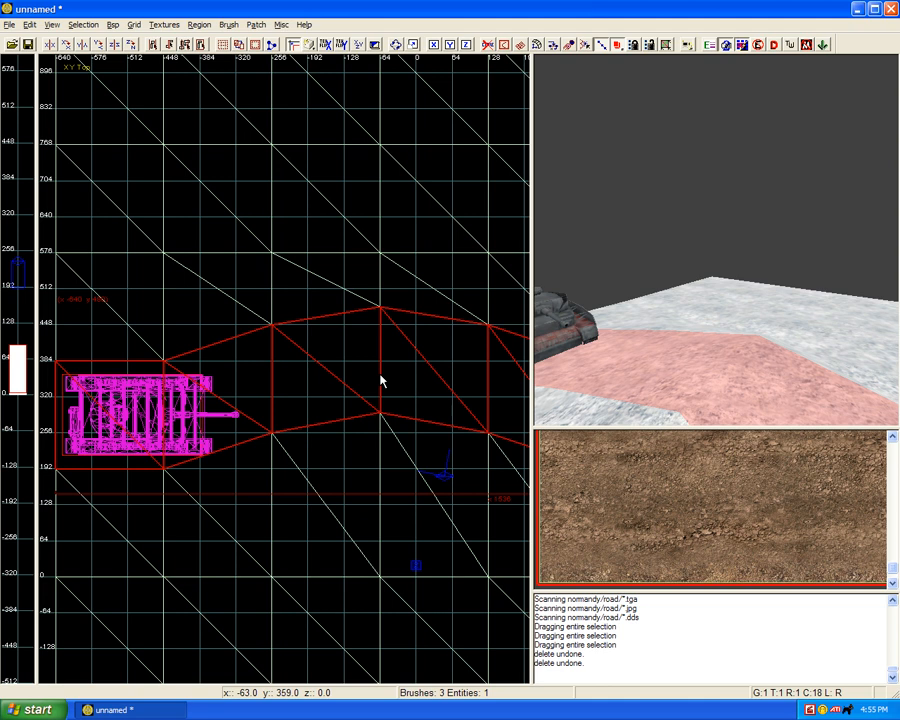
{"action": "scroll", "coordinate": [344, 378], "scroll_direction": "up", "scroll_amount": 2}
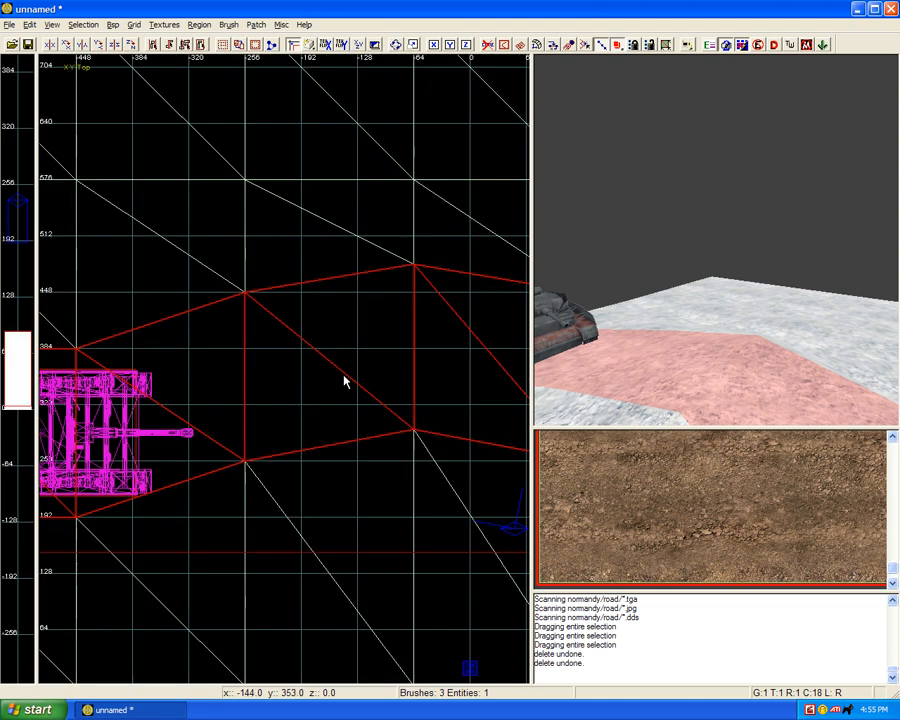
{"action": "key", "text": "v"}
{"action": "left_click_drag", "start_coordinate": [245, 297], "coordinate": [178, 337]}
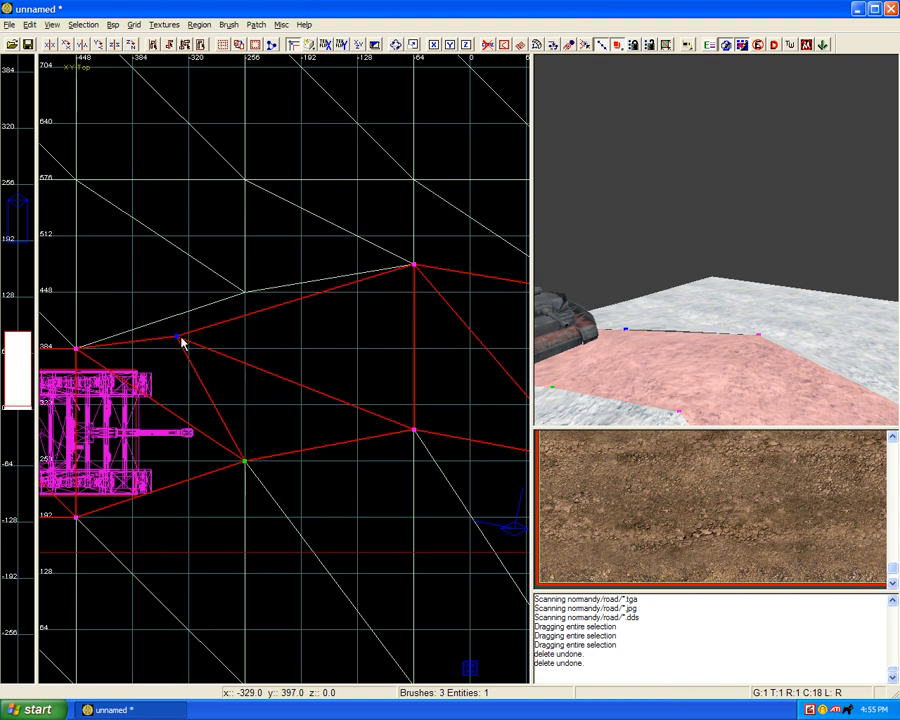
{"action": "left_click_drag", "start_coordinate": [224, 447], "coordinate": [202, 480]}
Step: Move the snow strip's two vertices at x -64 inward, to about (-145, 342) on the lower edge and (-87, 470) on the upper edge
{"action": "left_click", "coordinate": [413, 430]}
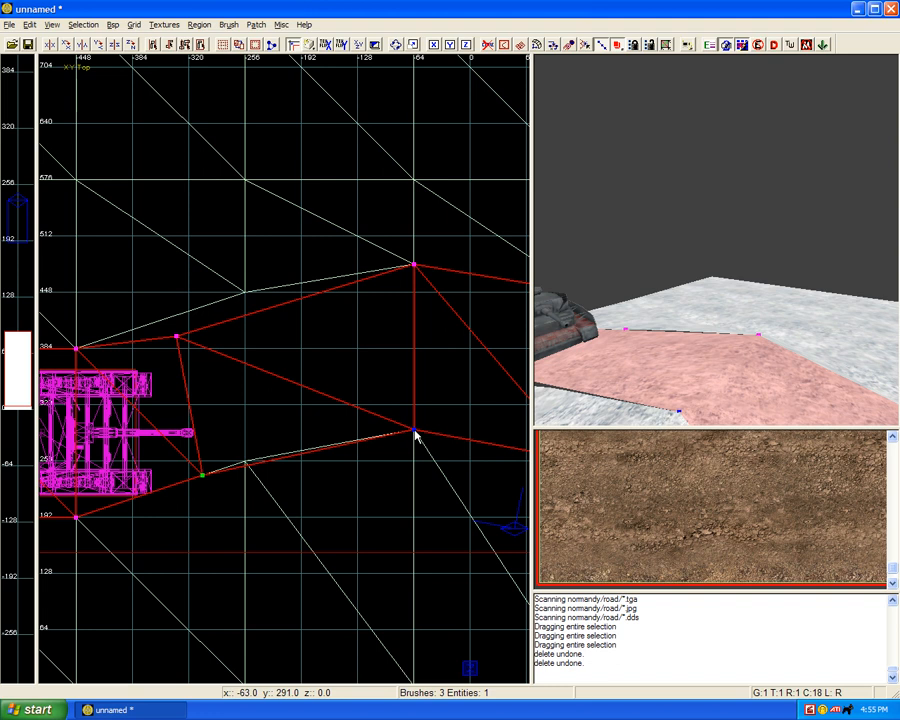
{"action": "left_click_drag", "start_coordinate": [416, 433], "coordinate": [341, 385]}
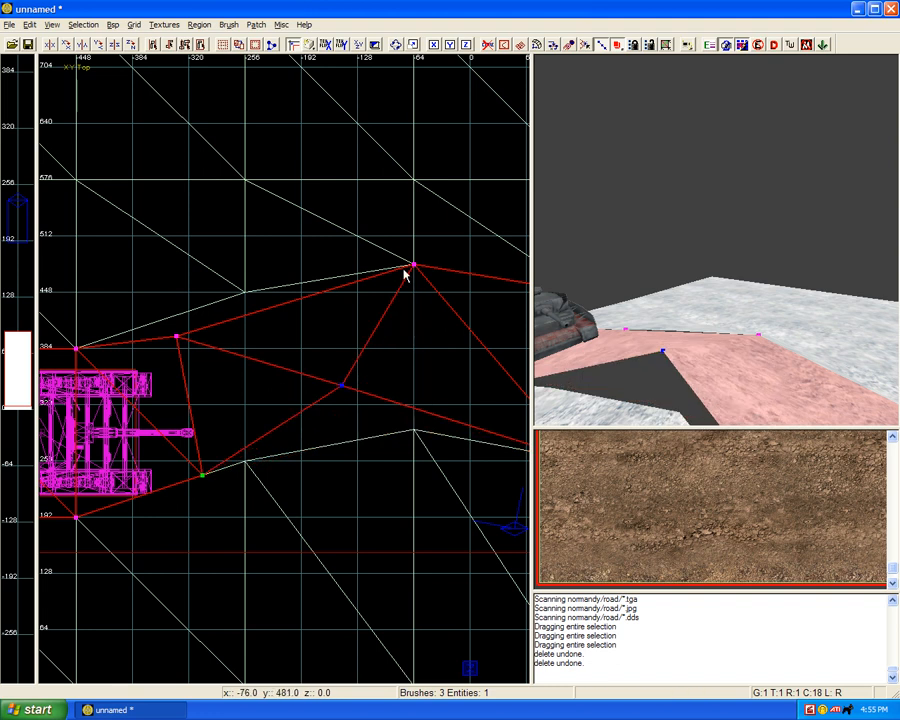
{"action": "left_click", "coordinate": [414, 267]}
{"action": "left_click", "coordinate": [341, 385]}
{"action": "left_click", "coordinate": [416, 263]}
{"action": "left_click_drag", "start_coordinate": [410, 265], "coordinate": [390, 280]}
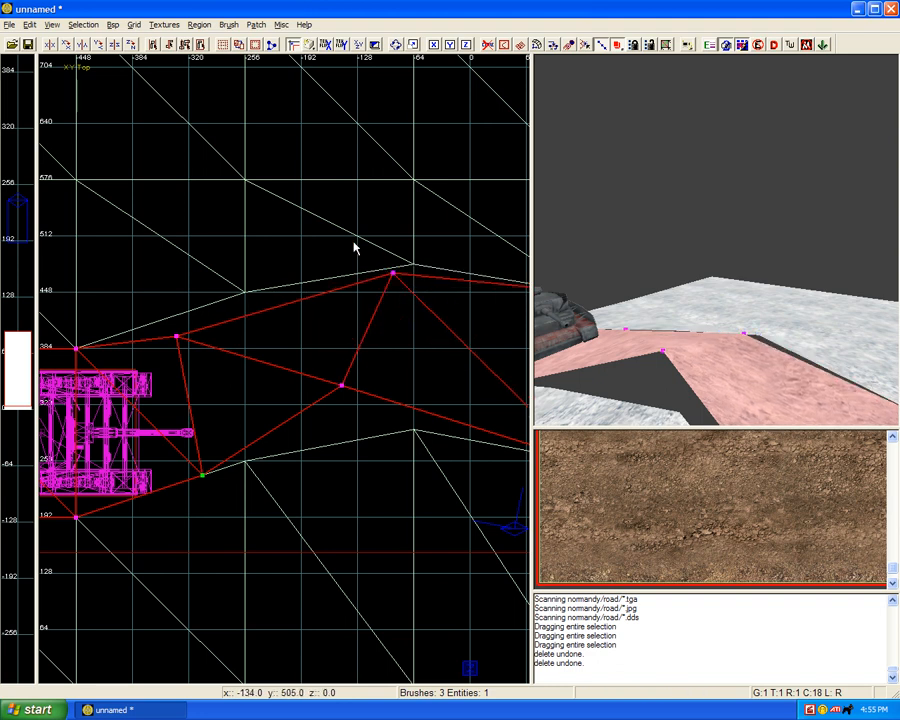
Step: Split the snow strip across the last two moved vertices, and select the tank-side piece with its vertices displayed
{"action": "left_click_drag", "start_coordinate": [301, 251], "coordinate": [420, 430]}
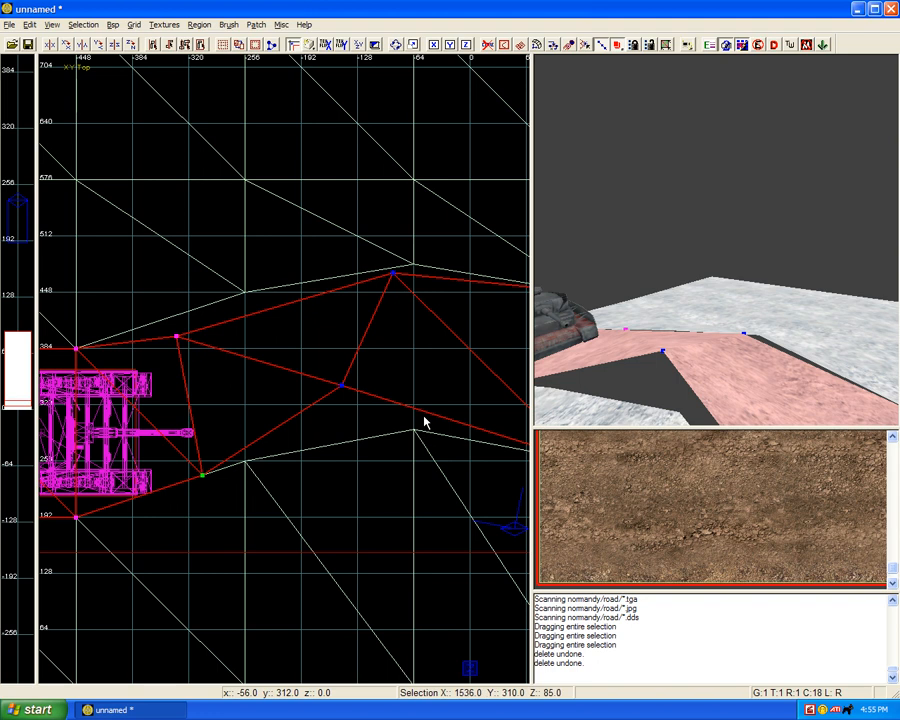
{"action": "left_click", "coordinate": [423, 416]}
{"action": "key", "text": "Escape"}
{"action": "left_click", "coordinate": [664, 343], "text": "shift"}
{"action": "key", "text": "v"}
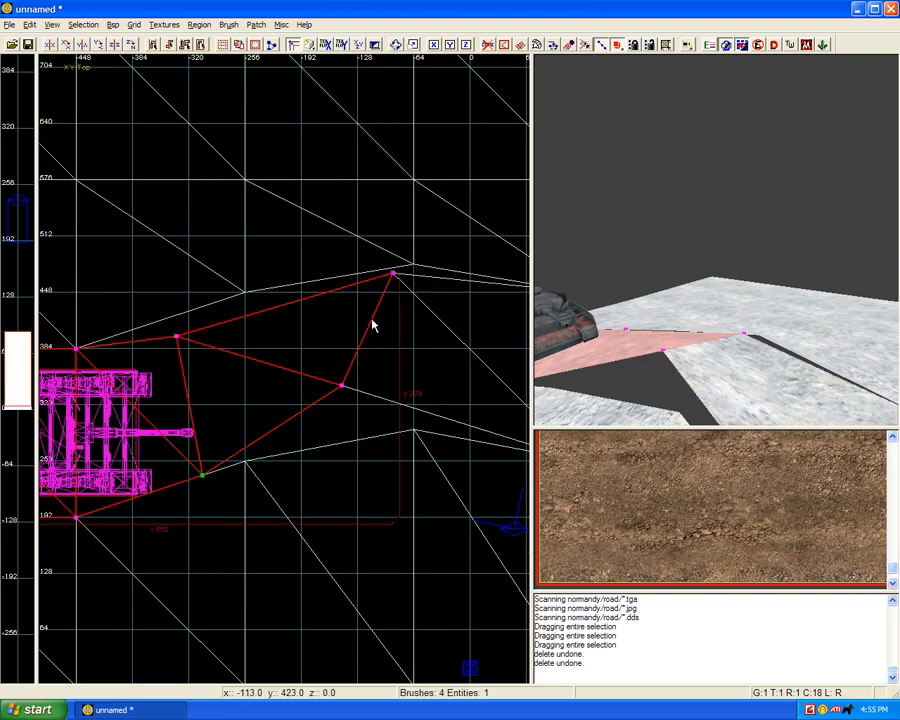
Step: Move the tank-side piece's end vertices to about (-256, 448) and (-140, 350), and insert a vertex row across its last segment
{"action": "left_click_drag", "start_coordinate": [394, 278], "coordinate": [248, 293]}
{"action": "left_click", "coordinate": [341, 386]}
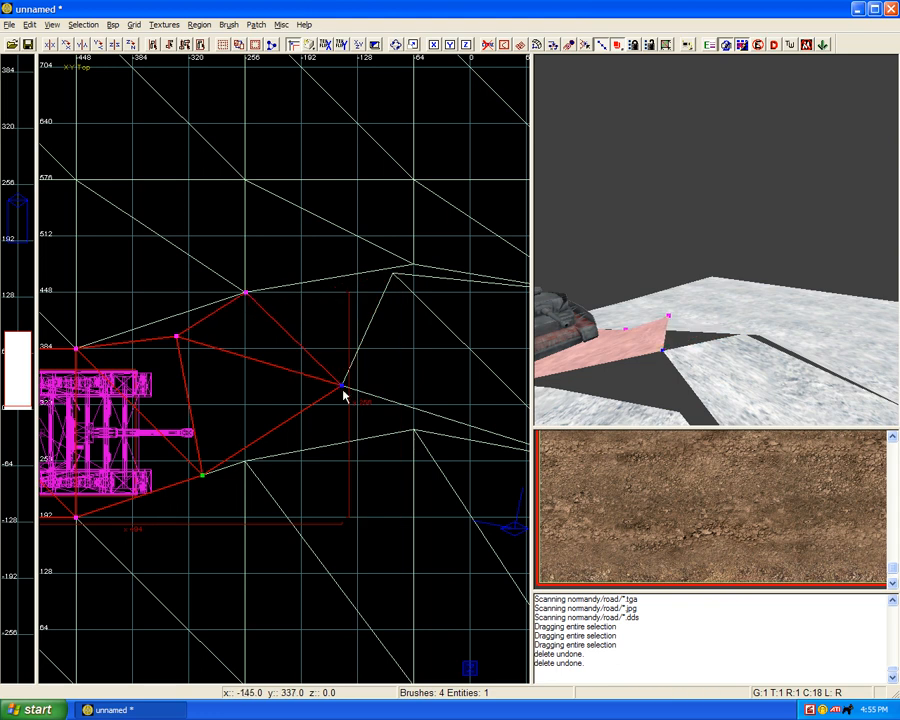
{"action": "mouse_move", "coordinate": [343, 389]}
{"action": "left_mouse_down"}
{"action": "mouse_move", "coordinate": [350, 370]}
{"action": "mouse_move", "coordinate": [346, 379]}
{"action": "left_mouse_up"}
{"action": "left_click_drag", "start_coordinate": [42, 368], "coordinate": [372, 489]}
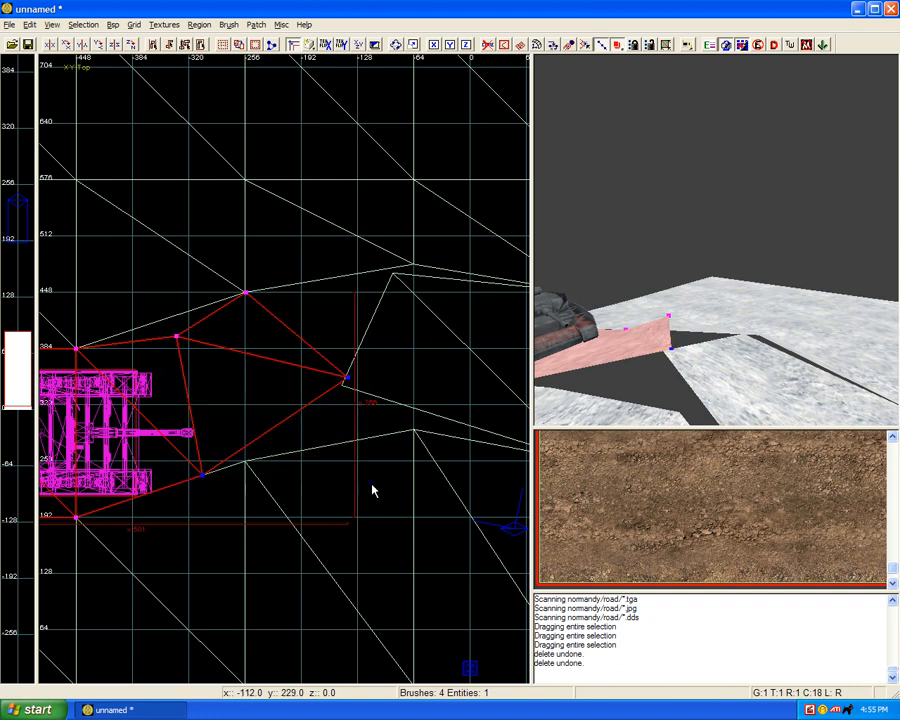
{"action": "key", "text": "shift+x"}
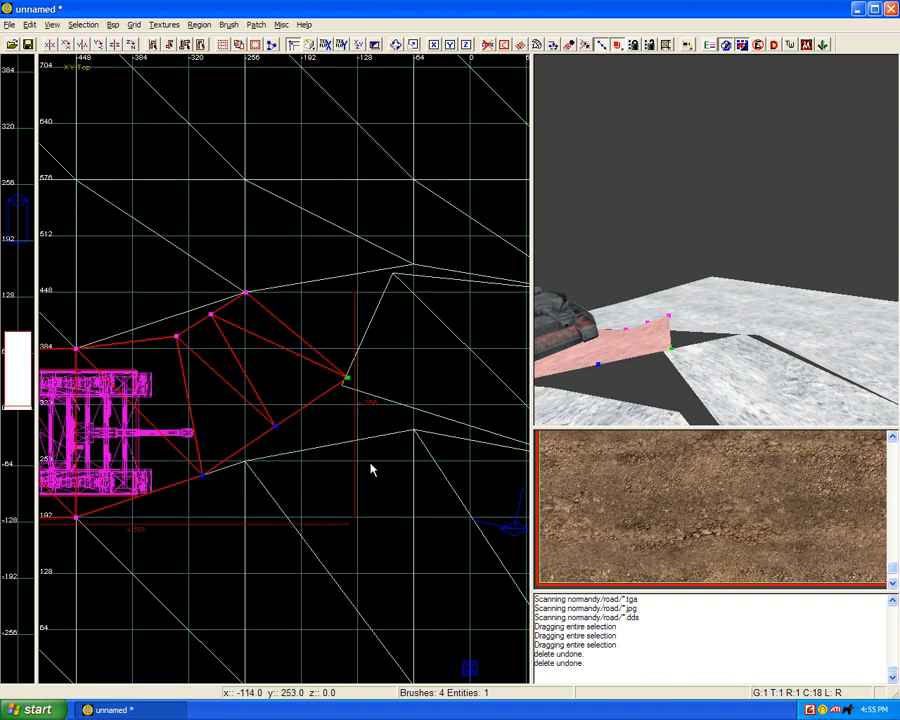
Step: Insert another vertex row across the tank-side piece, and move its end vertex to about (-105, 448) and the next lower-edge vertex to (-151, 325)
{"action": "key", "text": "shift+x"}
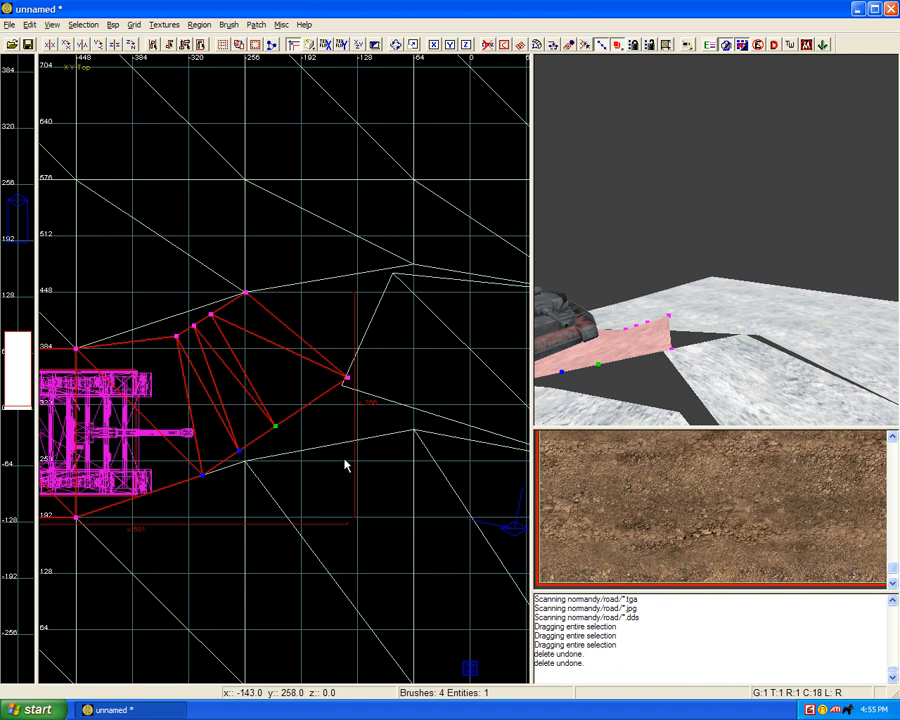
{"action": "key", "text": "Escape"}
{"action": "left_click_drag", "start_coordinate": [348, 383], "coordinate": [380, 300]}
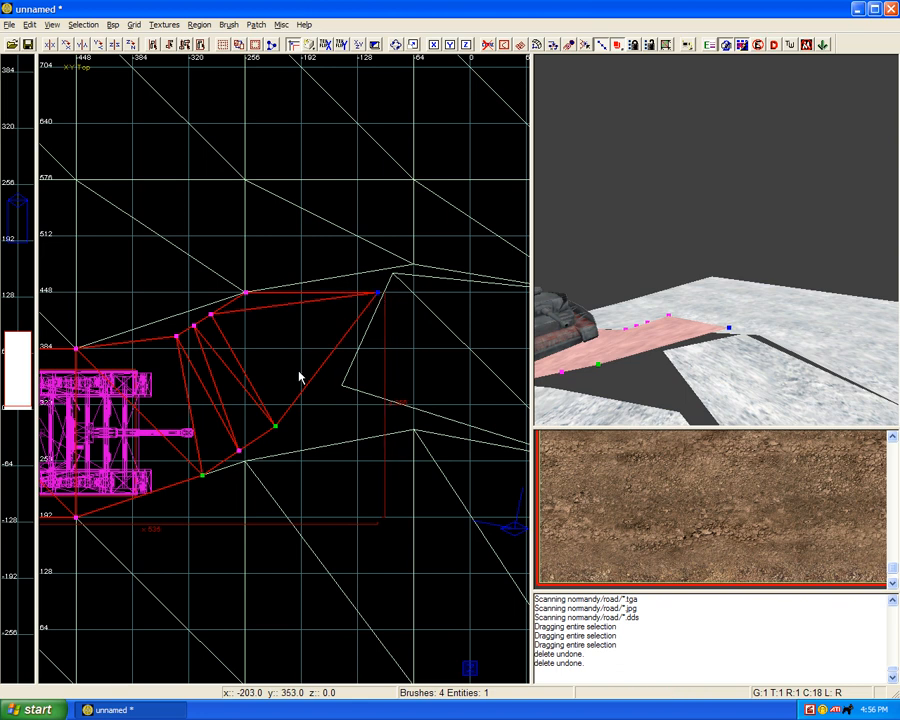
{"action": "left_click", "coordinate": [277, 428]}
{"action": "left_click_drag", "start_coordinate": [277, 428], "coordinate": [338, 401]}
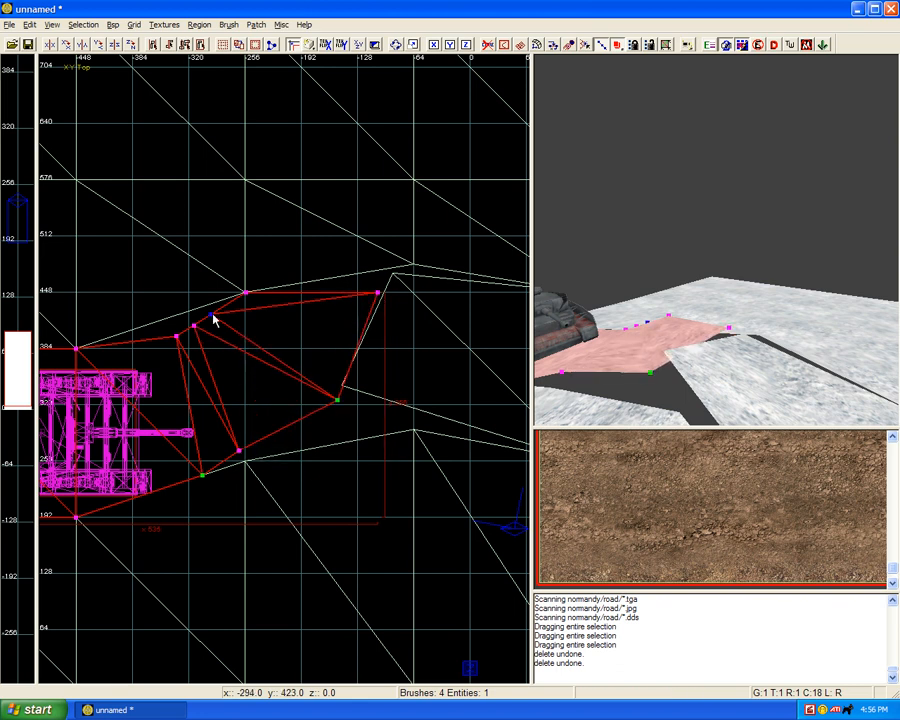
Step: Respace the tank-side piece's inner vertices to about (-276, 415), (-312, 400) and (-356, 391) on the upper edge and (-225, 268) on the lower
{"action": "mouse_move", "coordinate": [212, 317]}
{"action": "left_mouse_down"}
{"action": "mouse_move", "coordinate": [229, 325]}
{"action": "mouse_move", "coordinate": [202, 336]}
{"action": "left_mouse_up"}
{"action": "left_click", "coordinate": [194, 326]}
{"action": "left_click", "coordinate": [239, 452]}
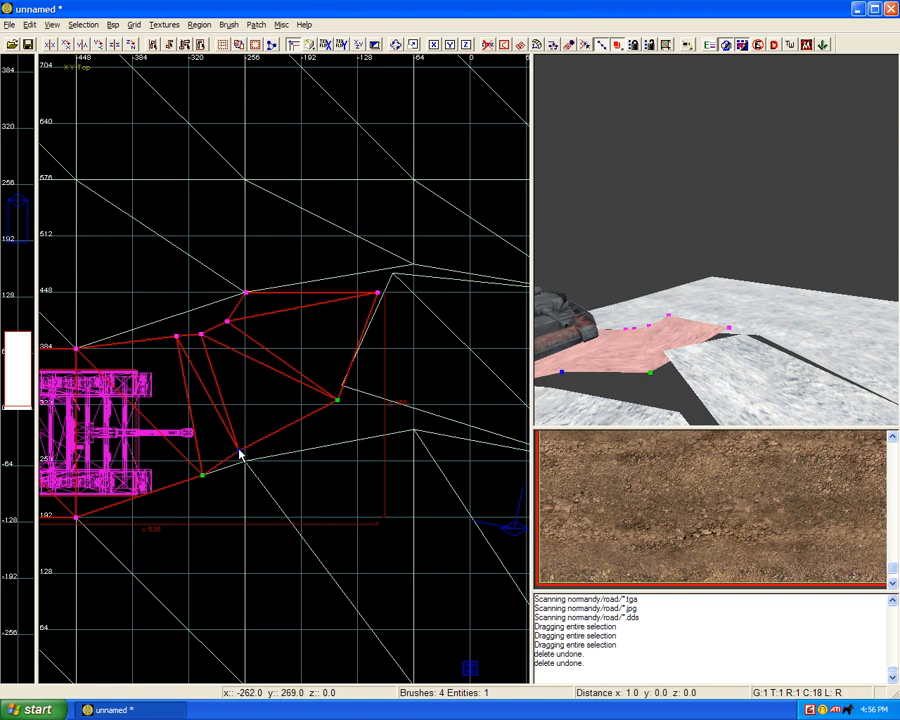
{"action": "left_click_drag", "start_coordinate": [239, 454], "coordinate": [272, 455]}
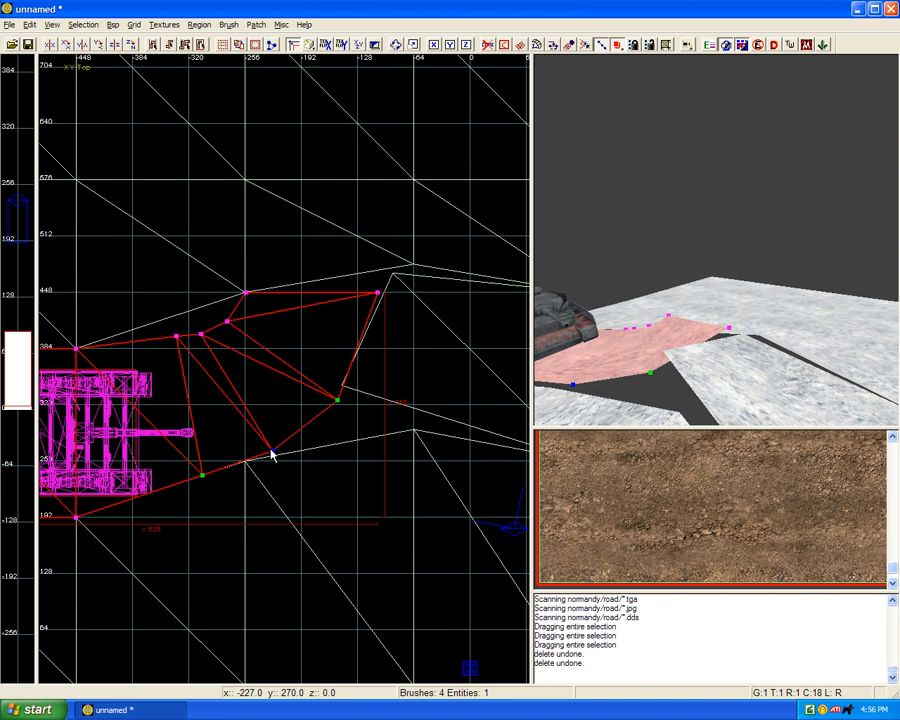
{"action": "left_click", "coordinate": [177, 337]}
{"action": "left_click_drag", "start_coordinate": [177, 339], "coordinate": [158, 344]}
{"action": "left_click", "coordinate": [200, 335]}
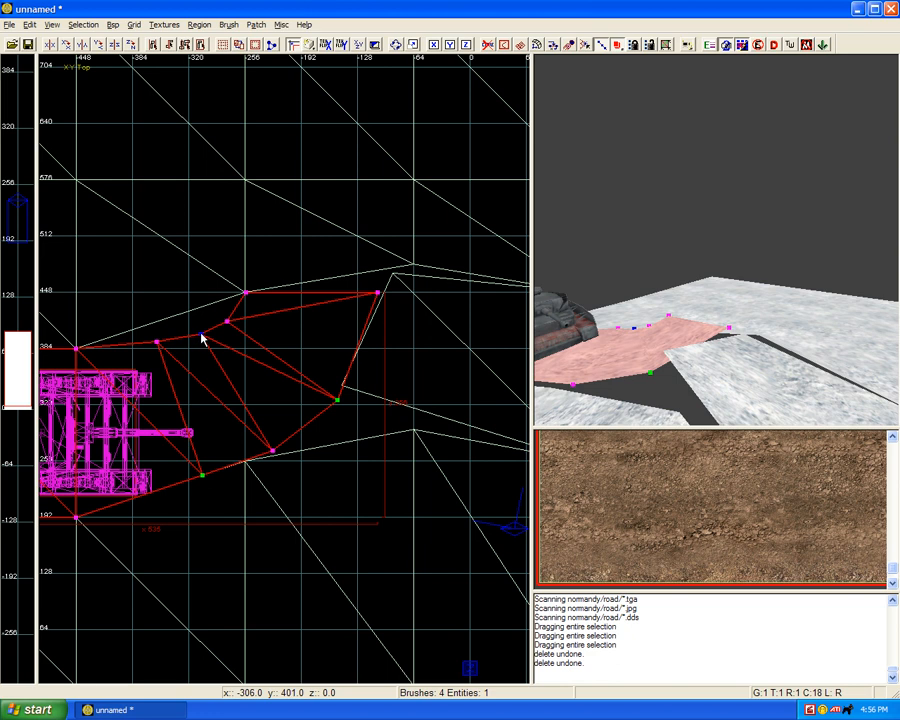
{"action": "left_click_drag", "start_coordinate": [201, 334], "coordinate": [196, 334]}
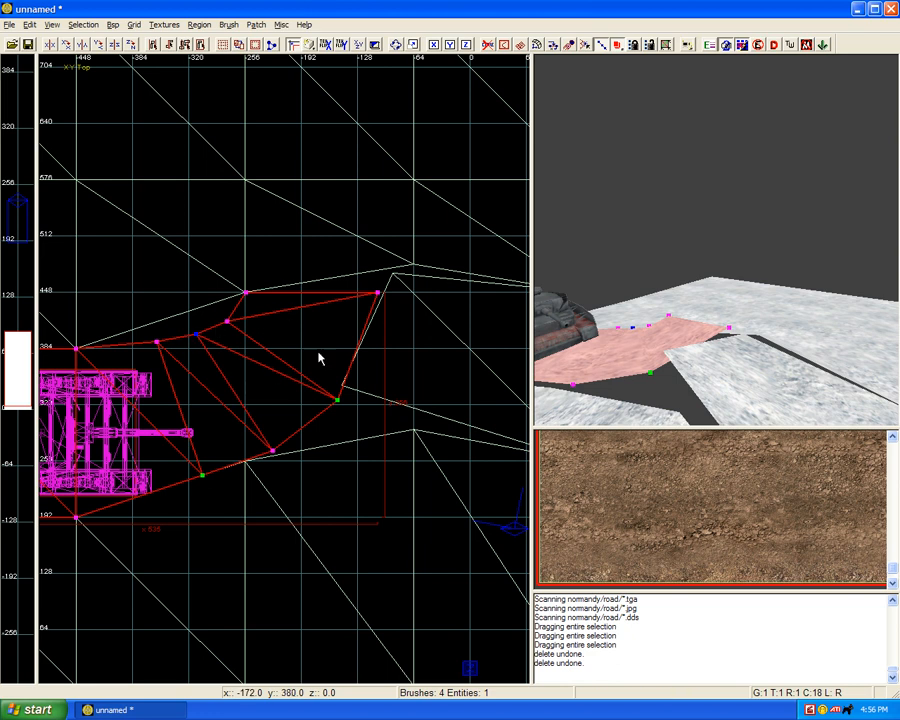
{"action": "left_click", "coordinate": [381, 346]}
{"action": "key", "text": "Escape"}
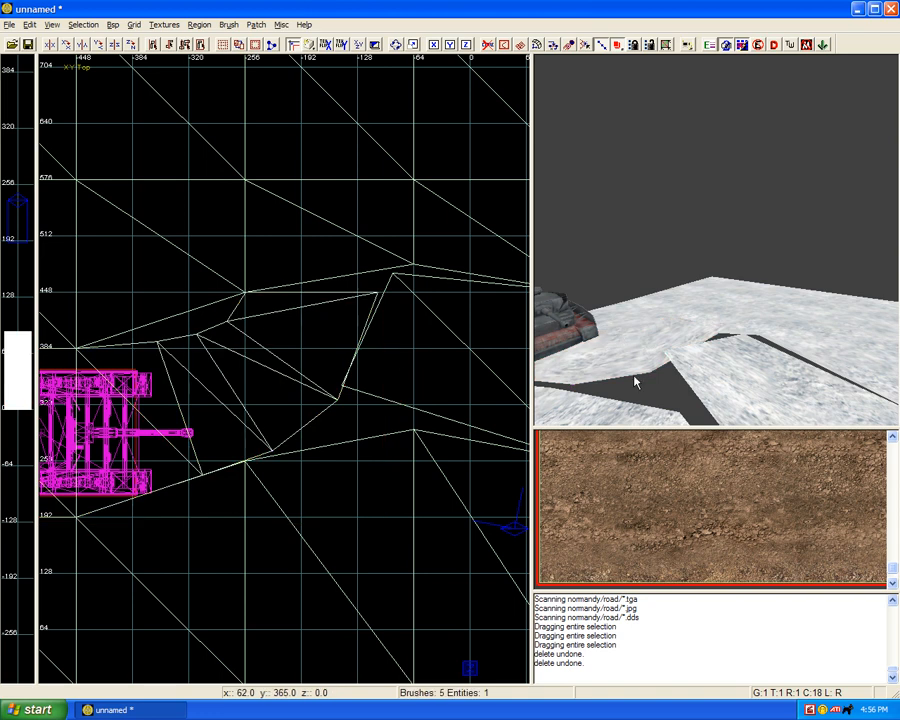
Step: Move the lower snow terrain's vertex at (-256, 256) to about (-302, 238), and insert a vertex column between it and the x -64 vertex
{"action": "left_click", "coordinate": [302, 386], "text": "shift"}
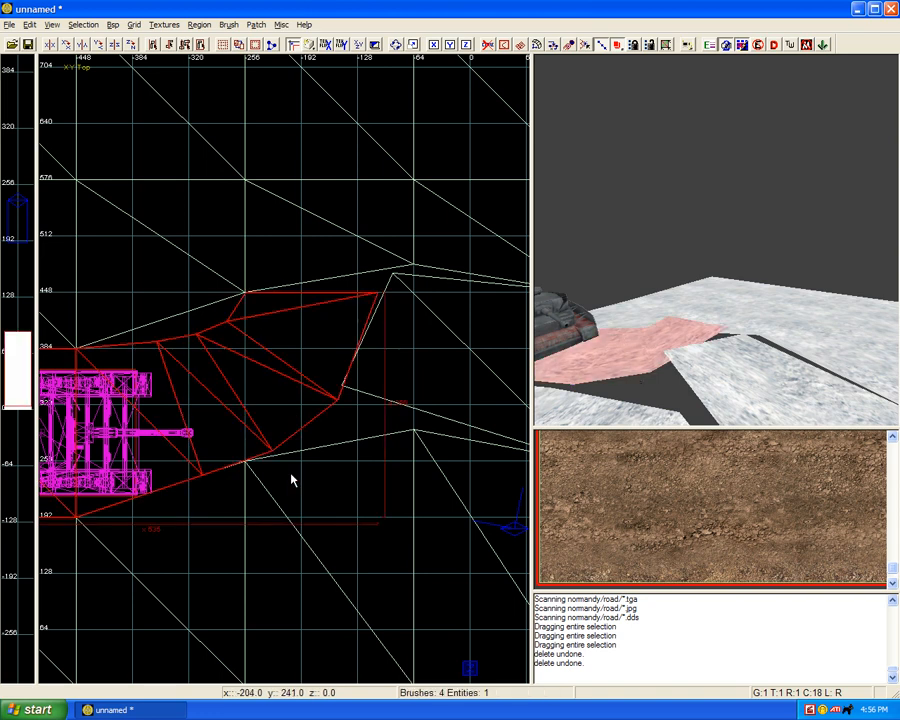
{"action": "key", "text": "Escape"}
{"action": "left_click", "coordinate": [609, 409], "text": "shift"}
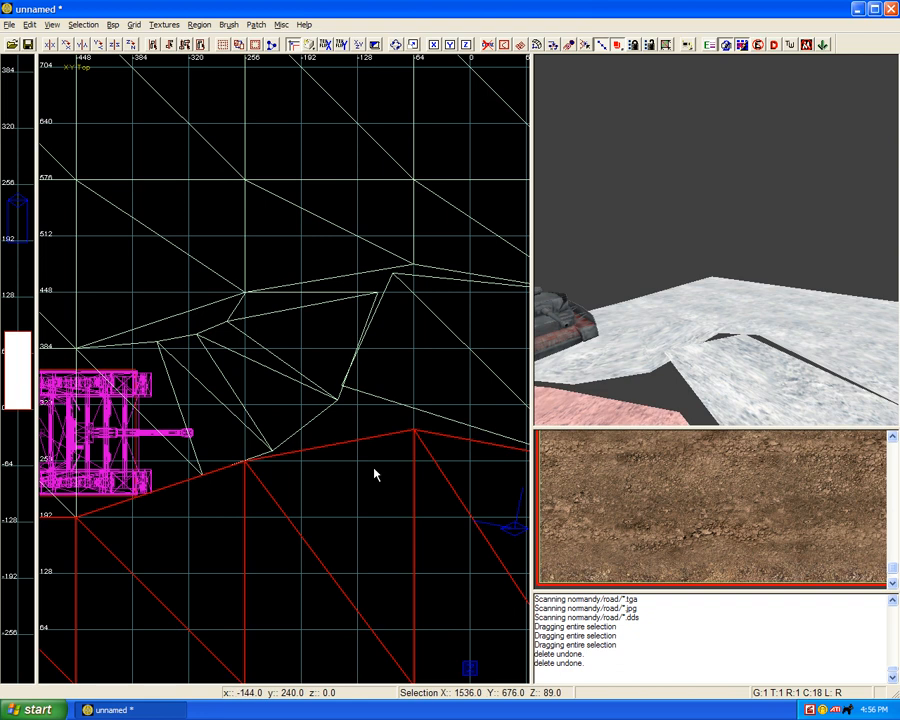
{"action": "key", "text": "v"}
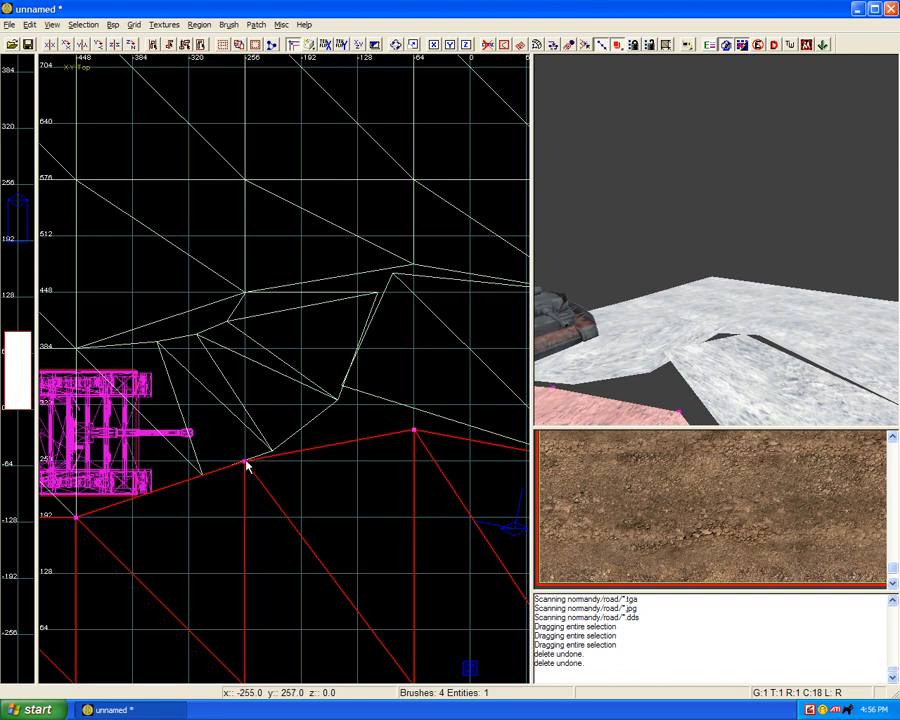
{"action": "left_click_drag", "start_coordinate": [245, 462], "coordinate": [205, 478]}
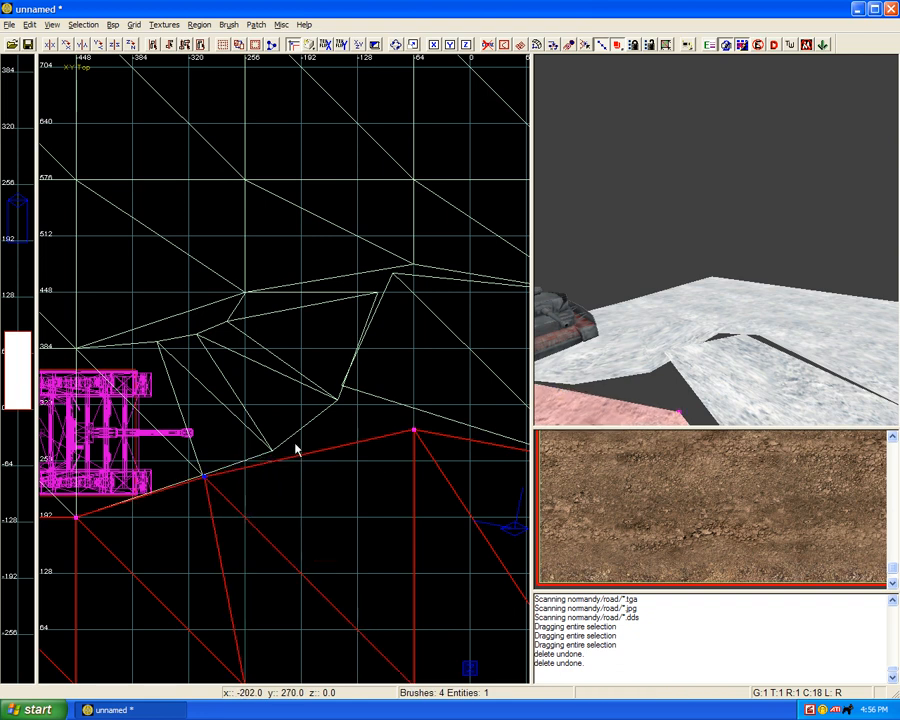
{"action": "left_click_drag", "start_coordinate": [176, 400], "coordinate": [420, 512]}
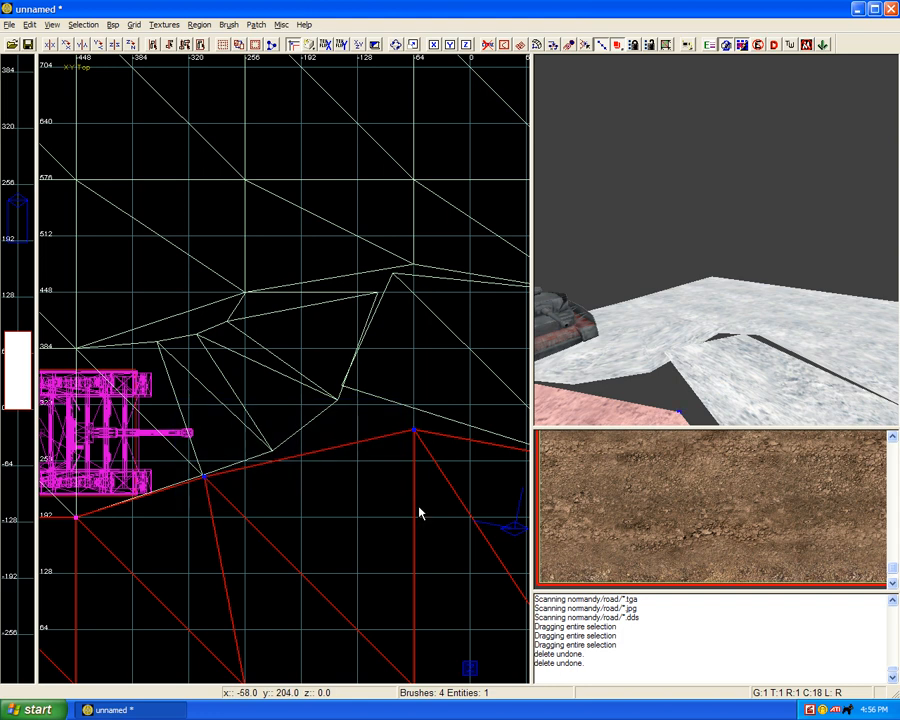
{"action": "key", "text": "shift+x"}
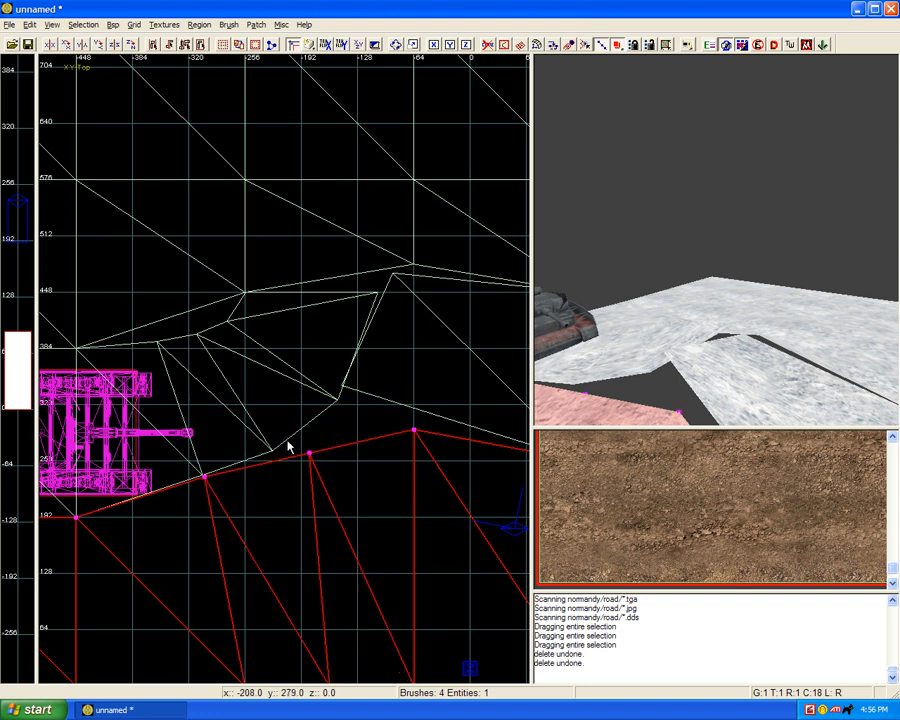
Step: Move the lower terrain's inserted edge vertex to about (-223, 268) and its x -64 edge vertex to about (-140, 332), matching the strip's lower edge
{"action": "left_click", "coordinate": [310, 455]}
{"action": "left_click_drag", "start_coordinate": [278, 409], "coordinate": [309, 455]}
{"action": "scroll", "coordinate": [285, 454], "scroll_direction": "up", "scroll_amount": 2}
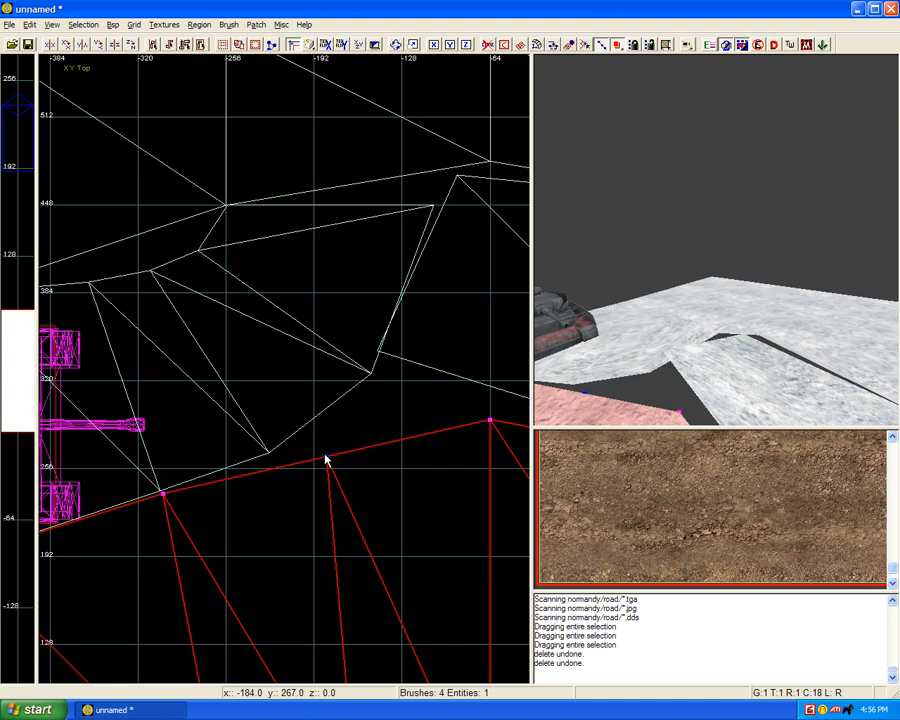
{"action": "left_click_drag", "start_coordinate": [314, 441], "coordinate": [331, 463]}
{"action": "left_click_drag", "start_coordinate": [326, 459], "coordinate": [271, 454]}
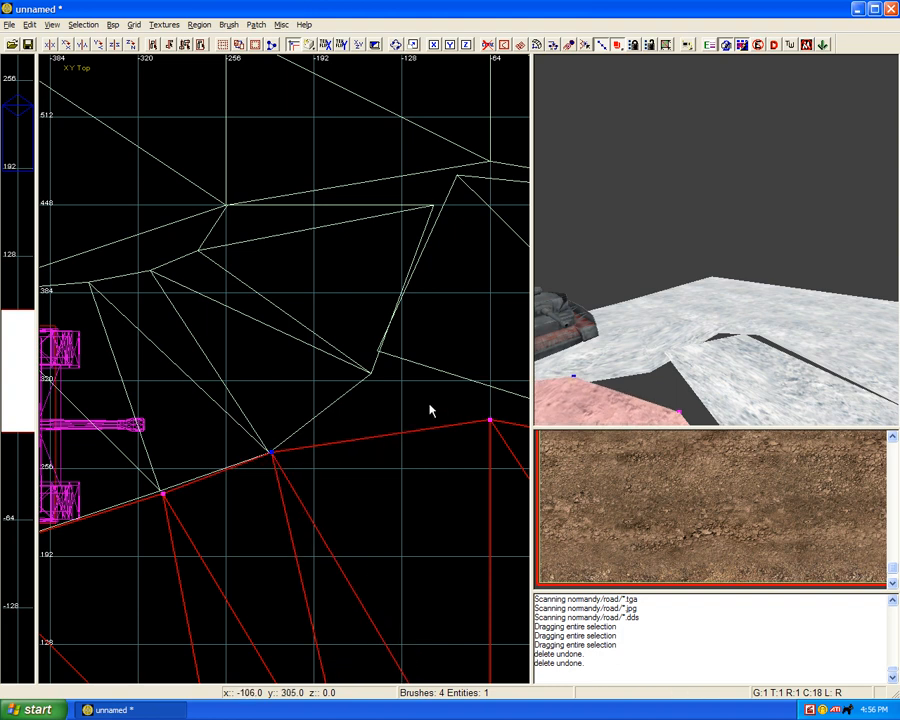
{"action": "left_click", "coordinate": [489, 421]}
{"action": "left_click_drag", "start_coordinate": [489, 422], "coordinate": [386, 368]}
{"action": "key", "text": "Escape"}
Step: Weld the lower terrain to both strip pieces at the shared points near (-146, 341), (-223, 267) and (-302, 238)
{"action": "right_click_drag", "start_coordinate": [653, 362], "coordinate": [698, 382]}
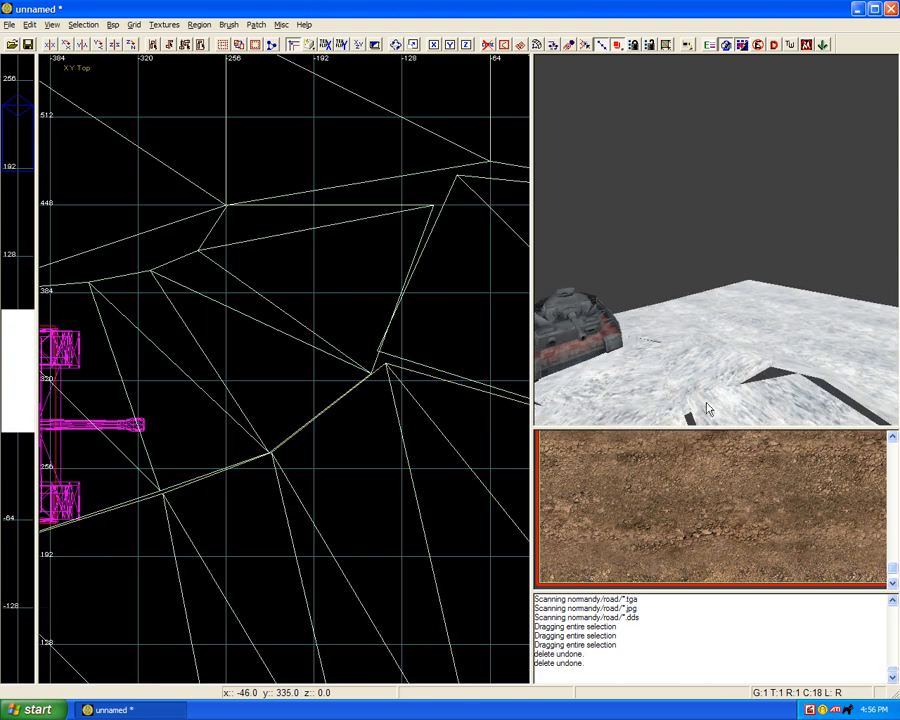
{"action": "left_click_drag", "start_coordinate": [706, 404], "coordinate": [661, 406], "text": "shift"}
{"action": "left_click", "coordinate": [661, 407], "text": "shift"}
{"action": "left_click", "coordinate": [652, 406], "text": "shift"}
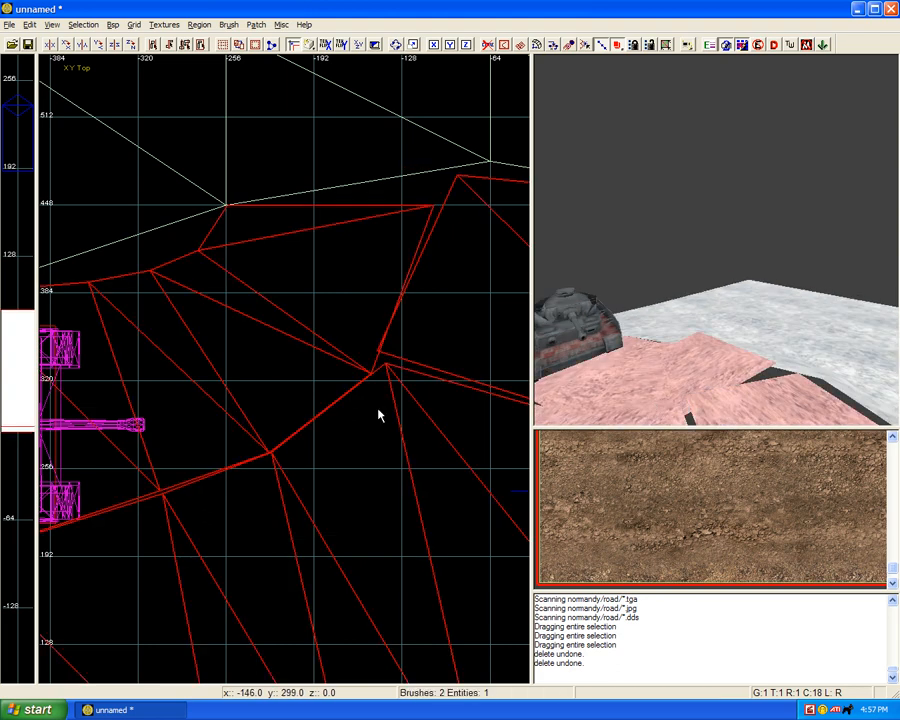
{"action": "key", "text": "v"}
{"action": "key", "text": "w"}
{"action": "left_click_drag", "start_coordinate": [248, 431], "coordinate": [293, 482]}
{"action": "key", "text": "w"}
{"action": "left_click_drag", "start_coordinate": [147, 474], "coordinate": [193, 515]}
{"action": "key", "text": "w"}
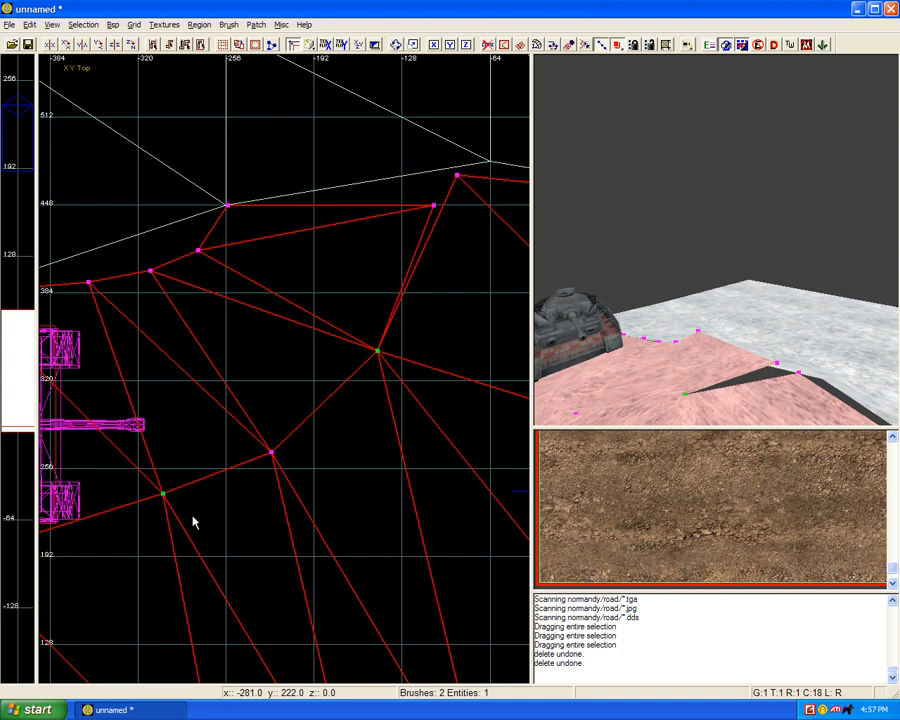
{"action": "right_click_drag", "start_coordinate": [387, 383], "coordinate": [326, 443]}
{"action": "key", "text": "Escape"}
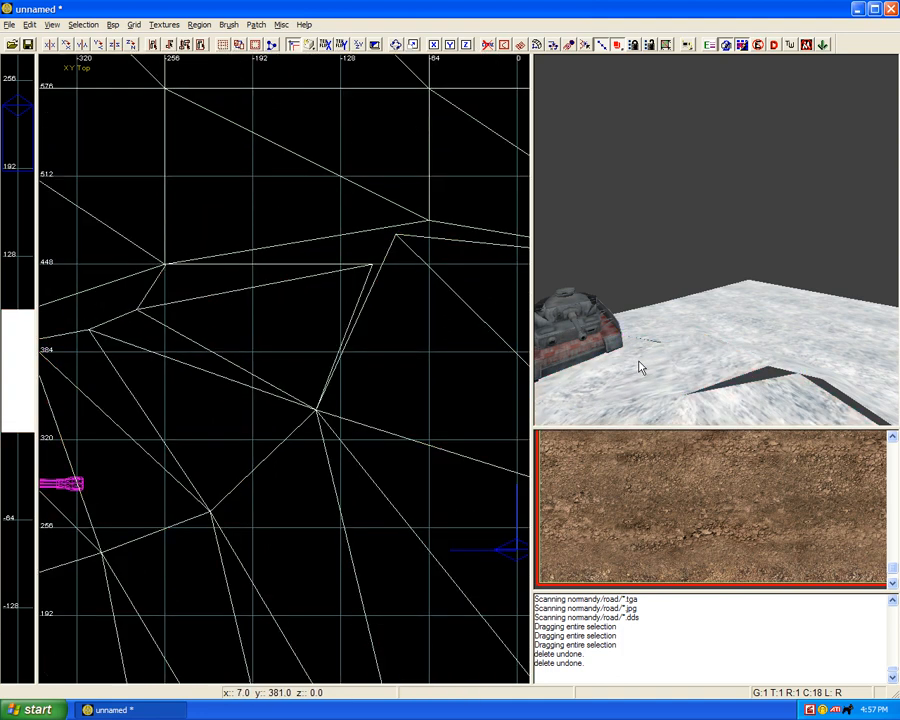
Step: Select both strip pieces with the upper terrain, and move the far strip's upper corner onto the tank-side piece's corner near (-105, 448)
{"action": "key", "text": "Left"}
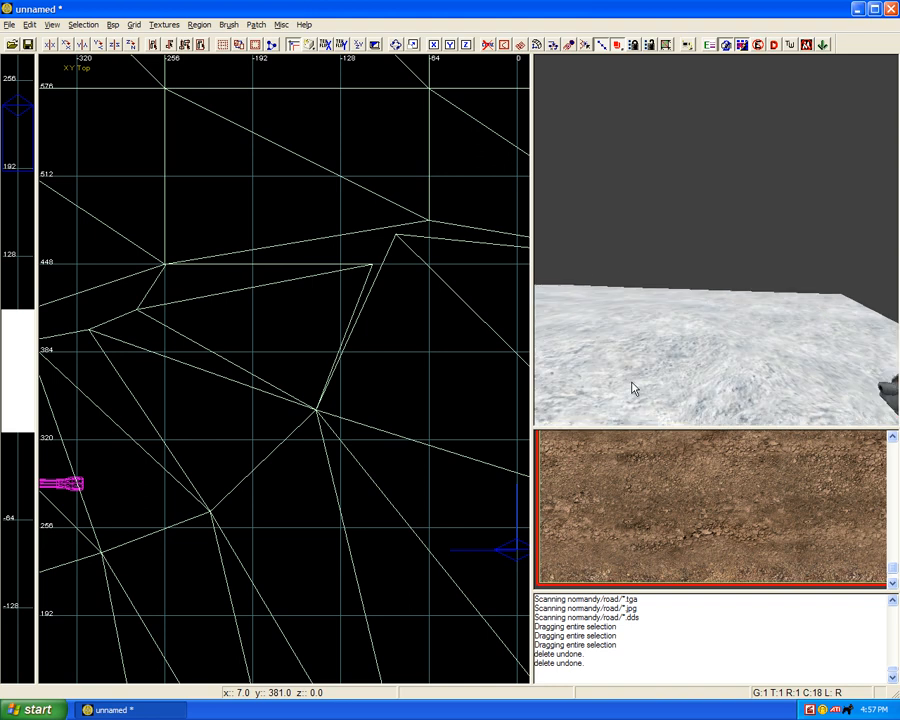
{"action": "key", "text": "Left"}
{"action": "left_click", "coordinate": [638, 345], "text": "shift"}
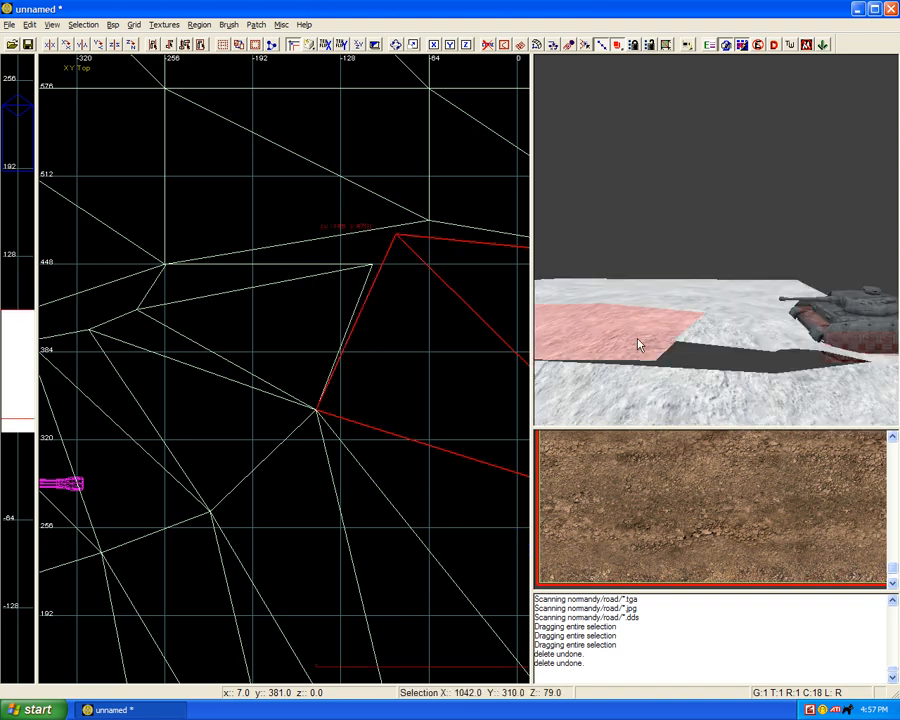
{"action": "left_click", "coordinate": [684, 351], "text": "shift"}
{"action": "left_click", "coordinate": [696, 345], "text": "shift"}
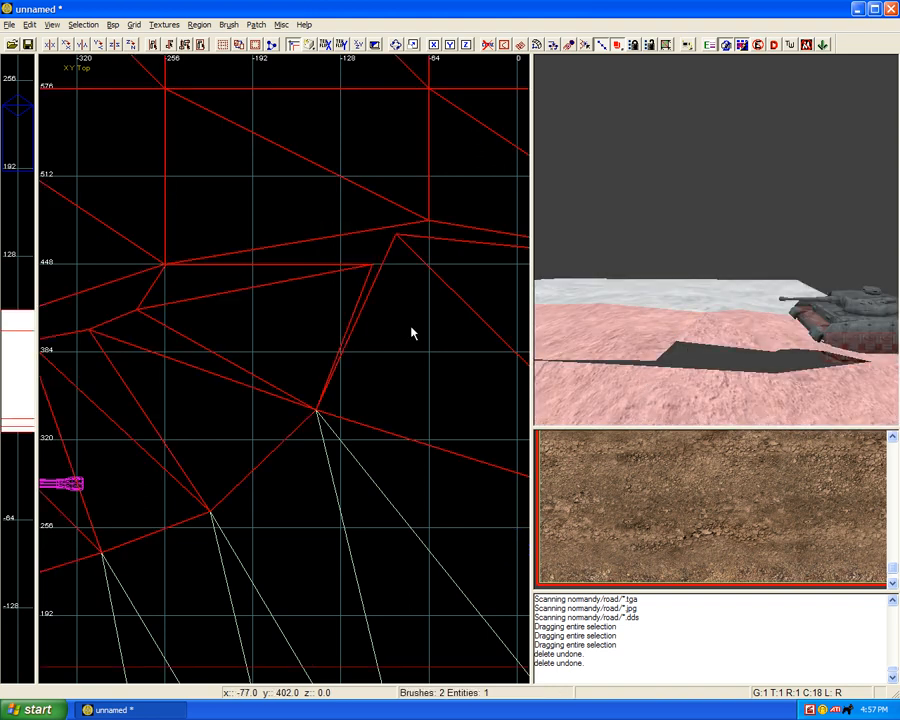
{"action": "right_click_drag", "start_coordinate": [411, 327], "coordinate": [361, 361]}
{"action": "key", "text": "v"}
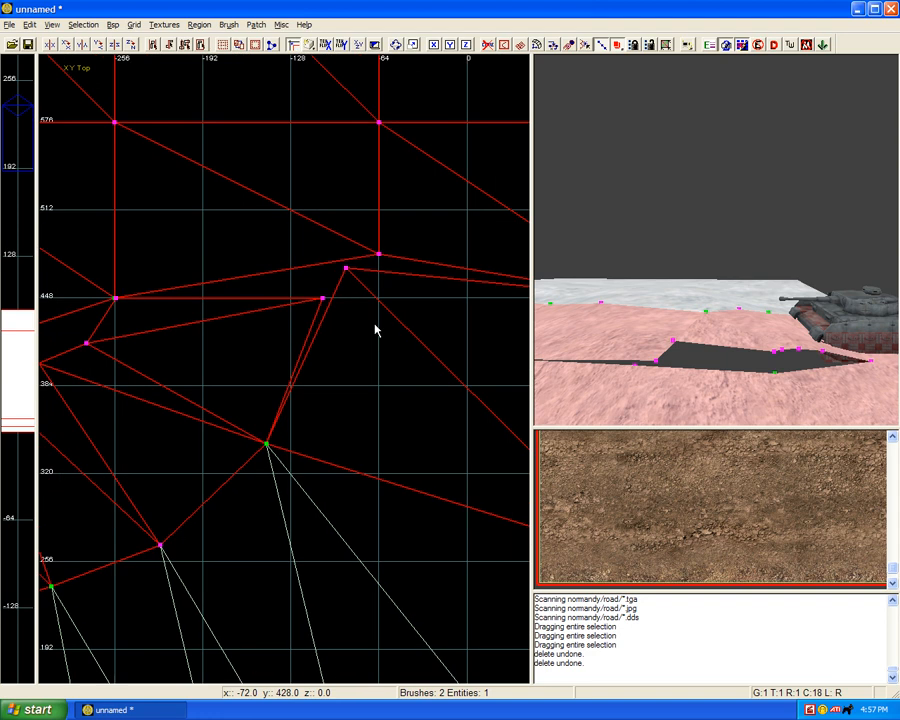
{"action": "left_click_drag", "start_coordinate": [348, 271], "coordinate": [326, 301]}
Step: Move the upper terrain's edge vertex at x -64 onto the strip corner near (-105, 448), undoing the accidental move of the whole selection
{"action": "left_click", "coordinate": [379, 256]}
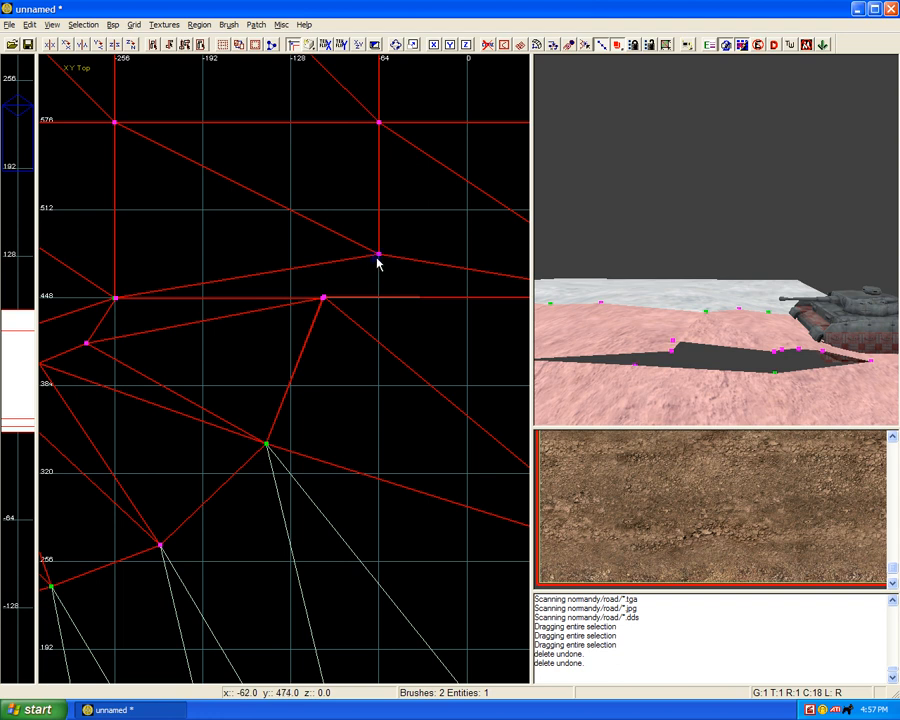
{"action": "left_click_drag", "start_coordinate": [377, 256], "coordinate": [357, 272]}
{"action": "left_click", "coordinate": [378, 256]}
{"action": "mouse_move", "coordinate": [378, 258]}
{"action": "left_mouse_down"}
{"action": "mouse_move", "coordinate": [339, 292]}
{"action": "mouse_move", "coordinate": [313, 288]}
{"action": "mouse_move", "coordinate": [355, 342]}
{"action": "left_mouse_up"}
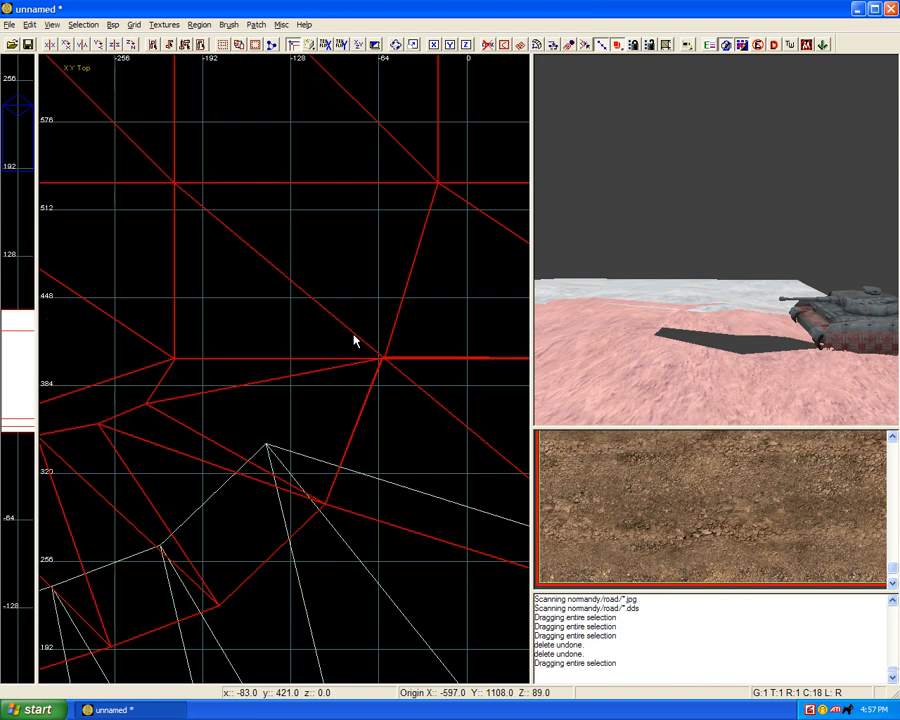
{"action": "key", "text": "ctrl+z"}
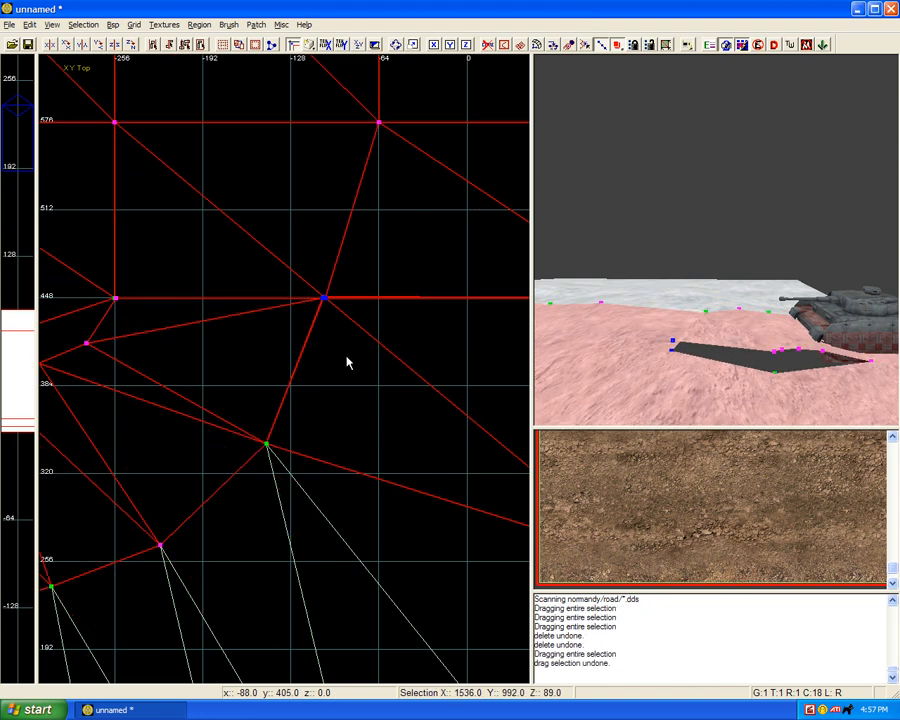
Step: Weld the overlapping terrain and strip vertices near (-105, 448) and (-256, 448), then clear the selection
{"action": "key", "text": "w"}
{"action": "right_click_drag", "start_coordinate": [240, 328], "coordinate": [325, 326]}
{"action": "left_click_drag", "start_coordinate": [179, 273], "coordinate": [232, 329]}
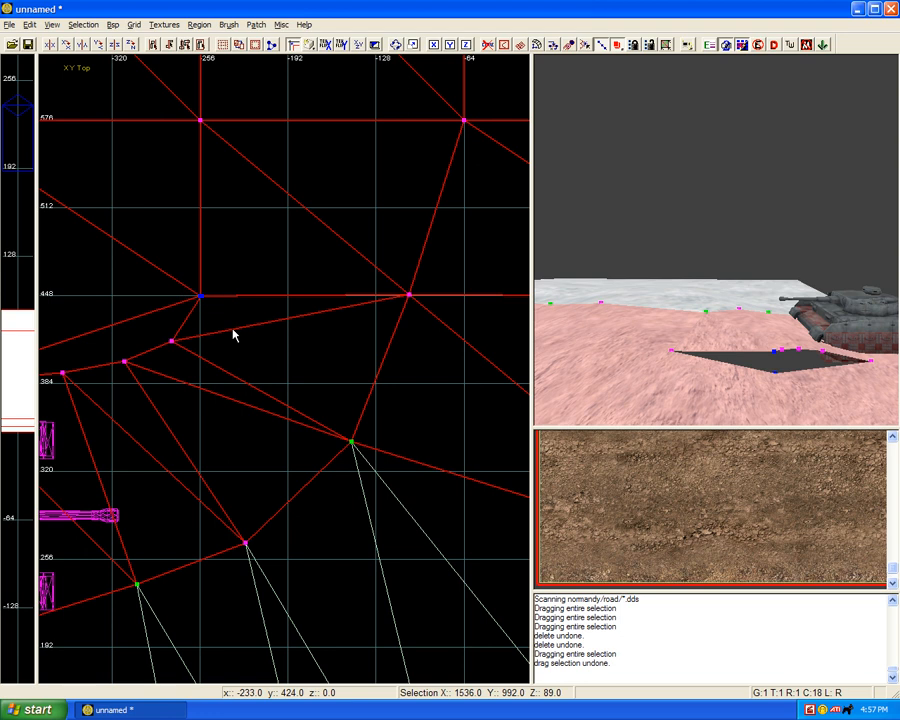
{"action": "key", "text": "w"}
{"action": "key", "text": "Escape"}
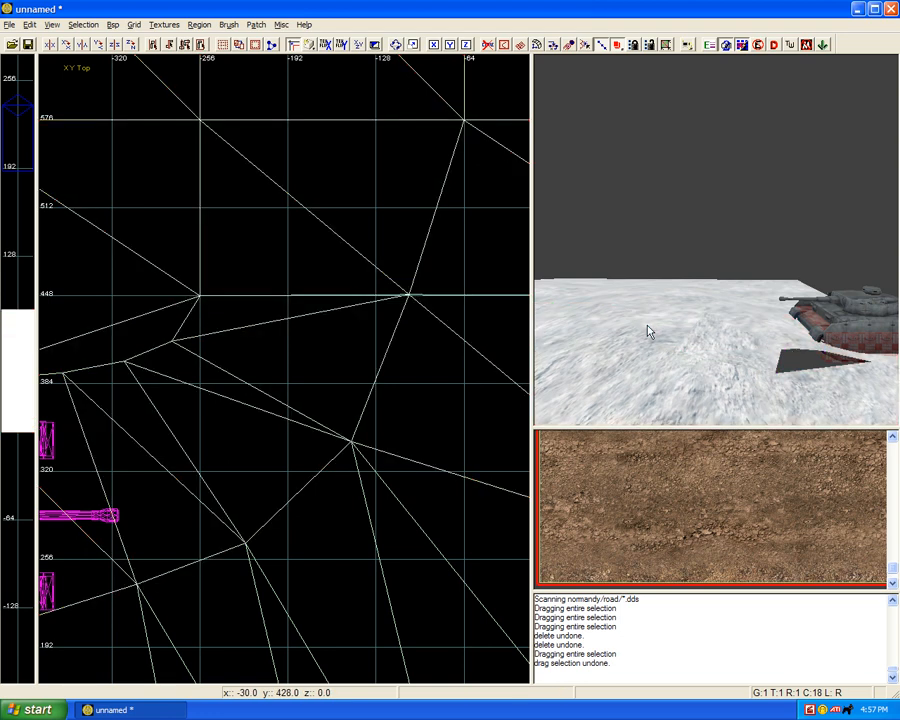
Step: Insert three vertex columns into the upper terrain between x -448 and -256, at about x -352, -400 and -424
{"action": "right_click_drag", "start_coordinate": [685, 339], "coordinate": [691, 352]}
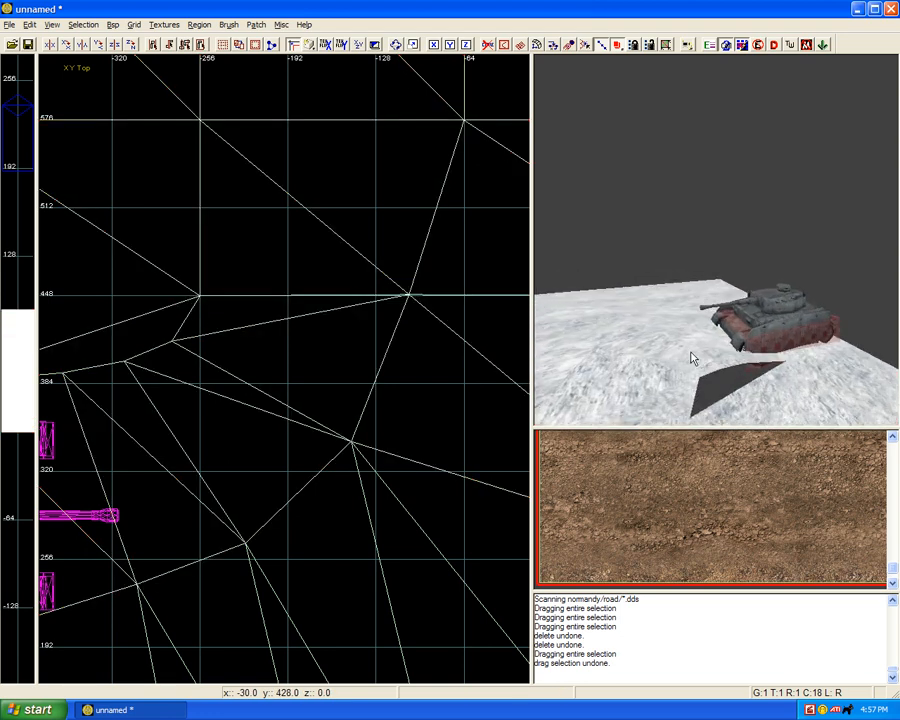
{"action": "left_click", "coordinate": [748, 402], "text": "shift"}
{"action": "scroll", "coordinate": [323, 384], "scroll_direction": "down", "scroll_amount": 2}
{"action": "right_click_drag", "start_coordinate": [323, 384], "coordinate": [434, 360]}
{"action": "scroll", "coordinate": [323, 384], "scroll_direction": "up", "scroll_amount": 1}
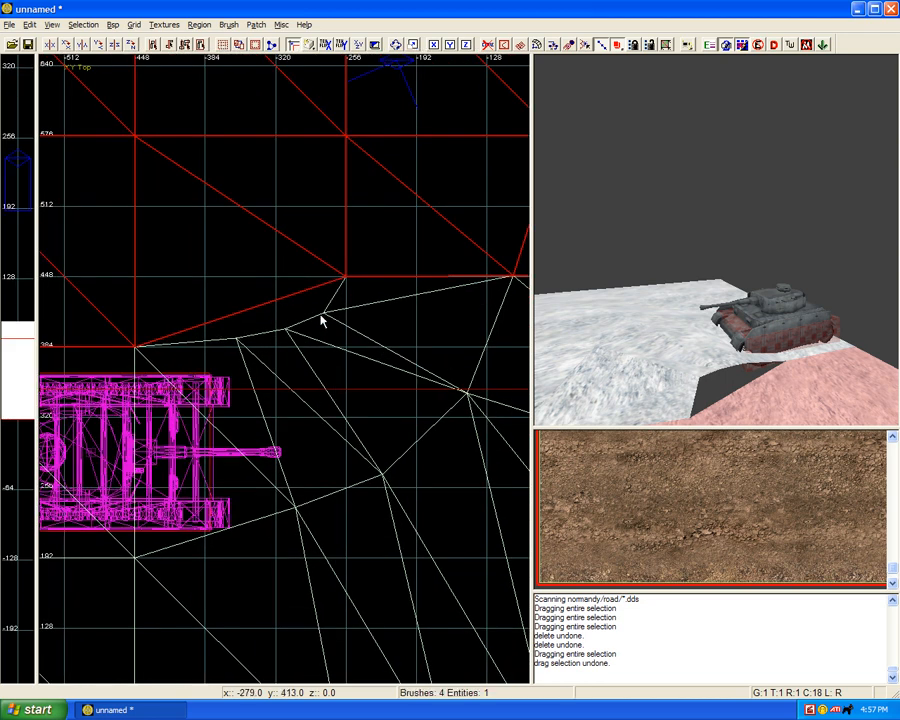
{"action": "key", "text": "v"}
{"action": "key", "text": "ctrl+shift+KP_Add"}
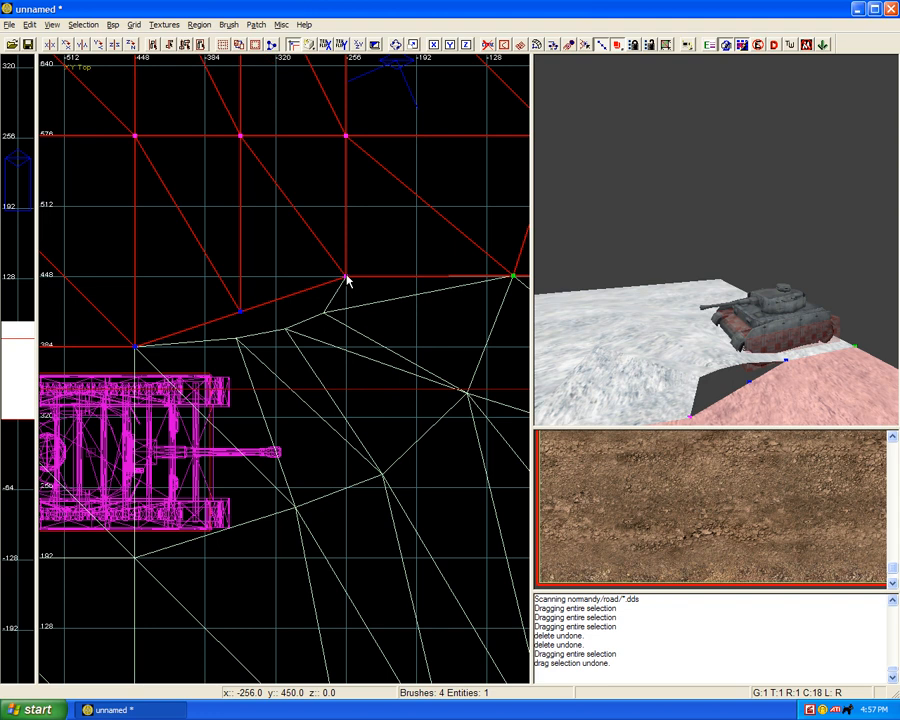
{"action": "key", "text": "ctrl+shift+KP_Add"}
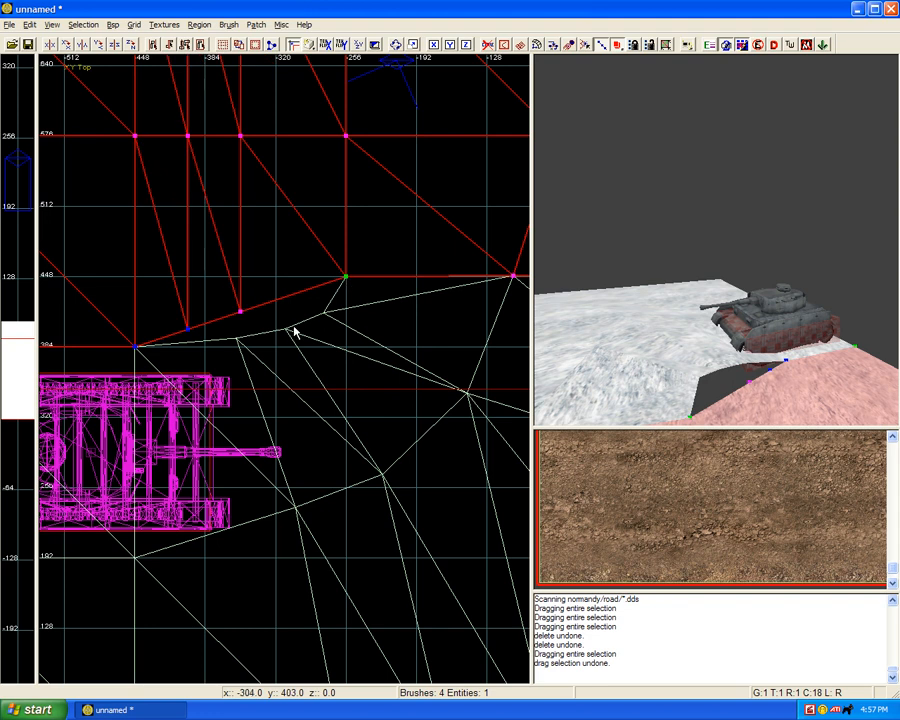
{"action": "key", "text": "ctrl+shift+KP_Add"}
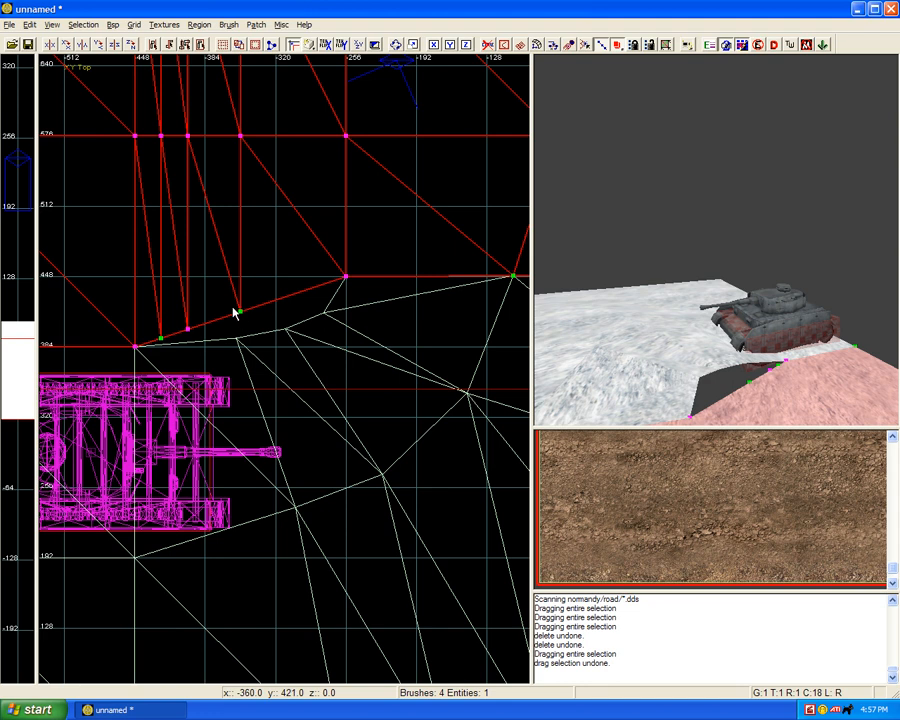
{"action": "scroll", "coordinate": [249, 318], "scroll_direction": "up", "scroll_amount": 1}
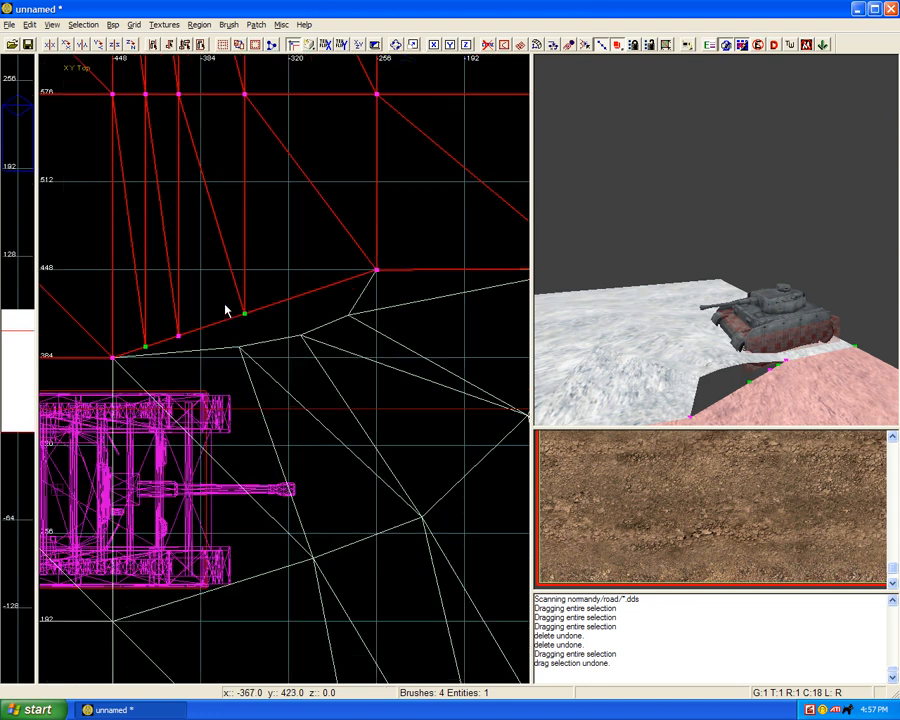
Step: Move the three new edge vertices of the upper terrain onto the matching strip vertices near (-277, 414), (-311, 399) and (-356, 392)
{"action": "key", "text": "v"}
{"action": "key", "text": "v"}
{"action": "left_click_drag", "start_coordinate": [225, 304], "coordinate": [346, 316]}
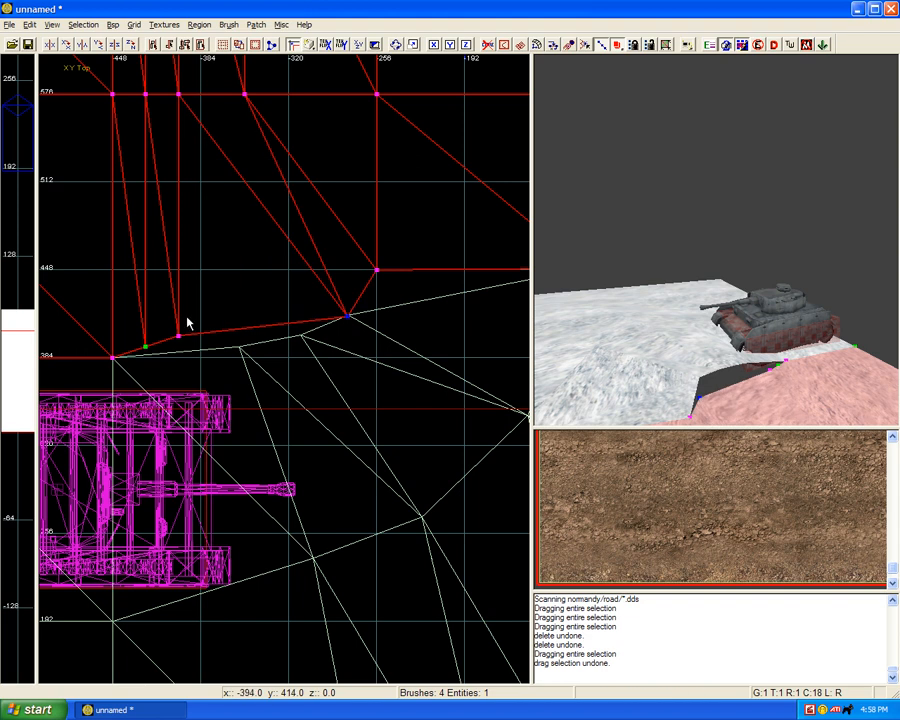
{"action": "left_click_drag", "start_coordinate": [179, 340], "coordinate": [300, 336]}
{"action": "left_click_drag", "start_coordinate": [132, 334], "coordinate": [225, 347]}
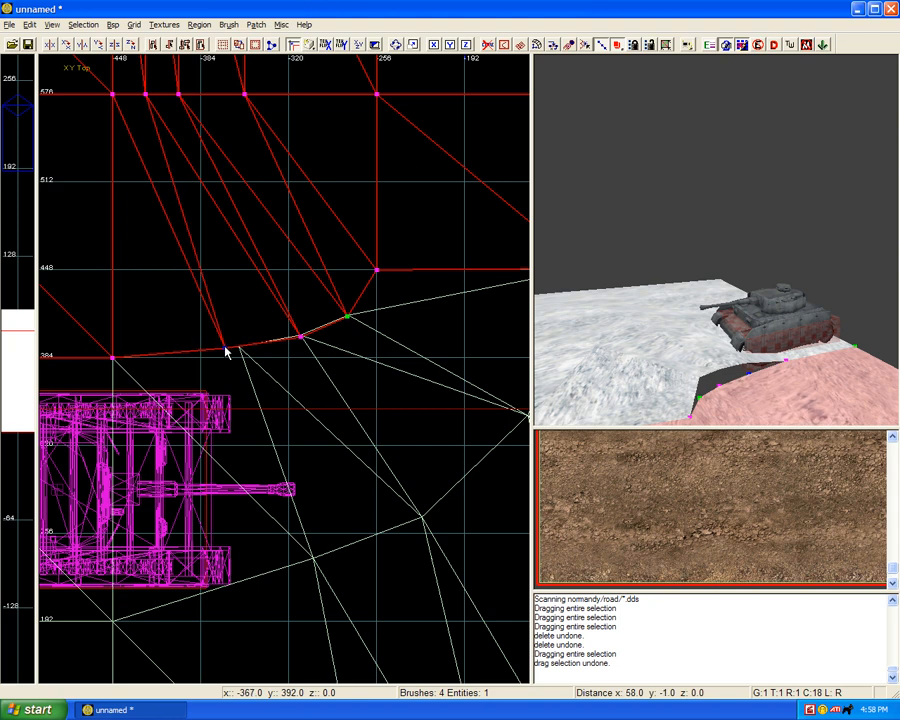
Step: Add the tank-side strip to the selection and weld its overlapping vertices to the upper terrain near x -277, -311 and -356
{"action": "left_click", "coordinate": [680, 336], "text": "shift"}
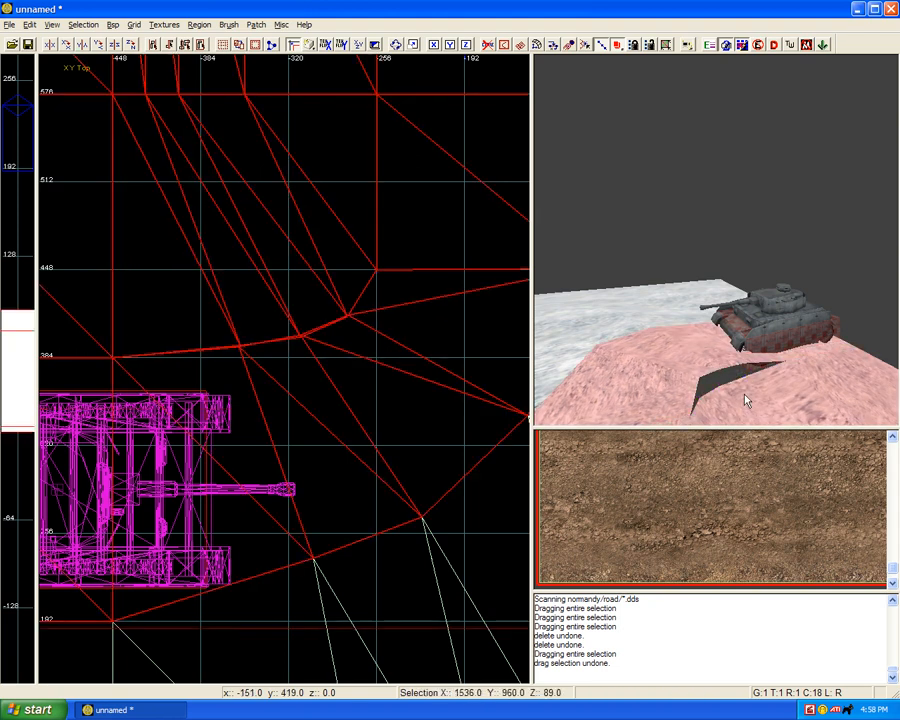
{"action": "key", "text": "v"}
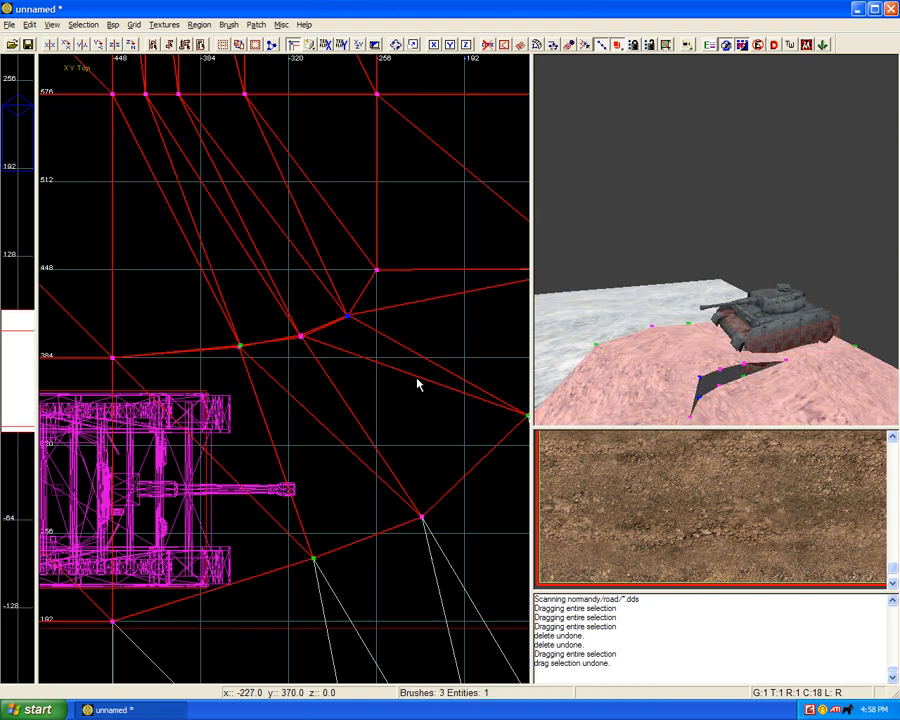
{"action": "key", "text": "w"}
{"action": "left_click_drag", "start_coordinate": [285, 307], "coordinate": [317, 364]}
{"action": "key", "text": "w"}
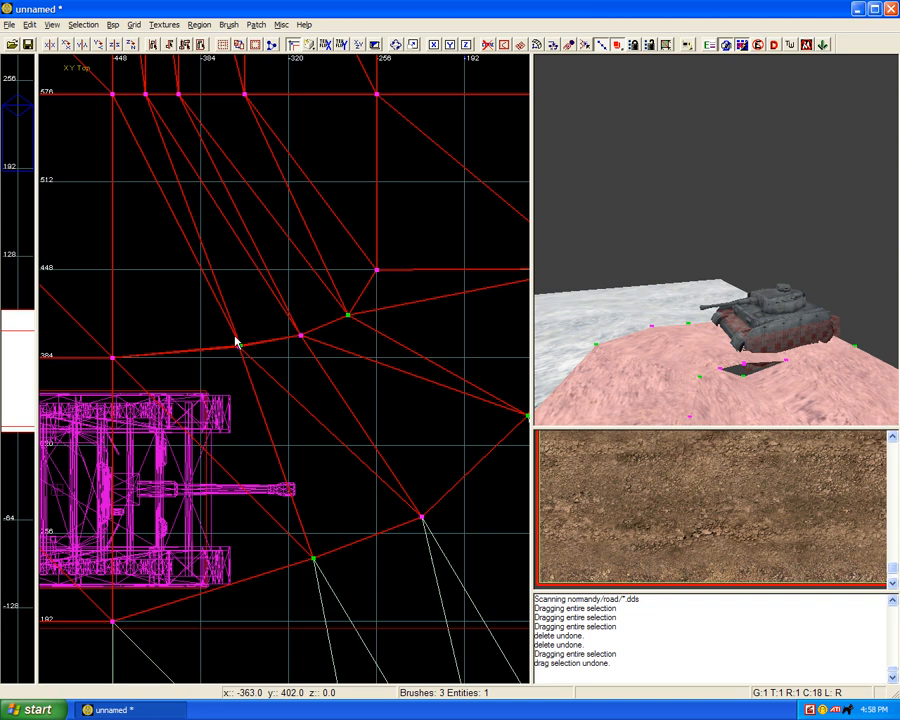
{"action": "left_click_drag", "start_coordinate": [233, 335], "coordinate": [258, 359]}
{"action": "key", "text": "w"}
{"action": "right_click_drag", "start_coordinate": [695, 336], "coordinate": [695, 336], "text": "ctrl"}
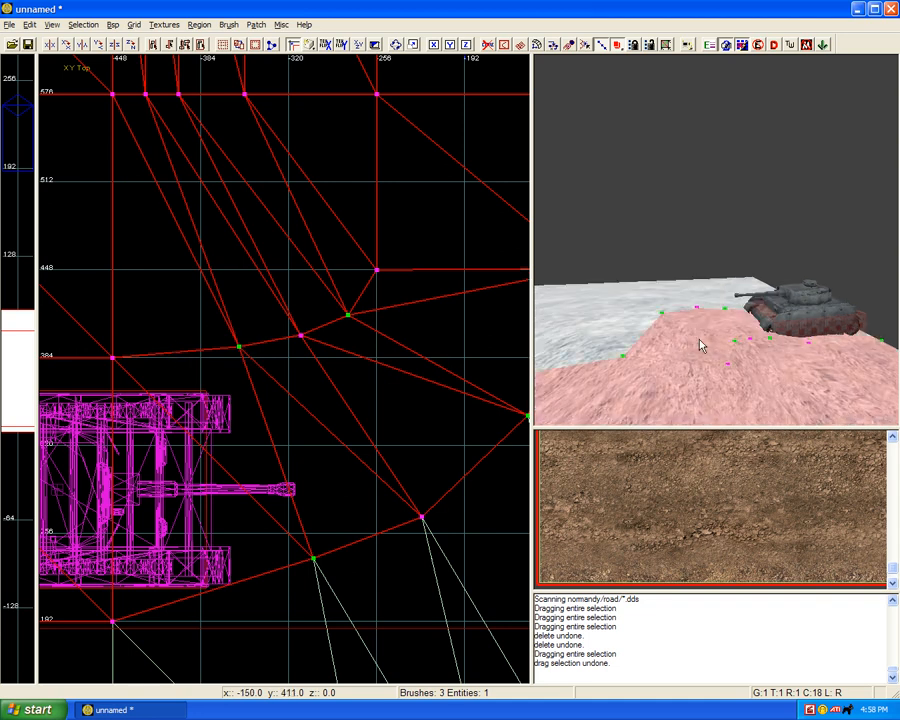
Step: Select only the tank-side strip piece, hide everything else, and show it in the XZ front view
{"action": "key", "text": "Escape"}
{"action": "left_click", "coordinate": [697, 342], "text": "shift"}
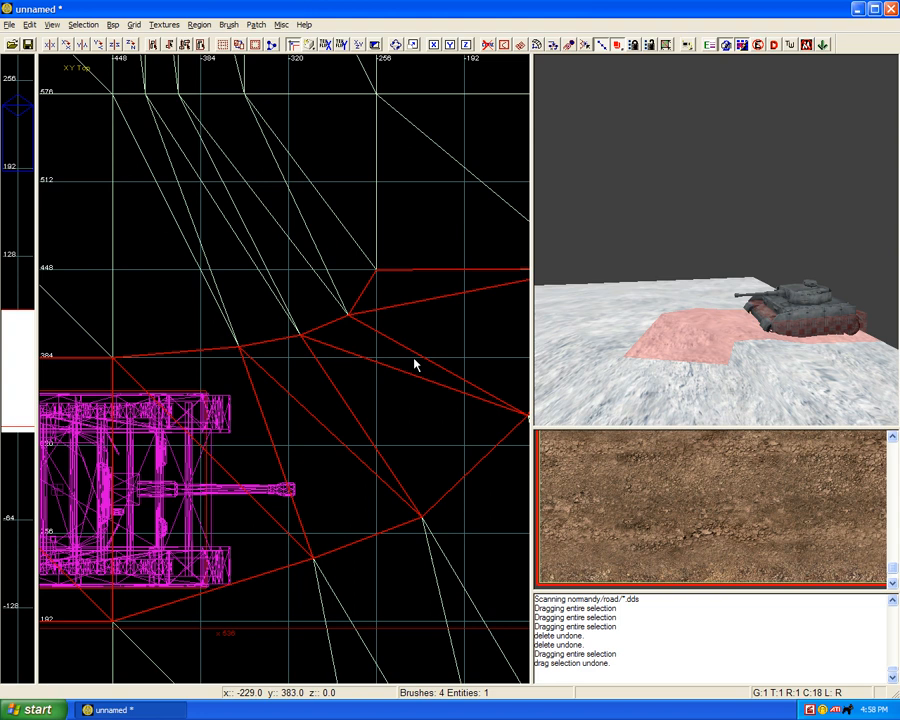
{"action": "key", "text": "alt+h"}
{"action": "key", "text": "ctrl+Tab"}
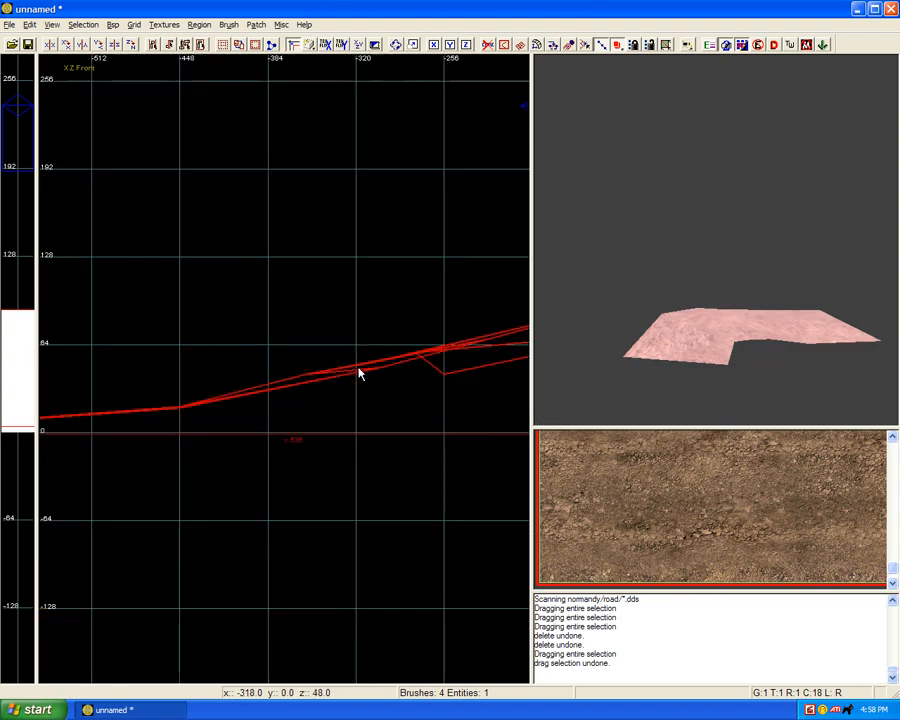
Step: Duplicate the tank-side strip and raise the copy 8 units above the original, using grid size 8
{"action": "right_click_drag", "start_coordinate": [358, 367], "coordinate": [87, 399]}
{"action": "scroll", "coordinate": [372, 361], "scroll_direction": "up", "scroll_amount": 2}
{"action": "key", "text": "4"}
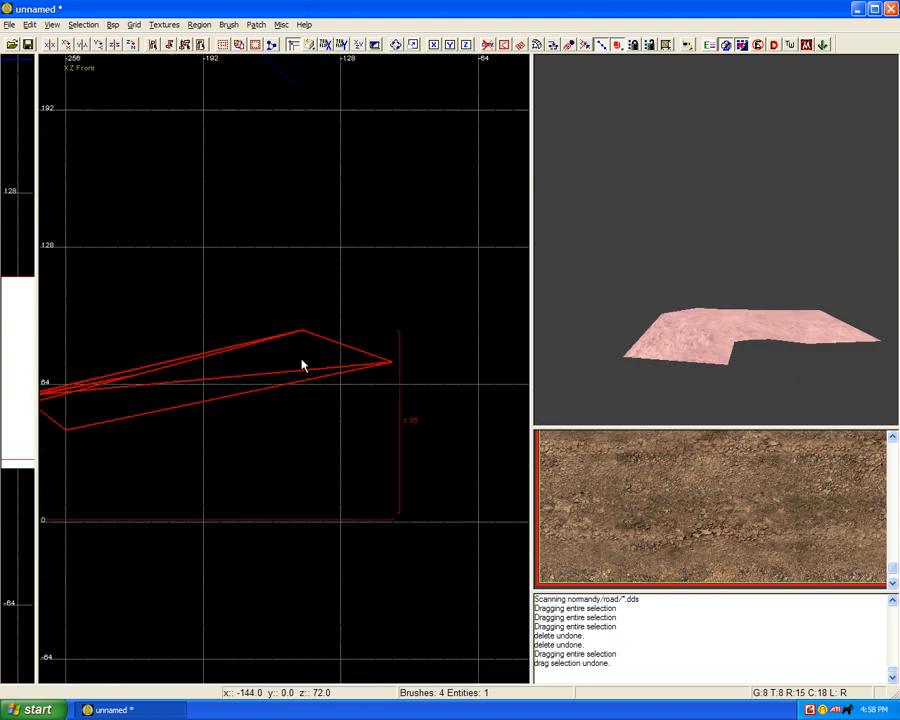
{"action": "key", "text": "space"}
{"action": "left_click_drag", "start_coordinate": [302, 373], "coordinate": [295, 334]}
Step: Texture the strip copy with normandy/road/decal_clampy@dirtpath using natural patch mapping, and lower it back flush onto the original strip
{"action": "left_click", "coordinate": [655, 462]}
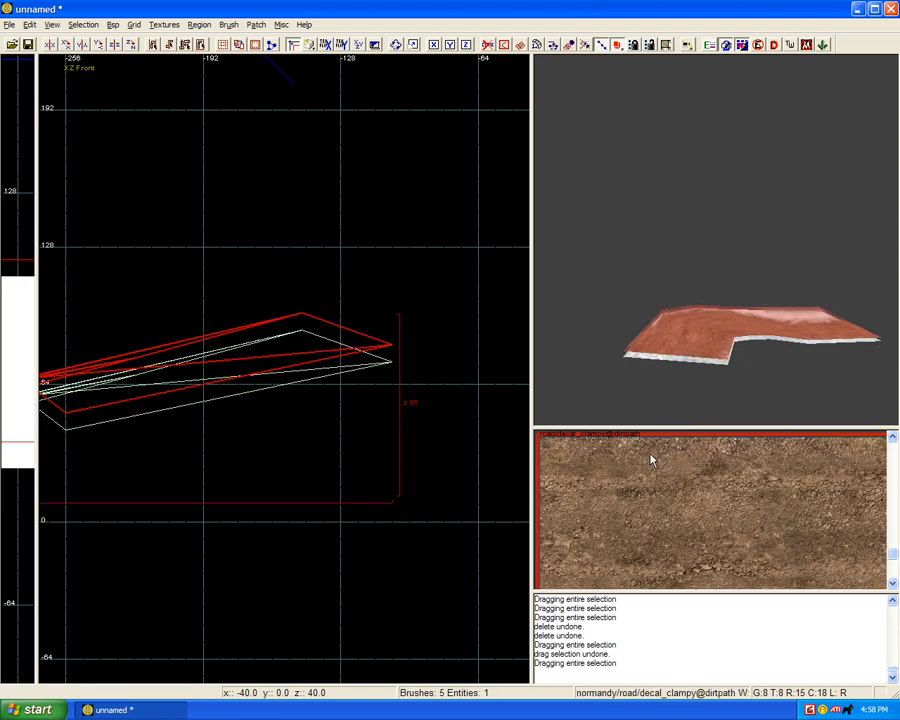
{"action": "scroll", "coordinate": [663, 367], "scroll_direction": "up", "scroll_amount": 2}
{"action": "key", "text": "s"}
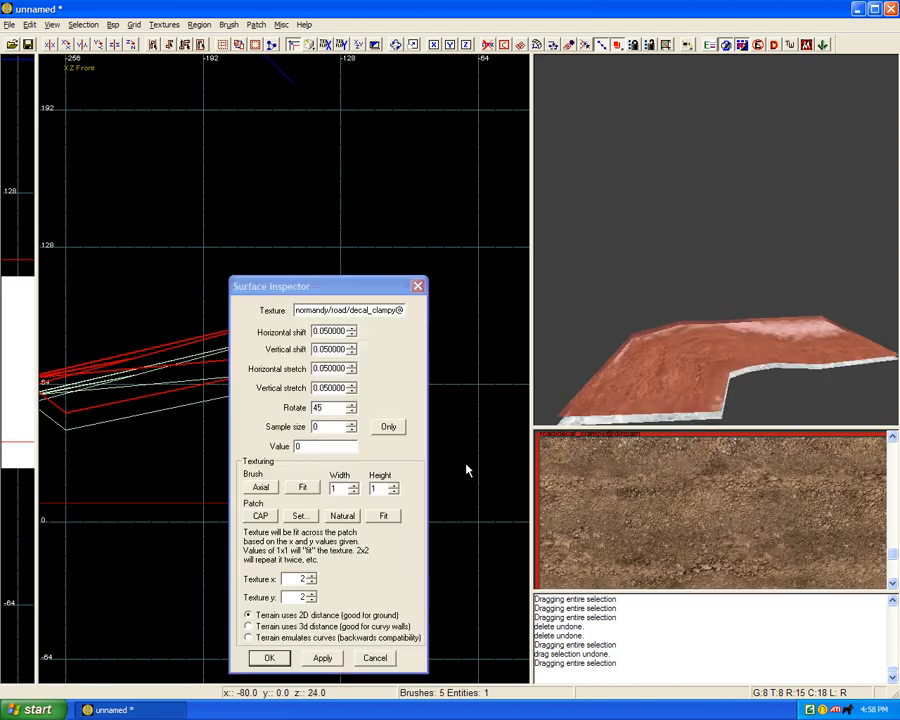
{"action": "left_click", "coordinate": [340, 516]}
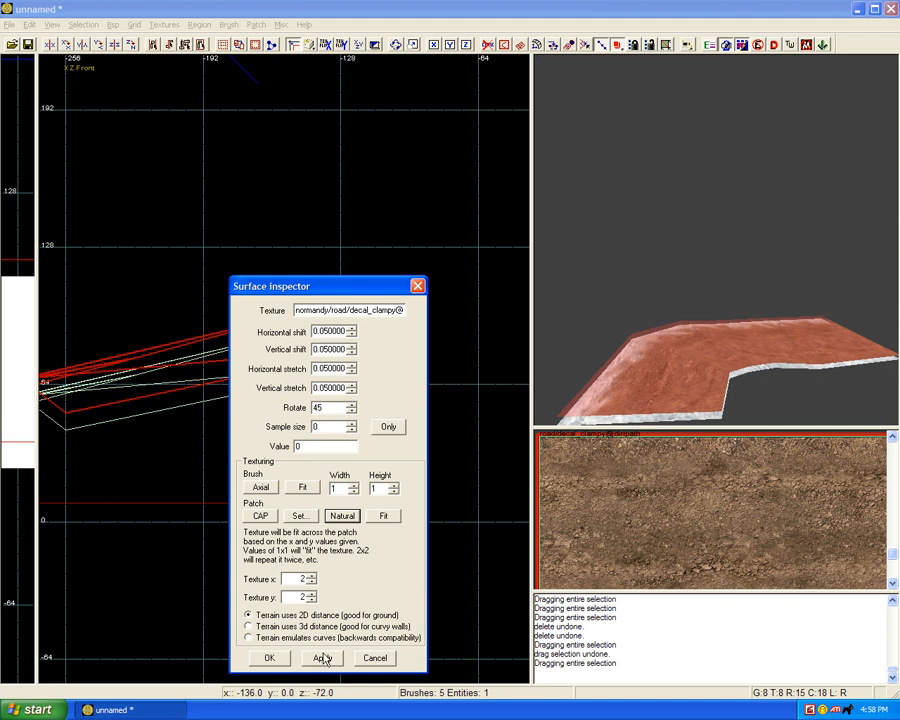
{"action": "left_click", "coordinate": [324, 658]}
{"action": "key", "text": "Escape"}
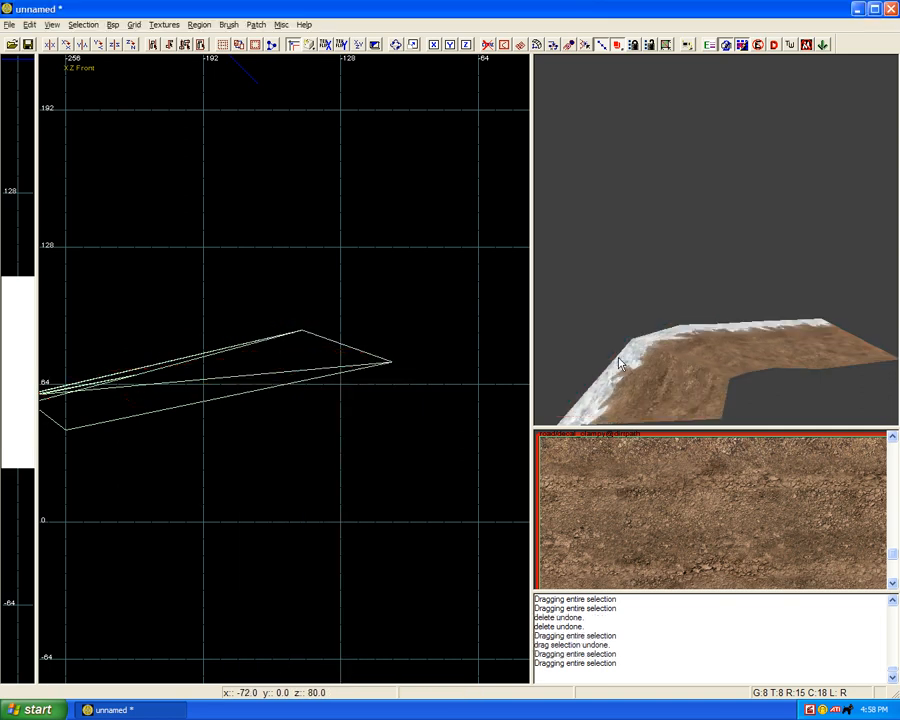
Step: Unhide the surrounding terrain, inspect the dirt path along the bend and its edges, and return to the XY top view
{"action": "key", "text": "shift+h"}
{"action": "right_click_drag", "start_coordinate": [635, 341], "coordinate": [644, 345]}
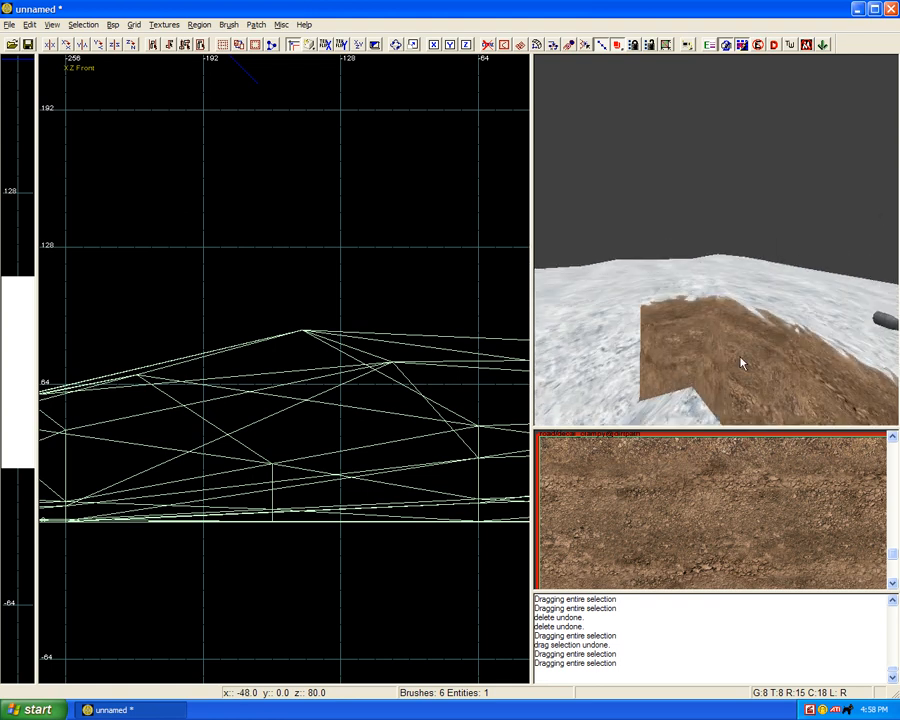
{"action": "right_click_drag", "start_coordinate": [673, 377], "coordinate": [675, 374]}
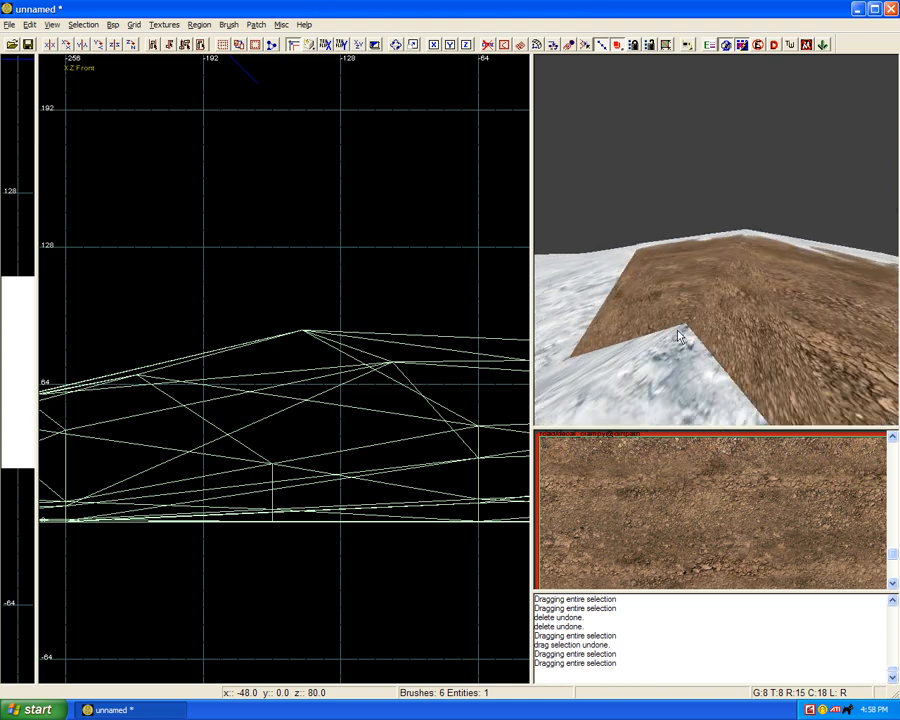
{"action": "scroll", "coordinate": [376, 375], "scroll_direction": "down", "scroll_amount": 2}
{"action": "key", "text": "ctrl+Tab"}
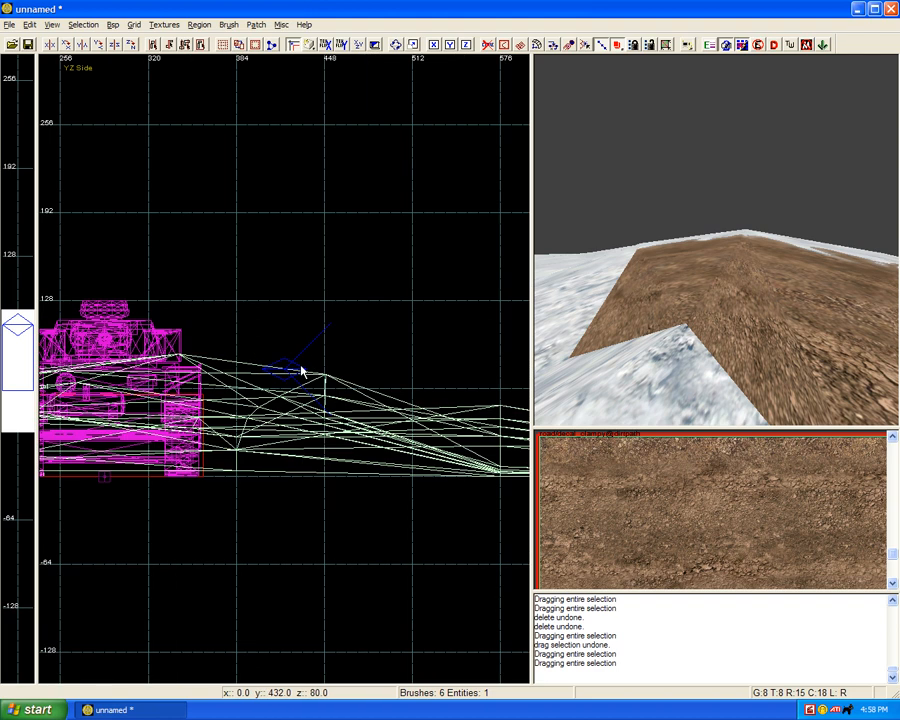
{"action": "key", "text": "ctrl+Tab"}
{"action": "scroll", "coordinate": [300, 370], "scroll_direction": "down", "scroll_amount": 2}
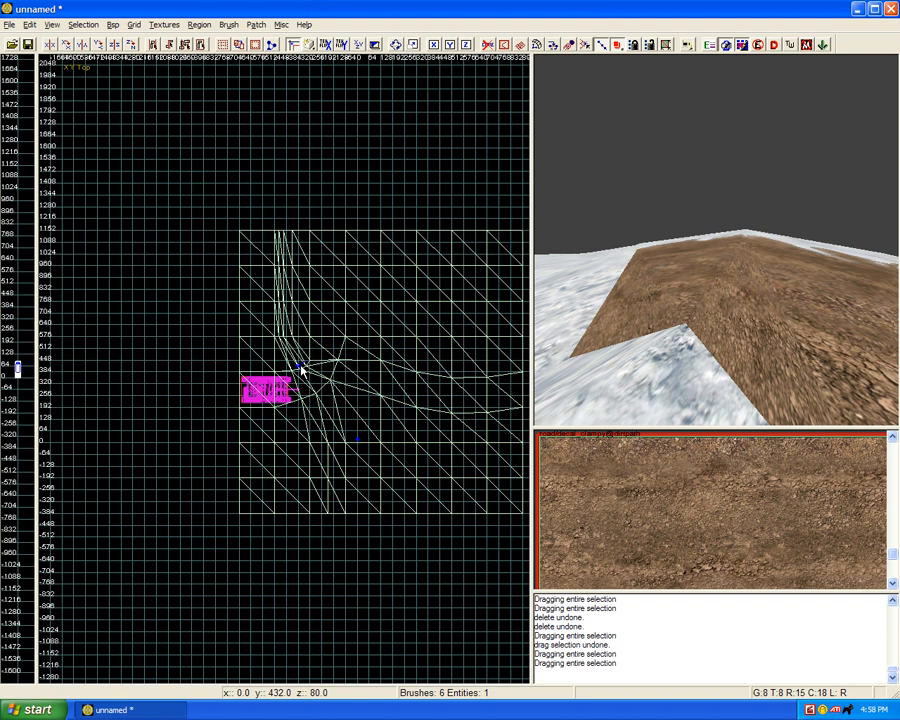